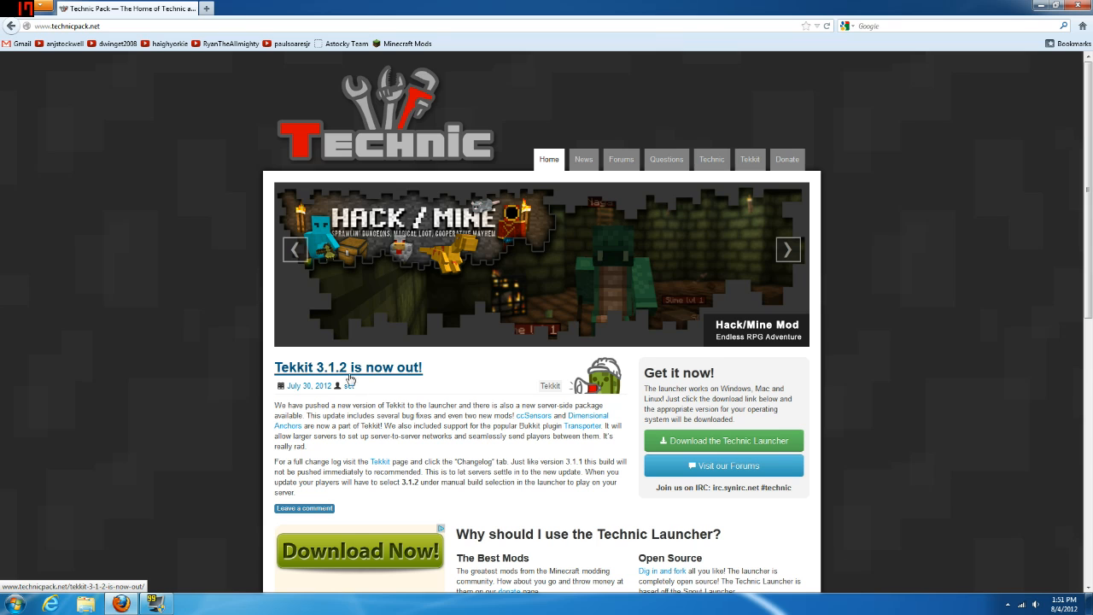
- Open a new empty Firefox tab next to the Technic Pack homepage
{"action": "left_click", "coordinate": [206, 7]}
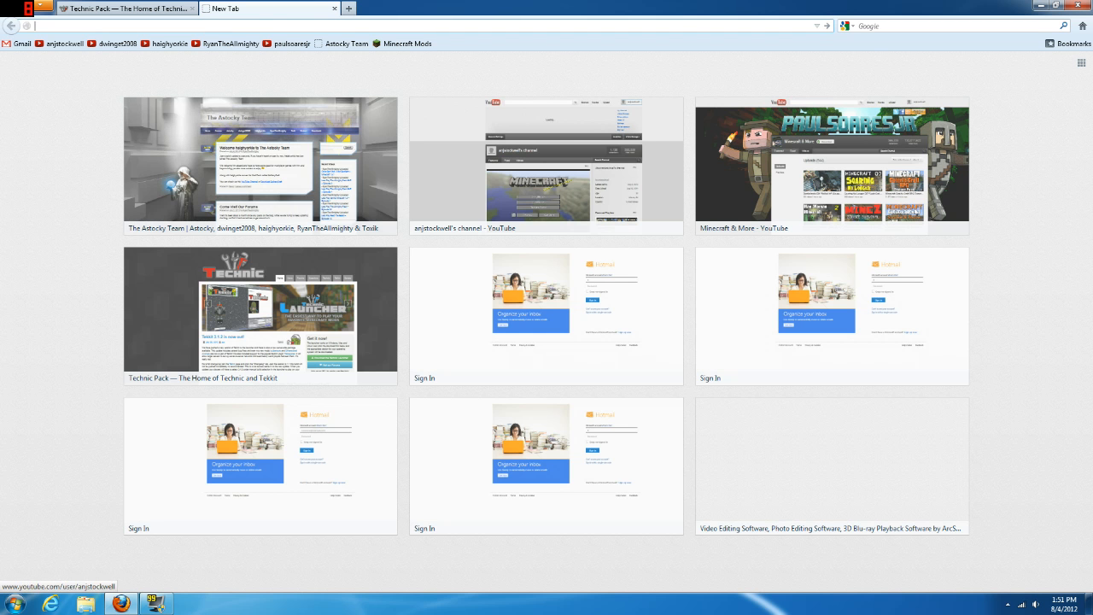
- Search the web for 'java 7 runtime download'
{"action": "left_click", "coordinate": [927, 25]}
{"action": "type", "text": "ja"}
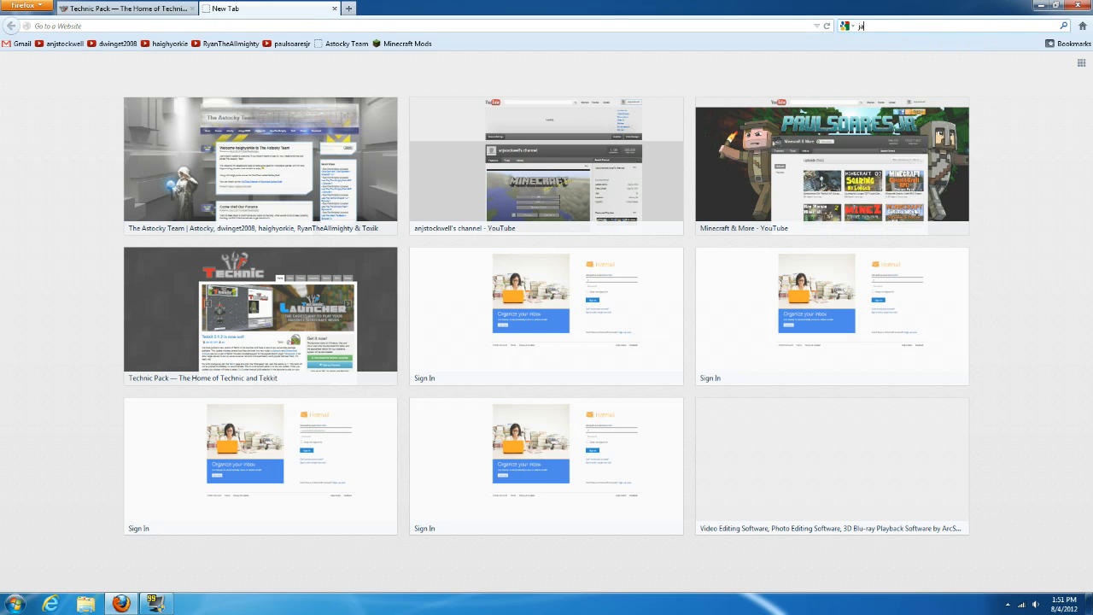
{"action": "type", "text": "va runtime download"}
{"action": "key", "text": "Return"}
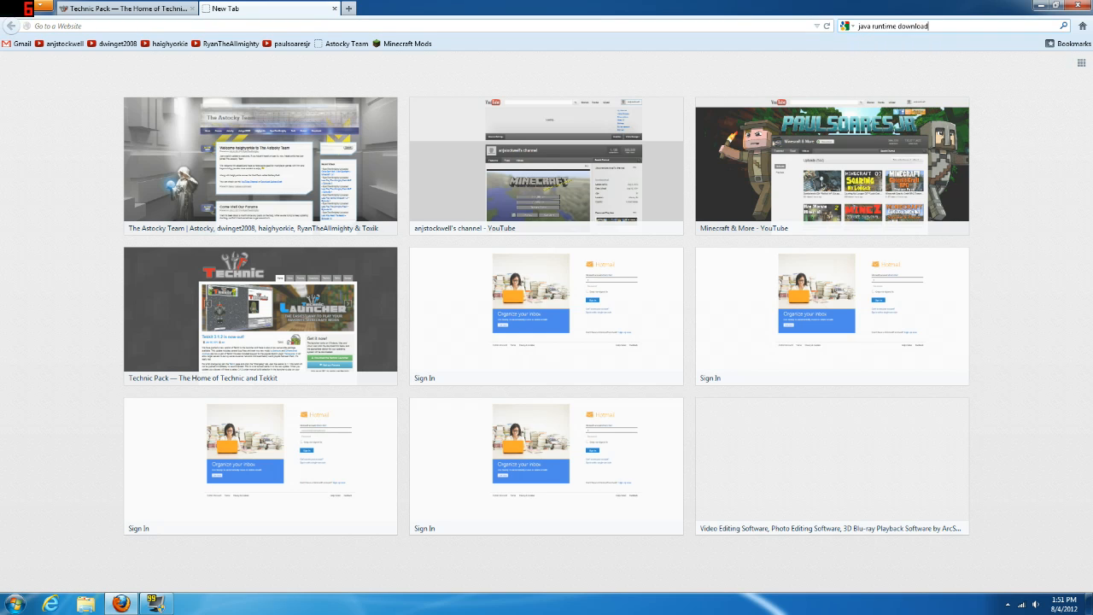
{"action": "left_click", "coordinate": [872, 26]}
{"action": "type", "text": "7"}
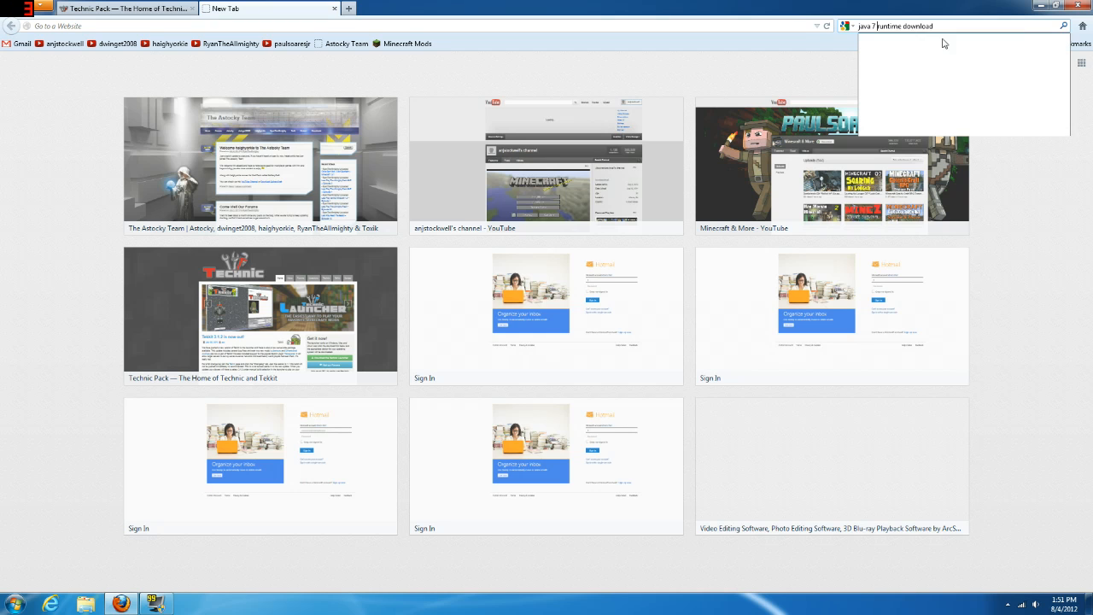
{"action": "left_click", "coordinate": [975, 26]}
{"action": "key", "text": "Return"}
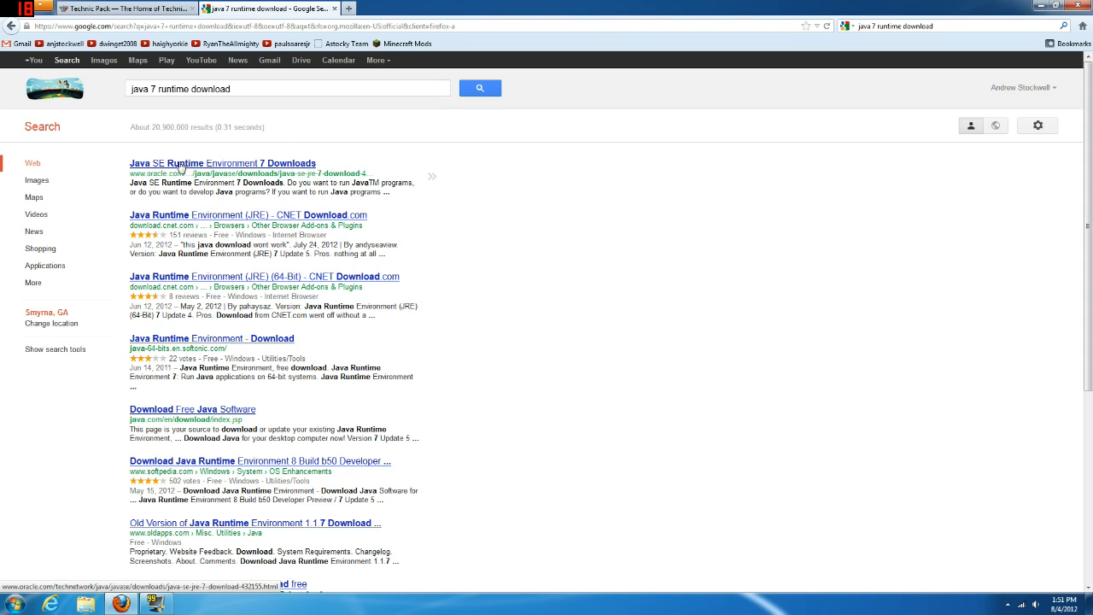
- Open Oracle's Java SE Runtime Environment 7 Downloads result, accept the license, then go back to the results
{"action": "left_click", "coordinate": [248, 167]}
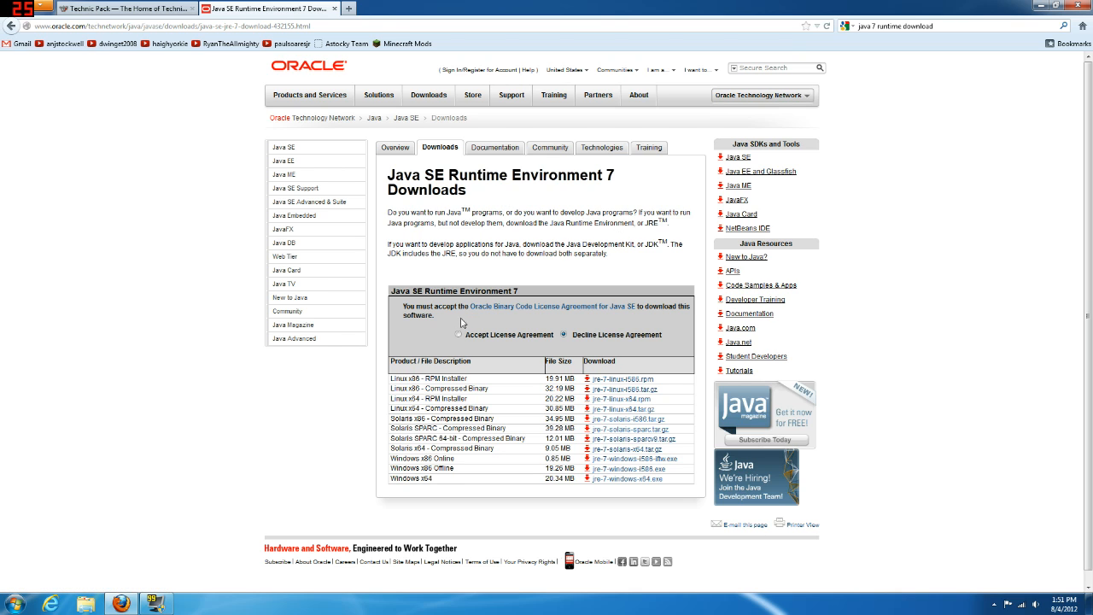
{"action": "left_click", "coordinate": [458, 336]}
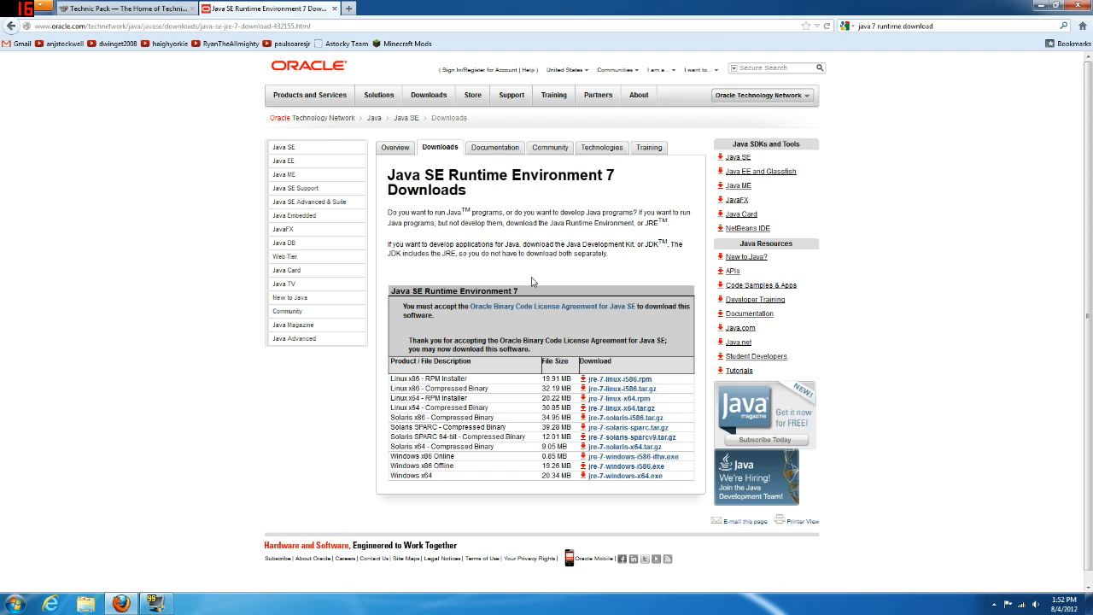
{"action": "left_click", "coordinate": [11, 26]}
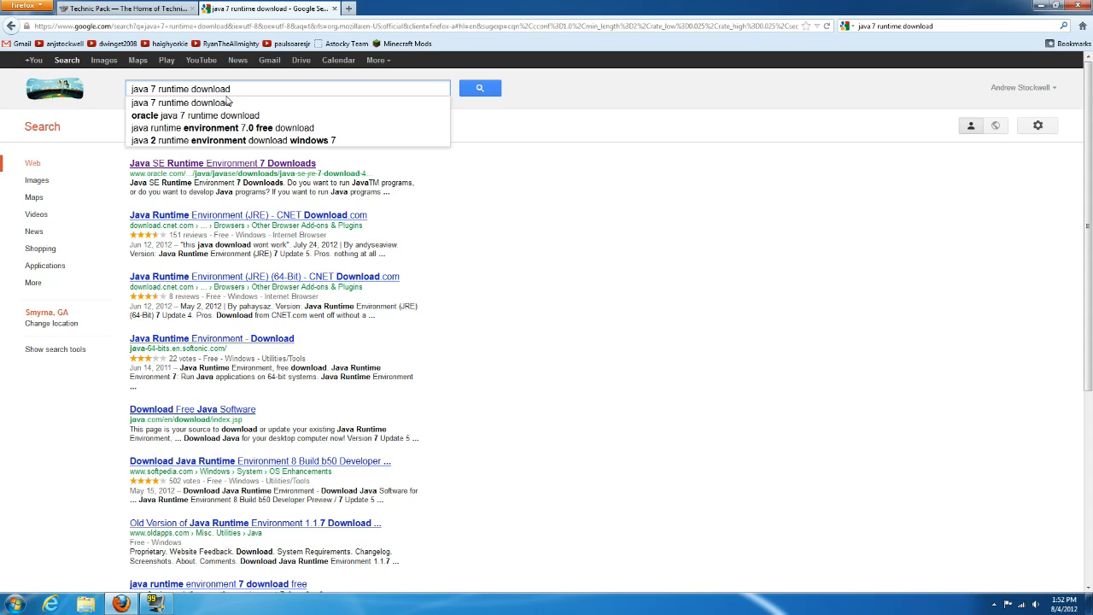
- Search for 'java 7 update 5 runtime download' and open the java.com Download Free Java Software result
{"action": "type", "text": "update "}
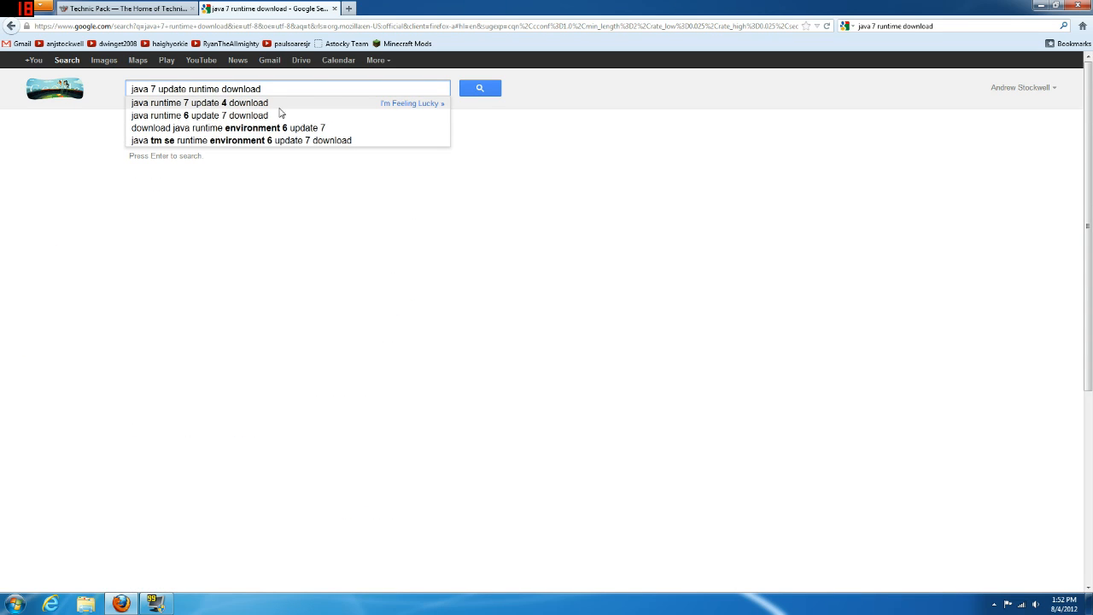
{"action": "type", "text": "5"}
{"action": "key", "text": "Return"}
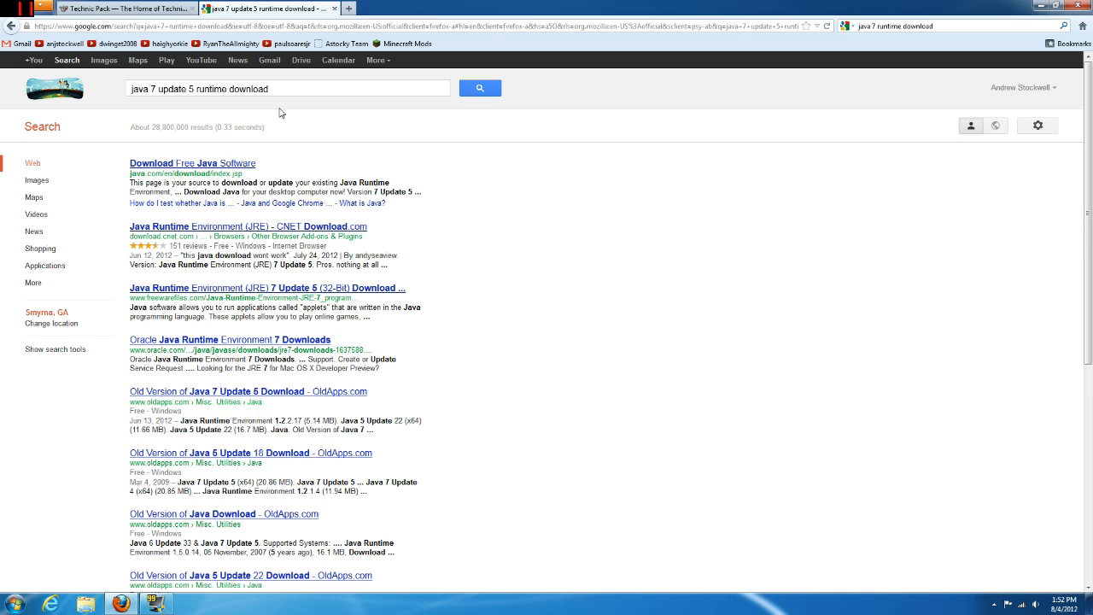
{"action": "left_click", "coordinate": [203, 167]}
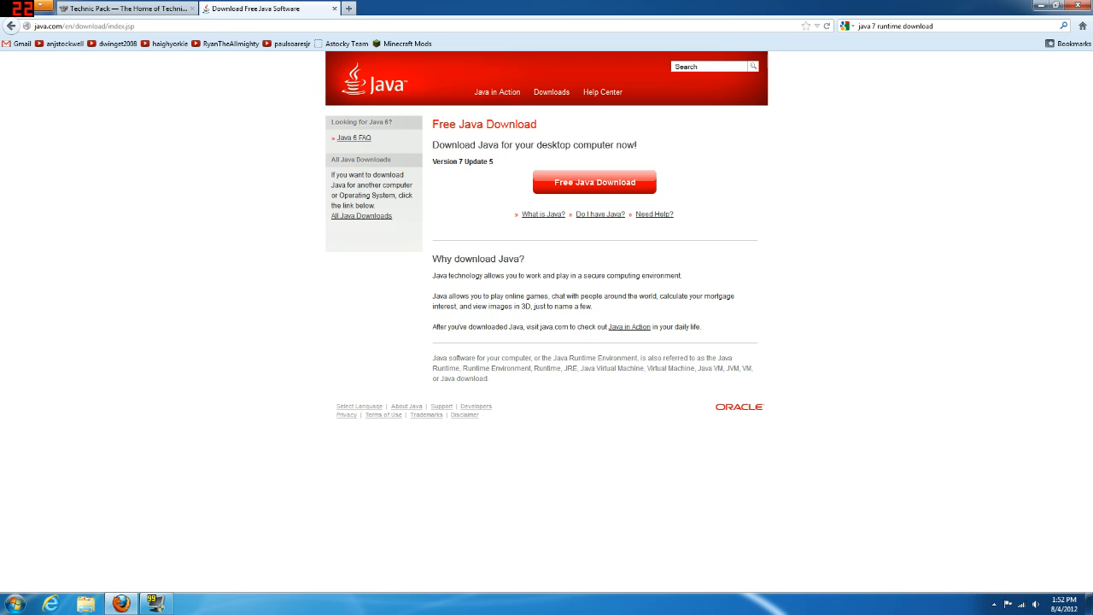
- Return to the java 7 runtime download results and open Oracle's JRE 7 Downloads page
{"action": "left_click", "coordinate": [10, 26]}
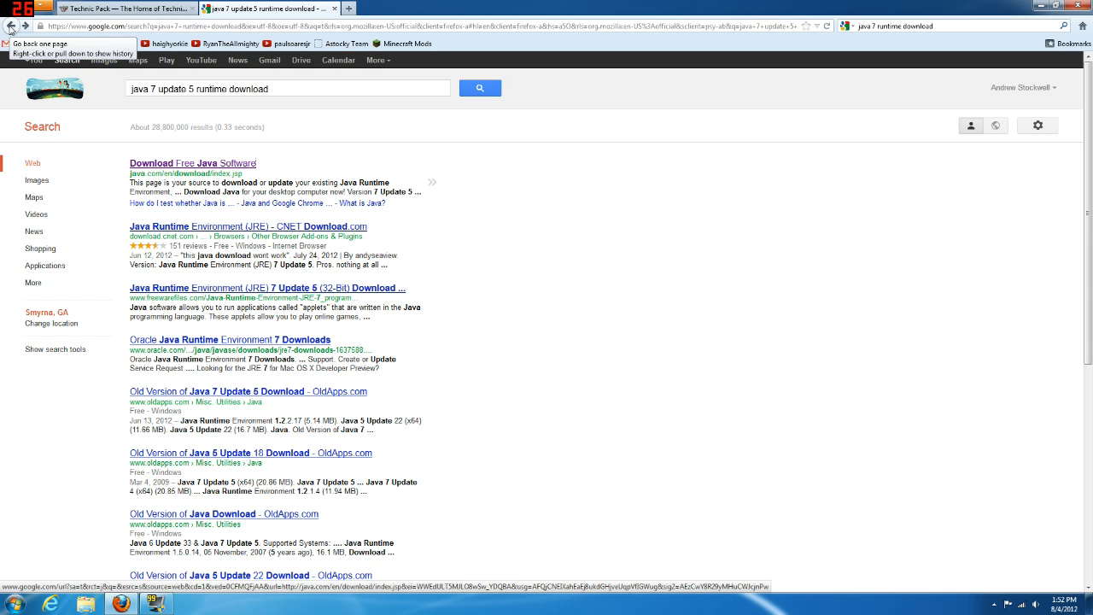
{"action": "left_click", "coordinate": [10, 28]}
{"action": "left_click_drag", "start_coordinate": [233, 89], "coordinate": [128, 89]}
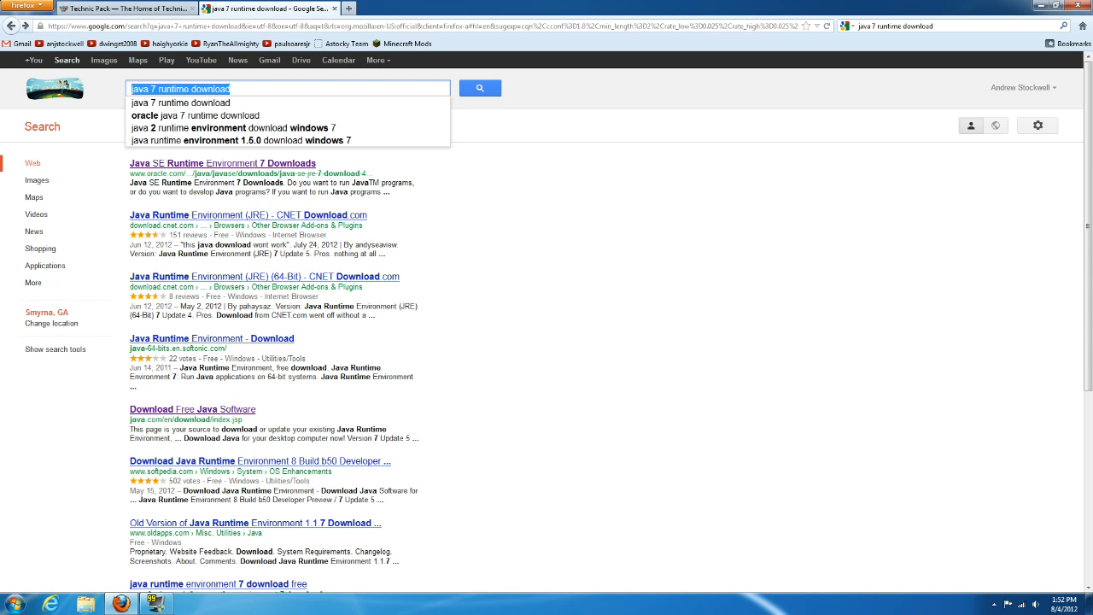
{"action": "left_click", "coordinate": [256, 89]}
{"action": "left_click", "coordinate": [309, 164]}
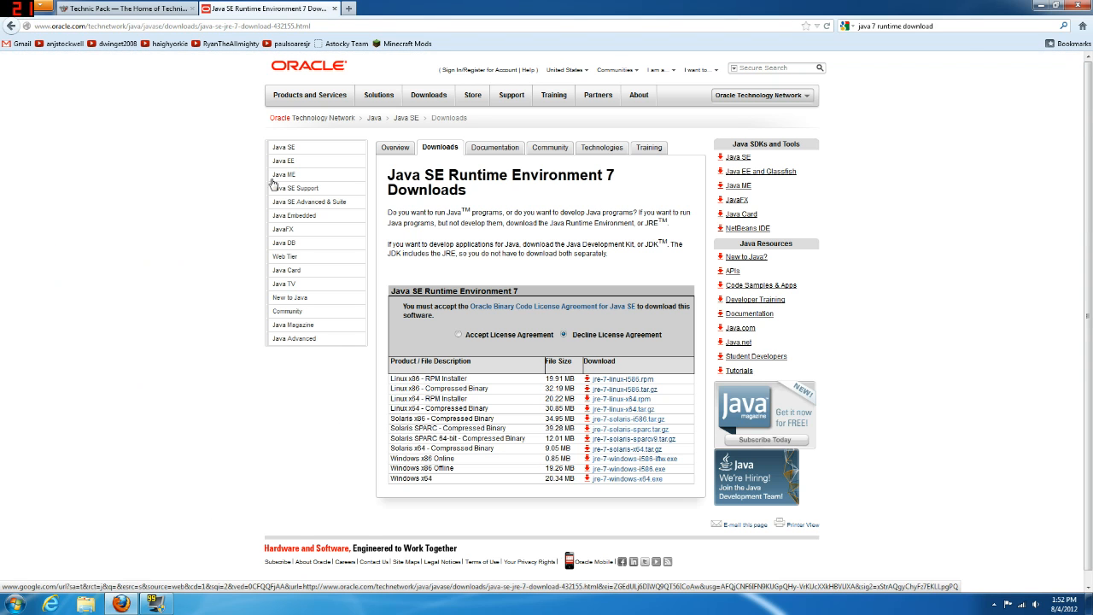
- Accept the Java SE 7 license and review the Windows x86 and x64 installer rows
{"action": "left_click", "coordinate": [458, 335]}
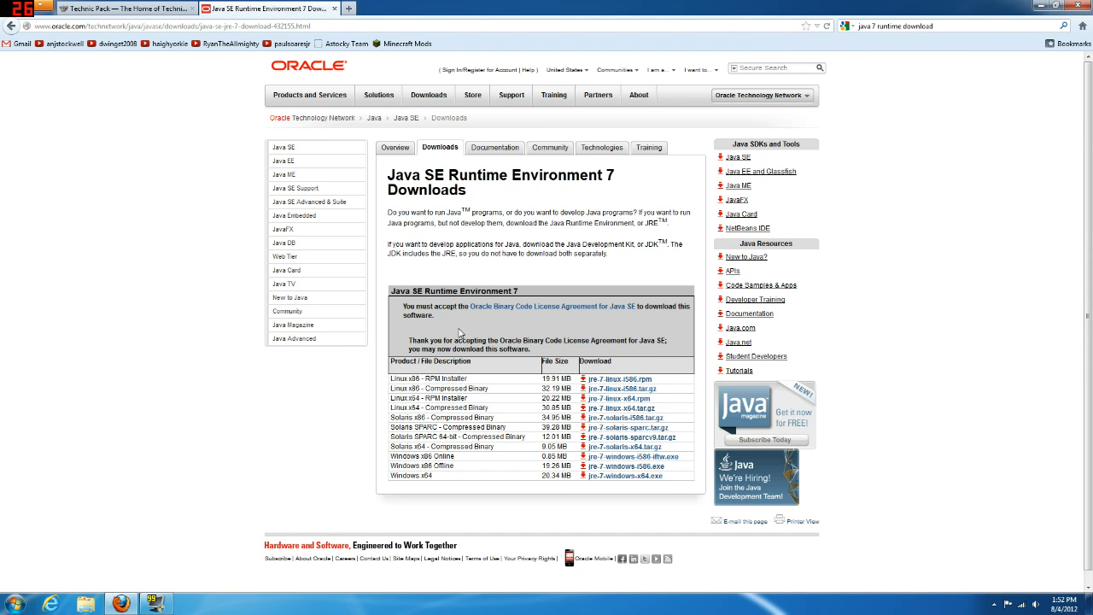
{"action": "left_click_drag", "start_coordinate": [390, 466], "coordinate": [458, 469]}
{"action": "left_click", "coordinate": [462, 470]}
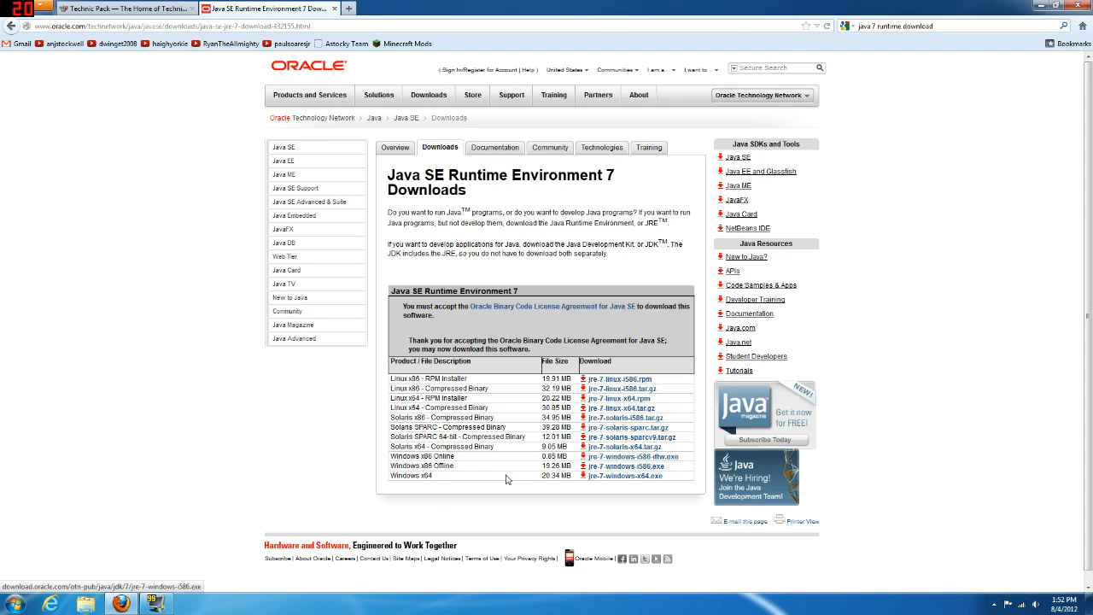
{"action": "left_click_drag", "start_coordinate": [411, 476], "coordinate": [390, 466]}
{"action": "left_click", "coordinate": [449, 480]}
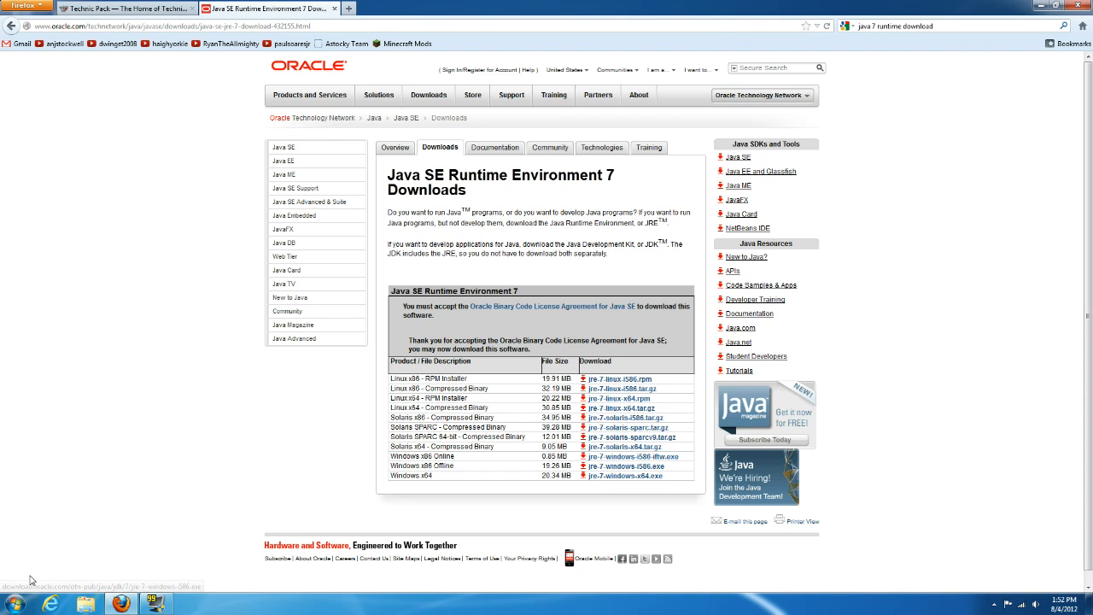
{"action": "key", "text": "super"}
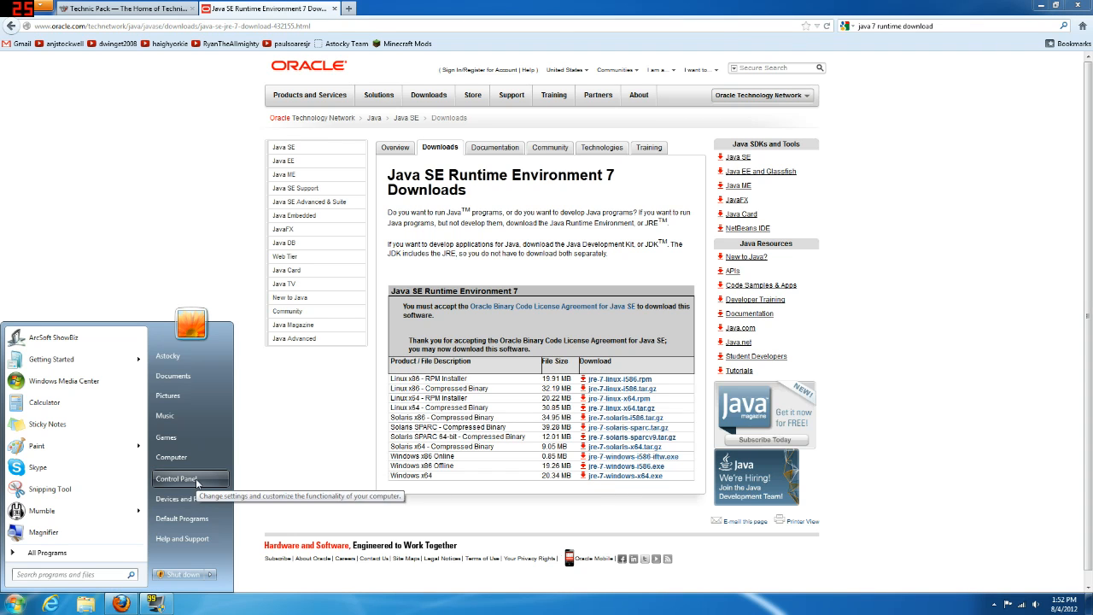
- Find Java(TM) 7 Update 5 in Control Panel's installed programs list, then close the list
{"action": "left_click", "coordinate": [157, 479]}
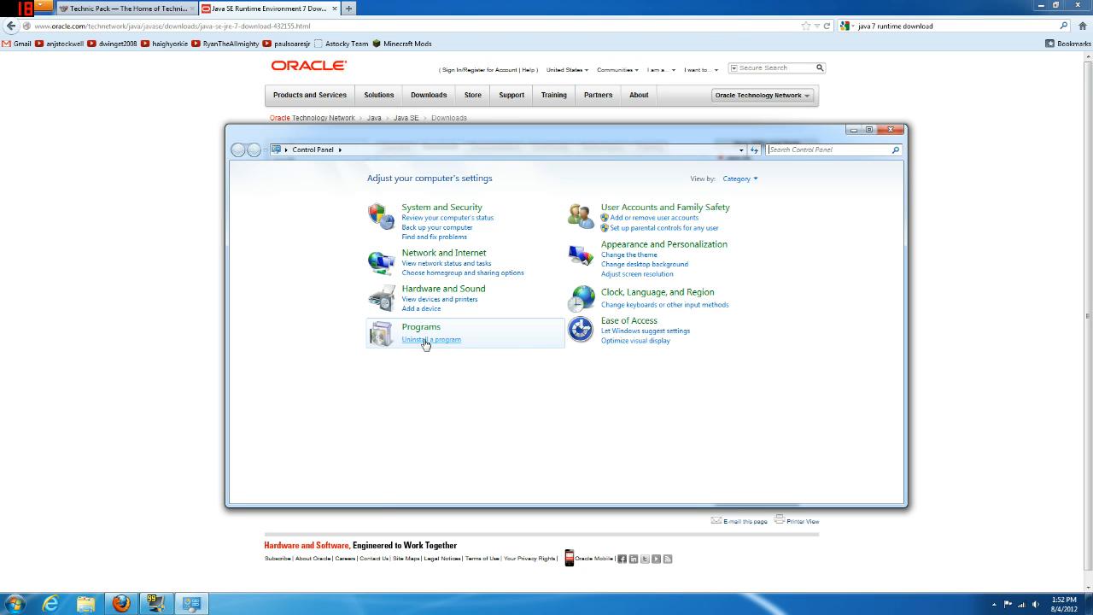
{"action": "left_click", "coordinate": [426, 341]}
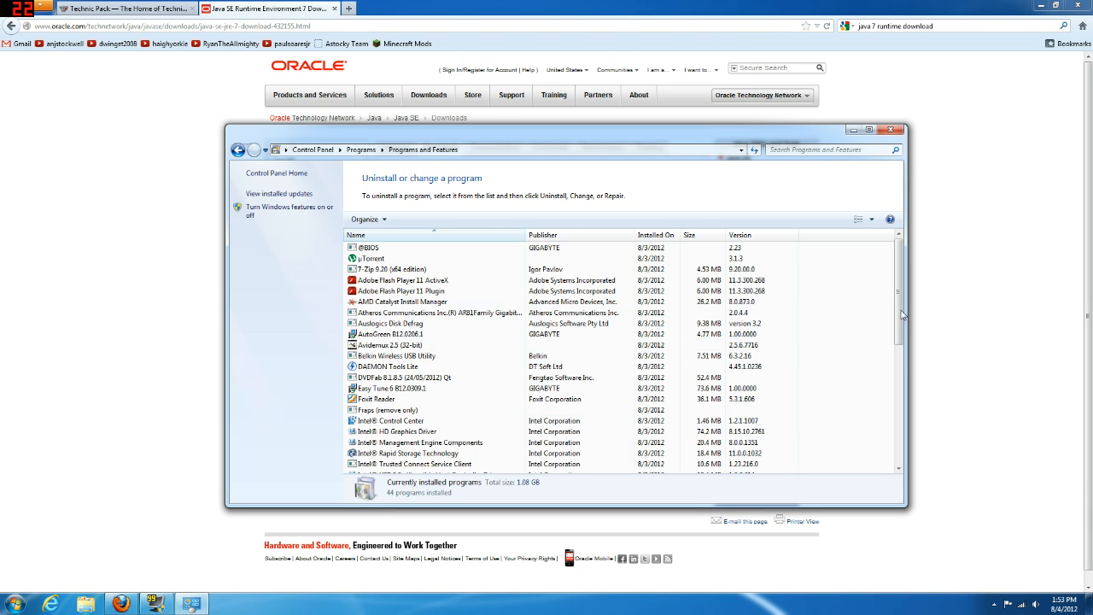
{"action": "left_click_drag", "start_coordinate": [899, 295], "coordinate": [900, 348]}
{"action": "left_click", "coordinate": [419, 368]}
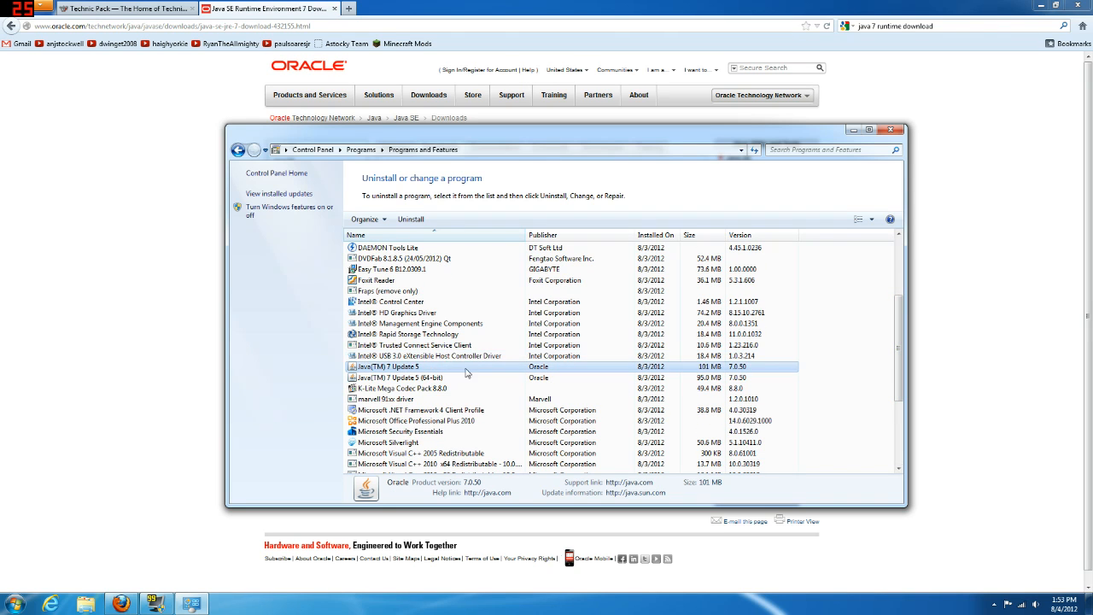
{"action": "left_click", "coordinate": [892, 130]}
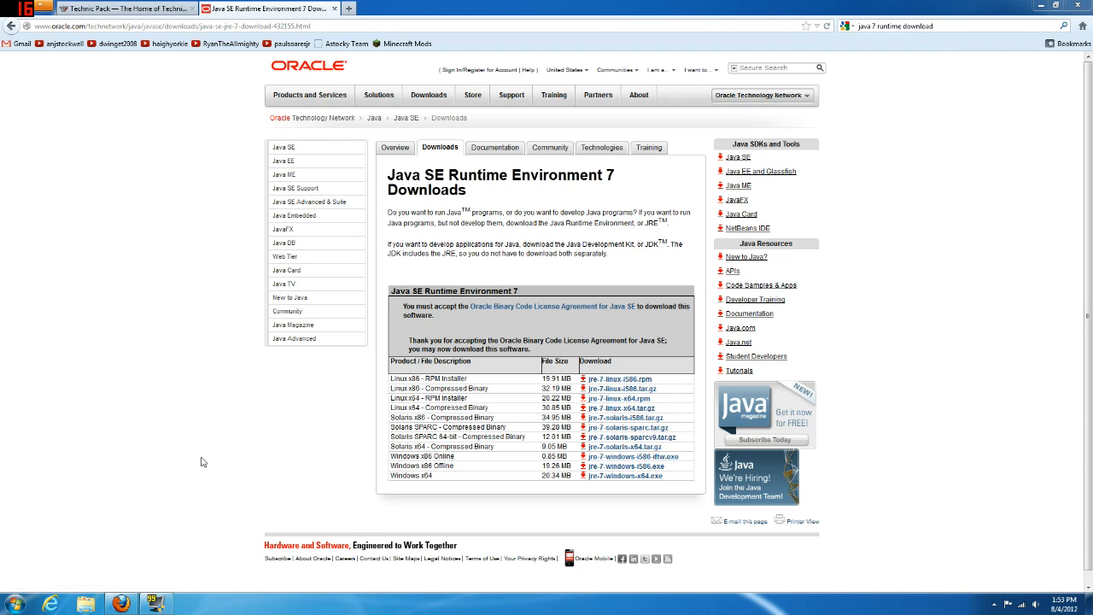
- Open cmd and run java -version, which reports 1.7.0_05 with the 64-Bit Server VM
{"action": "left_click", "coordinate": [17, 605]}
{"action": "left_click", "coordinate": [69, 575]}
{"action": "type", "text": "cmd"}
{"action": "key", "text": "Return"}
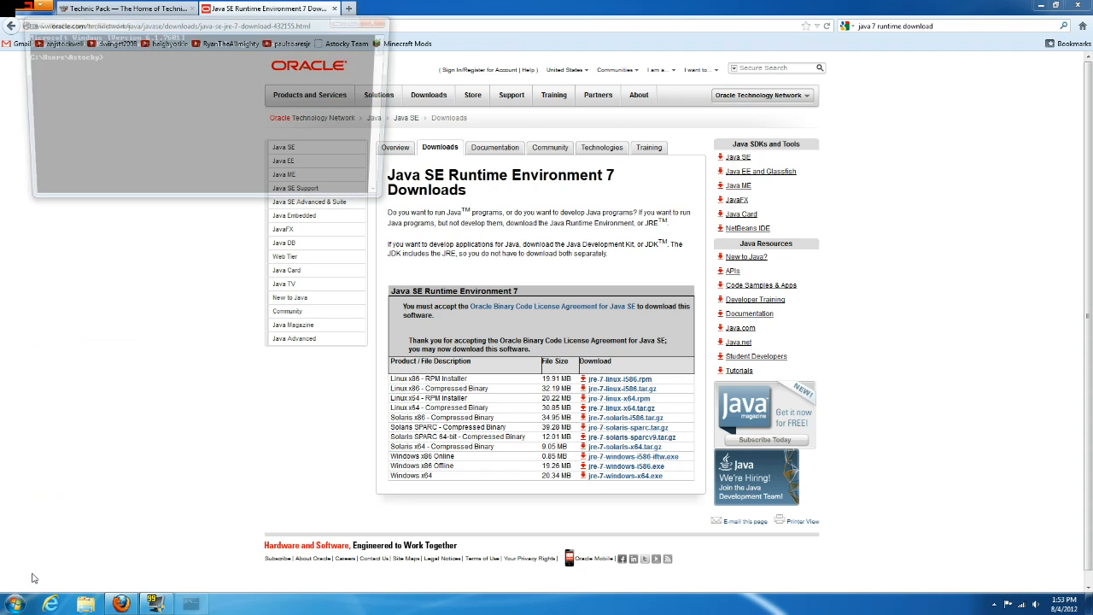
{"action": "left_click_drag", "start_coordinate": [263, 26], "coordinate": [547, 249]}
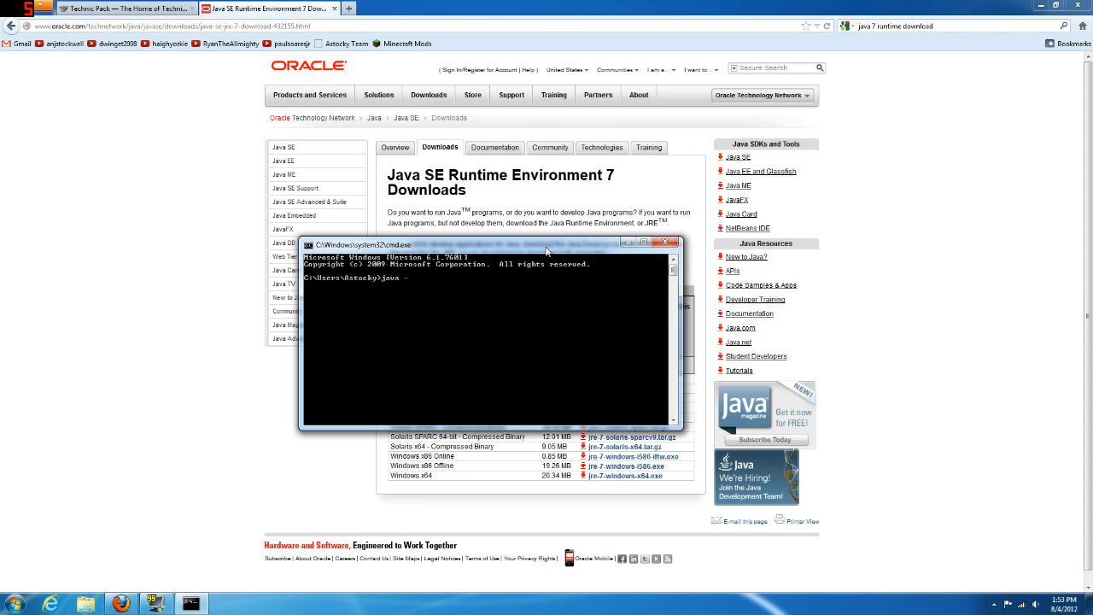
{"action": "key", "text": "Return"}
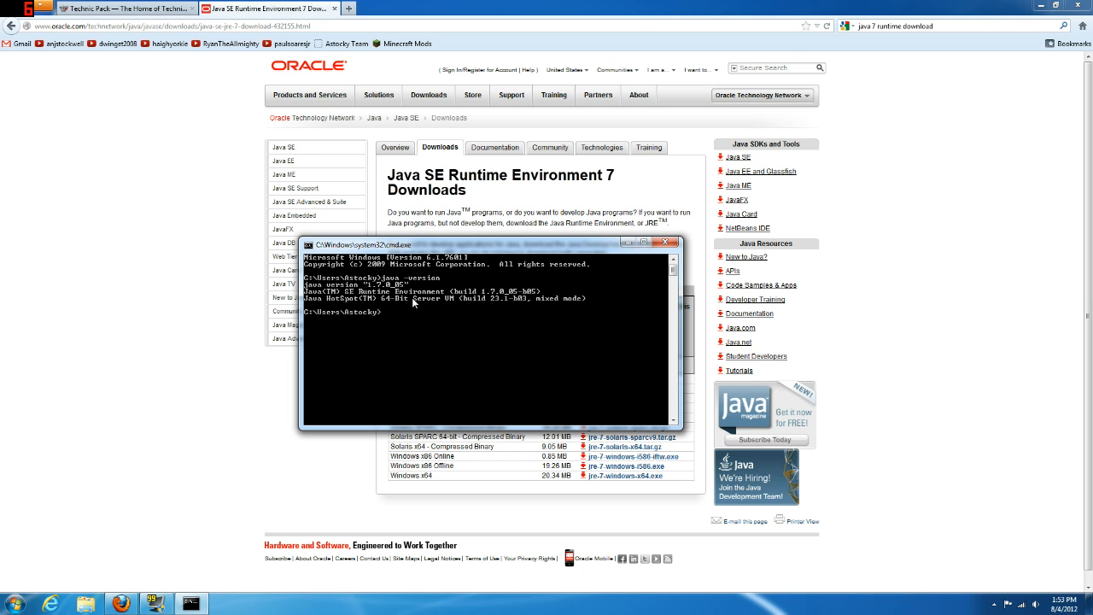
{"action": "left_click", "coordinate": [14, 604]}
- Check Computer Properties shows a 64-bit Operating System, then close it and Command Prompt
{"action": "right_click", "coordinate": [177, 457]}
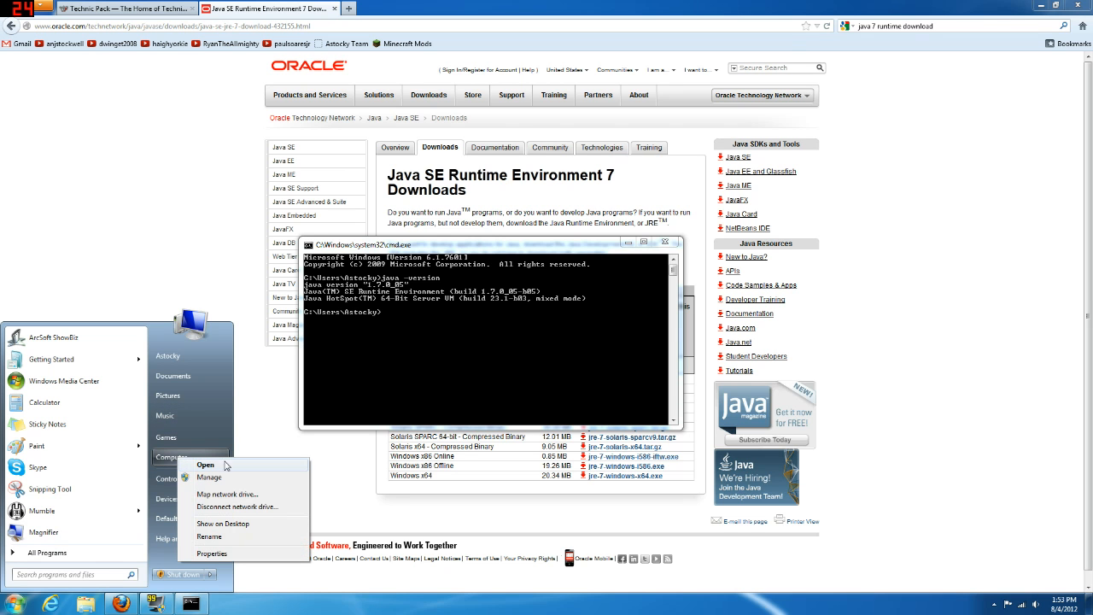
{"action": "left_click", "coordinate": [211, 553]}
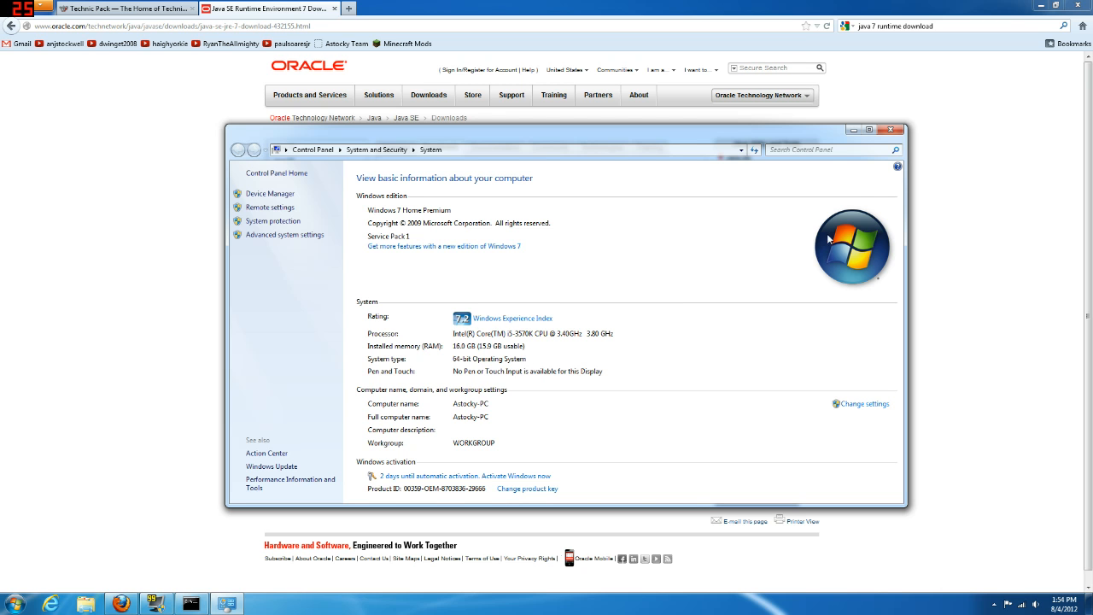
{"action": "left_click", "coordinate": [890, 129]}
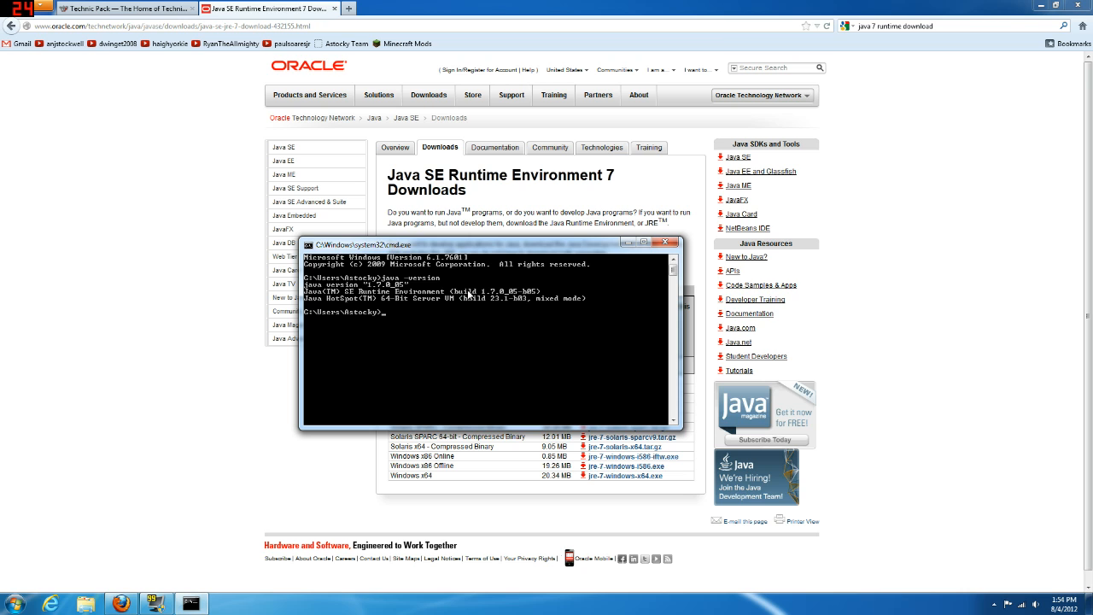
{"action": "left_click", "coordinate": [670, 243]}
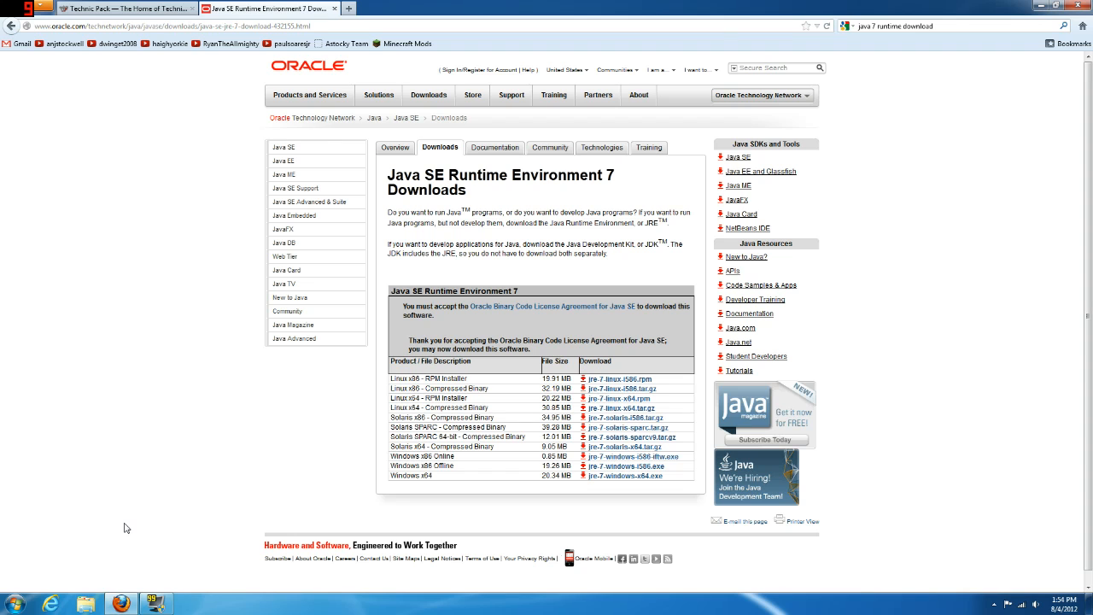
- Browse in Explorer to C:\Program Files\Java\jre7\bin and locate java.exe
{"action": "left_click", "coordinate": [16, 604]}
{"action": "left_click", "coordinate": [171, 457]}
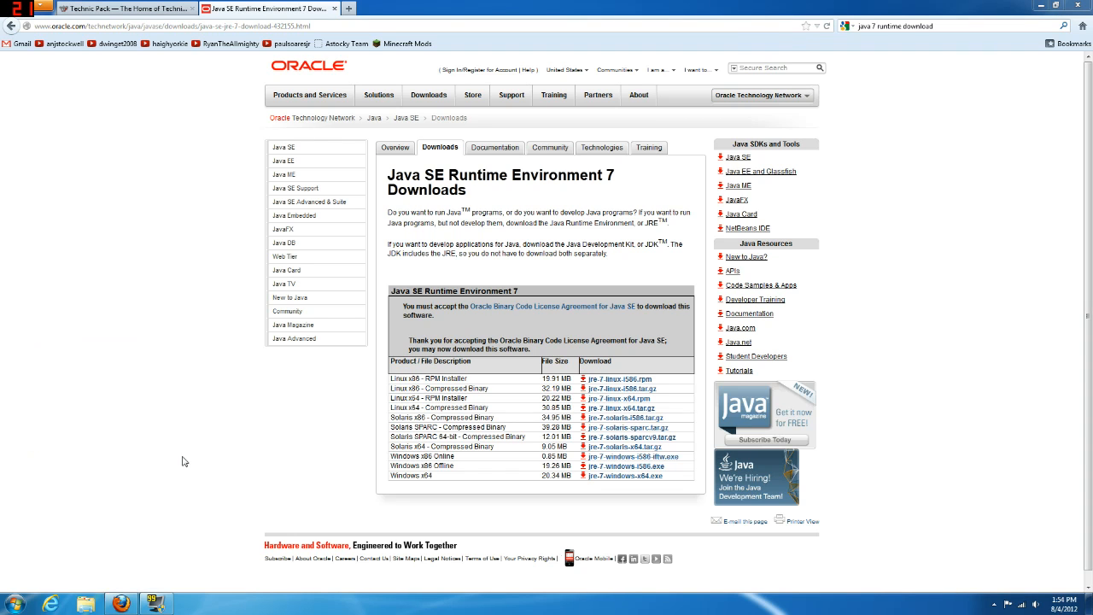
{"action": "double_click", "coordinate": [329, 125]}
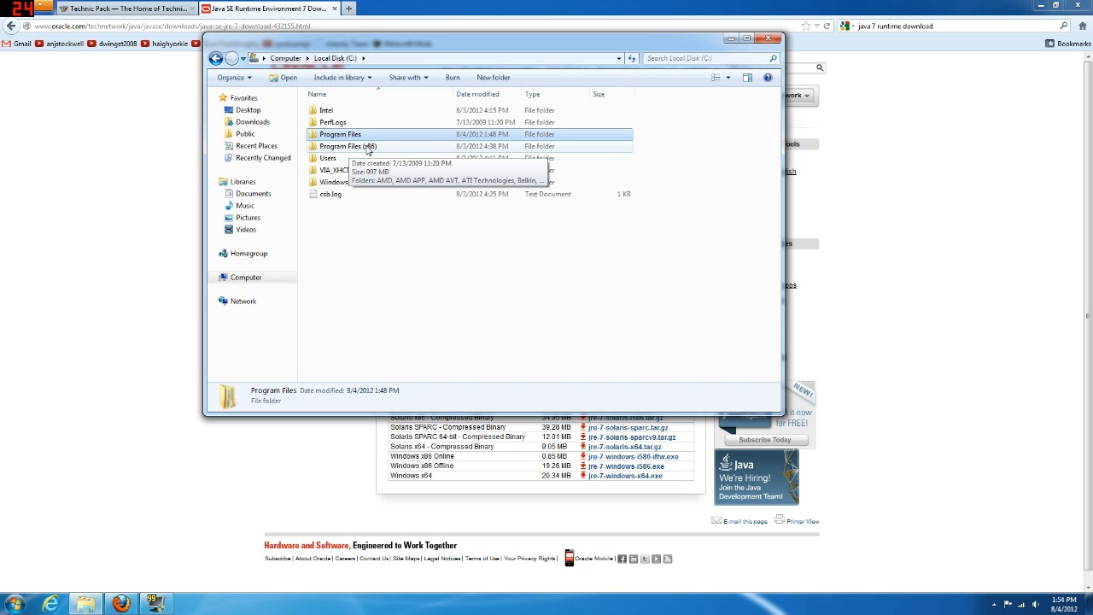
{"action": "left_click", "coordinate": [367, 147]}
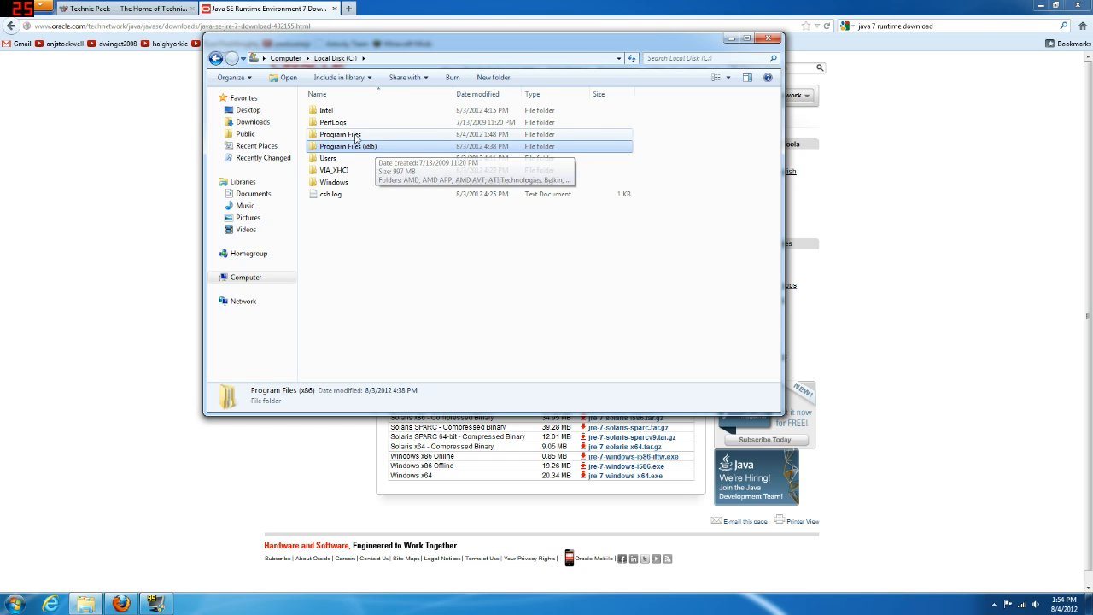
{"action": "left_click", "coordinate": [357, 137]}
{"action": "double_click", "coordinate": [357, 137]}
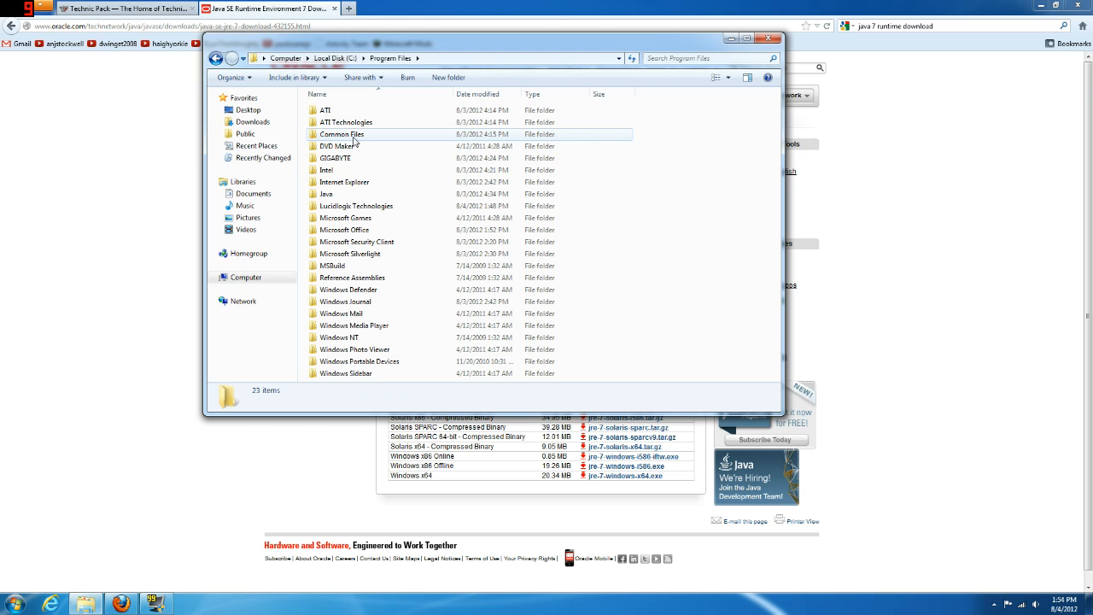
{"action": "double_click", "coordinate": [328, 195]}
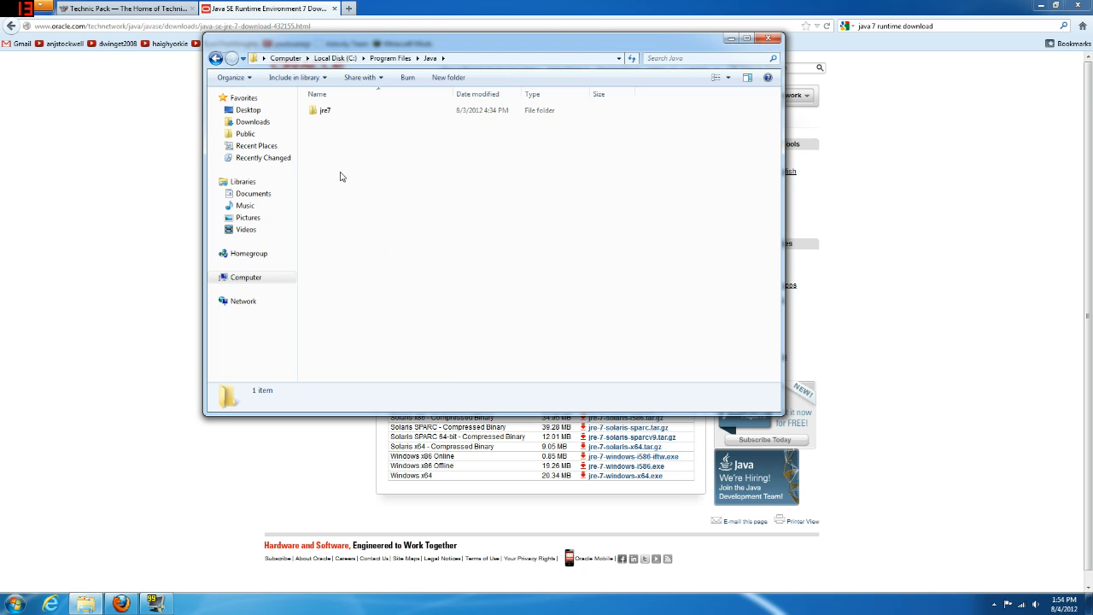
{"action": "left_click", "coordinate": [330, 110]}
{"action": "double_click", "coordinate": [330, 110]}
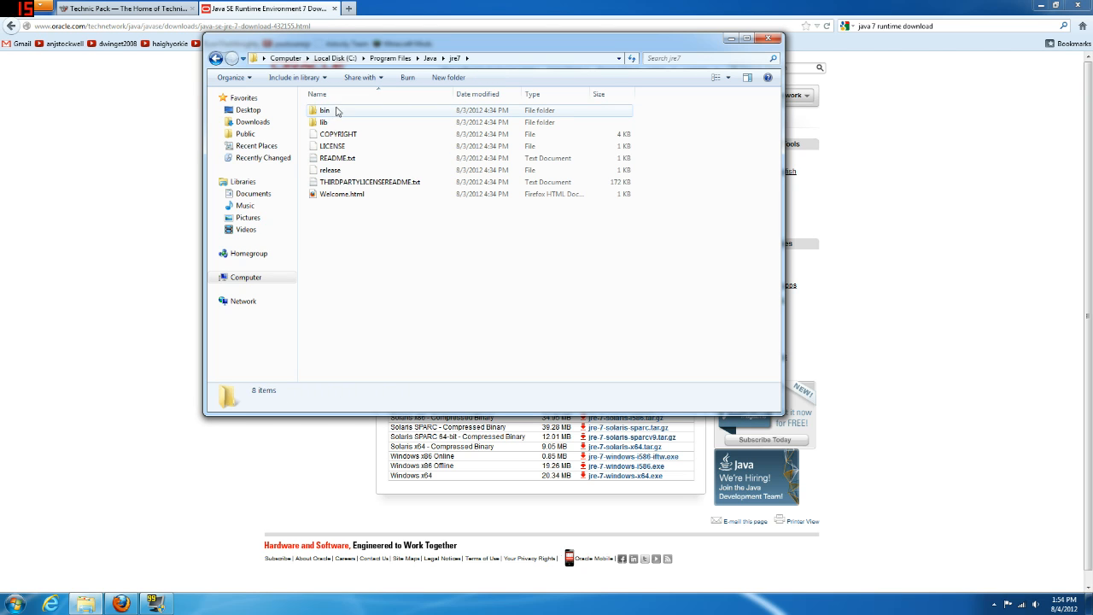
{"action": "double_click", "coordinate": [332, 112]}
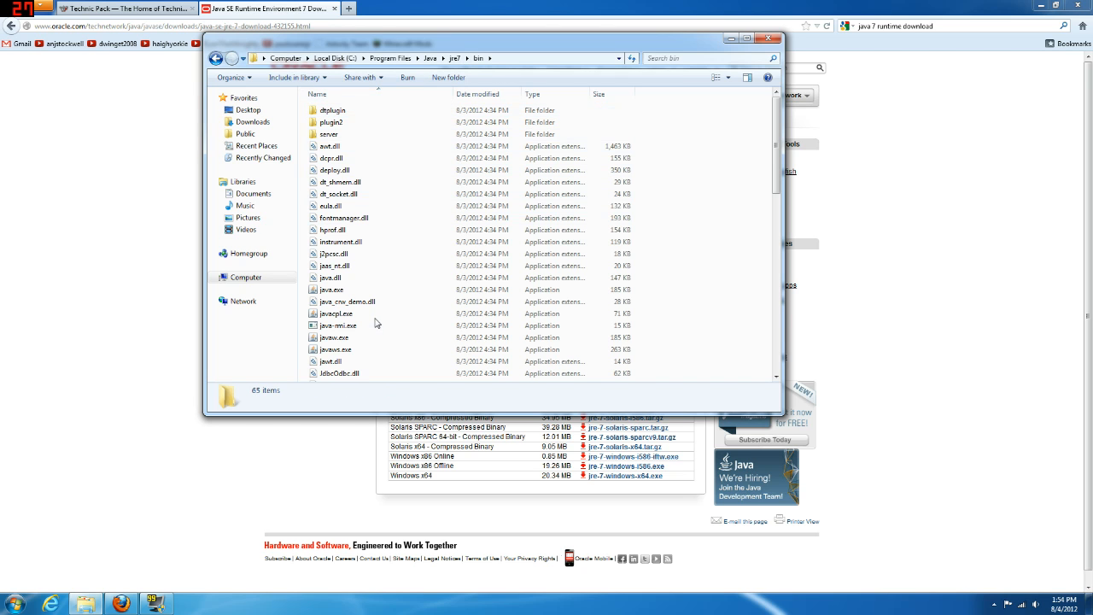
{"action": "left_click", "coordinate": [346, 290]}
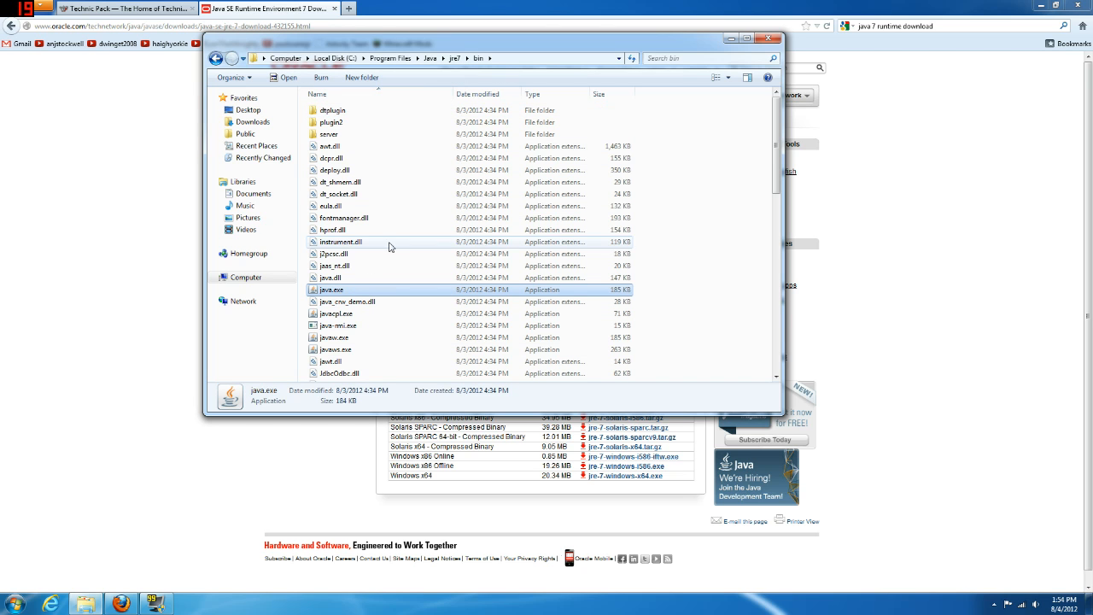
- Copy the C:\Program Files\Java\jre7\bin folder path from the address bar
{"action": "left_click", "coordinate": [515, 59]}
{"action": "left_click", "coordinate": [515, 58]}
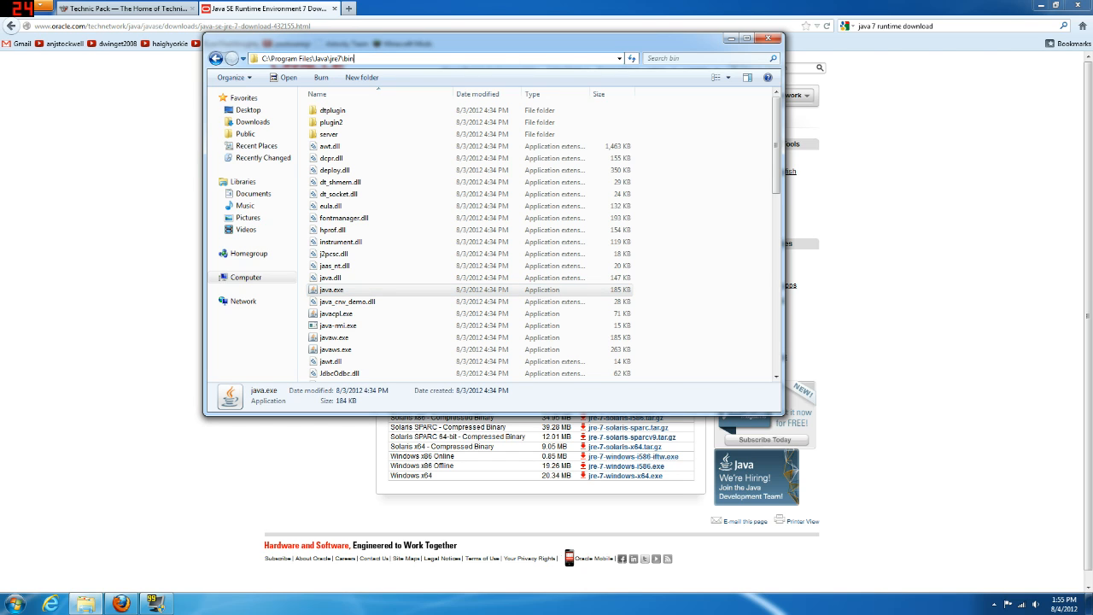
{"action": "left_click_drag", "start_coordinate": [355, 58], "coordinate": [261, 58]}
{"action": "right_click", "coordinate": [277, 58]}
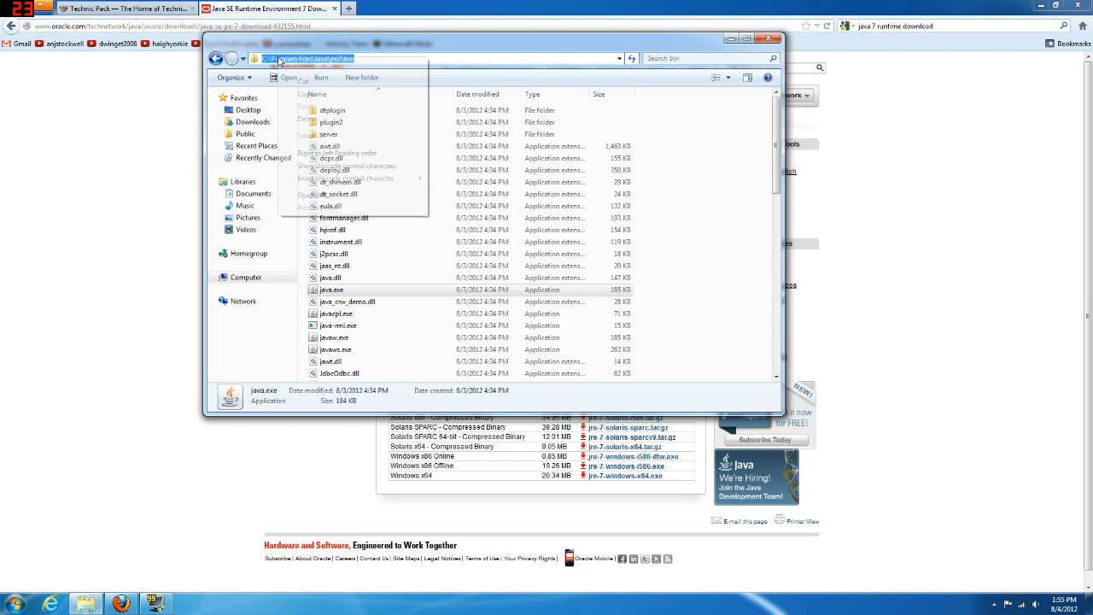
{"action": "left_click", "coordinate": [307, 94]}
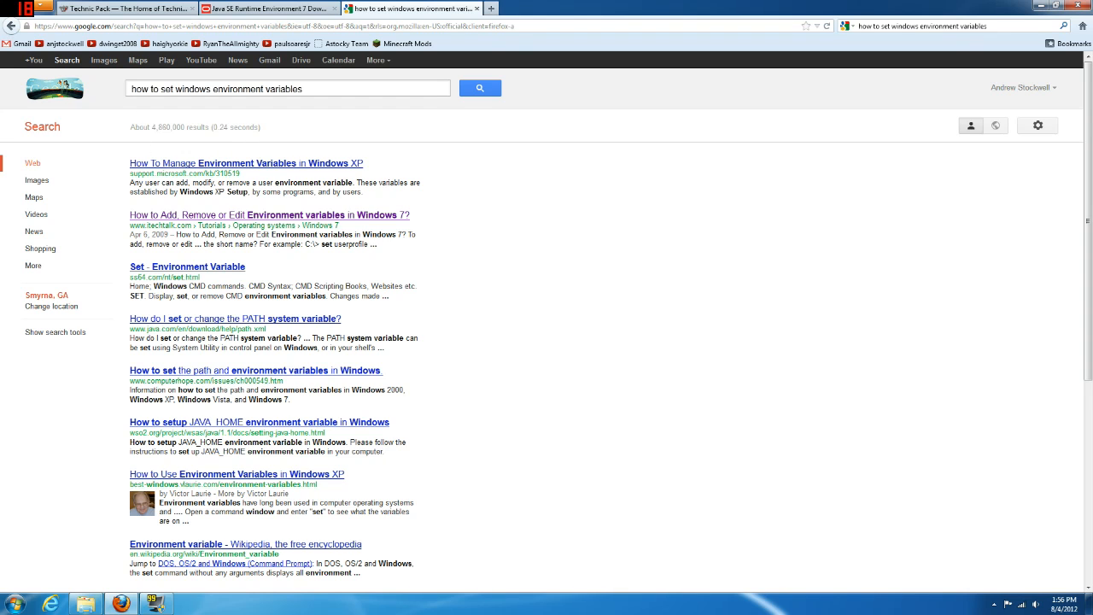
- Read Microsoft's environment variables article in a new tab, close it, then right-click Computer in Start
{"action": "right_click", "coordinate": [275, 164]}
{"action": "left_click", "coordinate": [333, 170]}
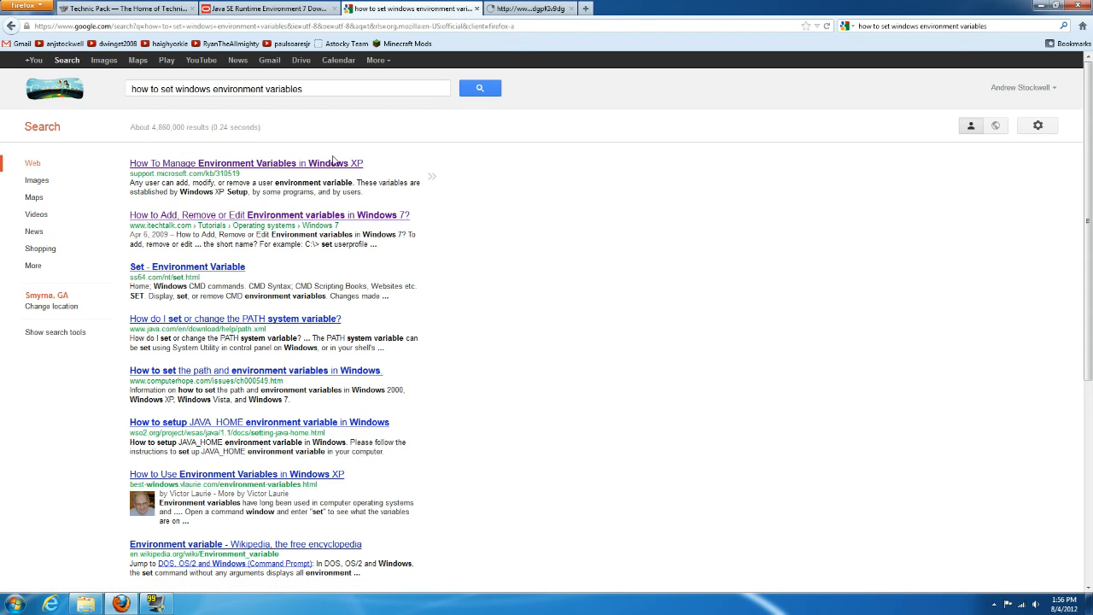
{"action": "key", "text": "ctrl+Tab"}
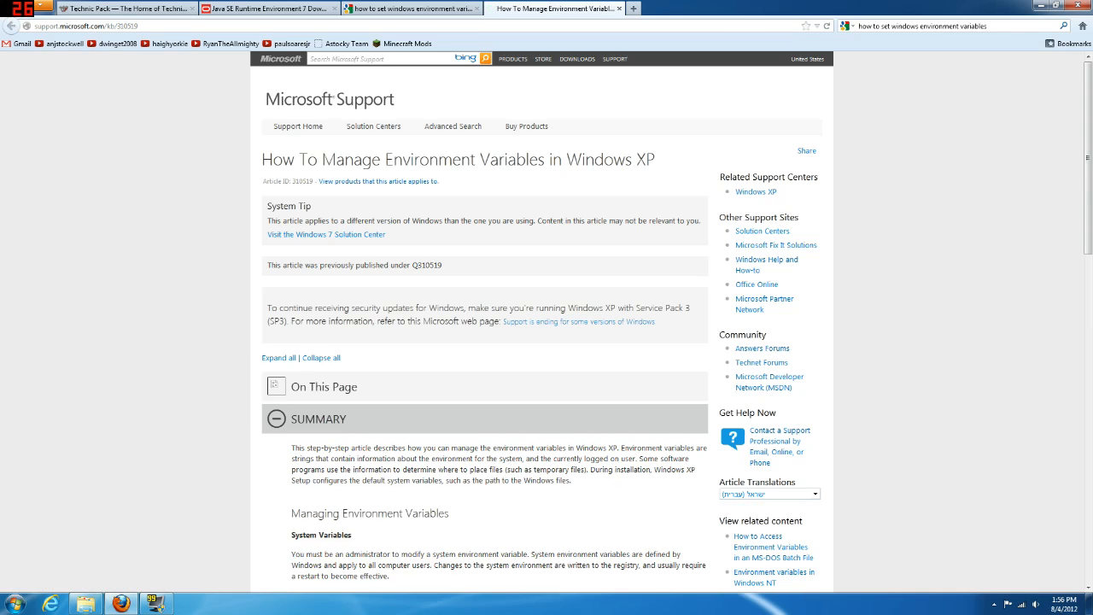
{"action": "scroll", "coordinate": [402, 398], "scroll_direction": "down", "scroll_amount": 10}
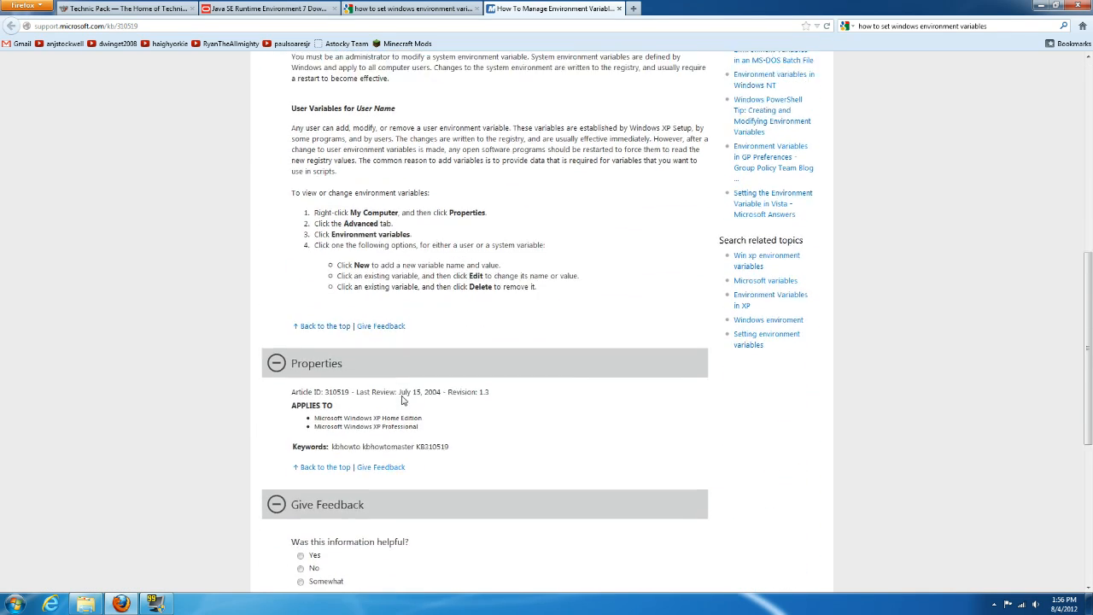
{"action": "scroll", "coordinate": [412, 323], "scroll_direction": "down", "scroll_amount": 3}
{"action": "scroll", "coordinate": [516, 118], "scroll_direction": "up", "scroll_amount": 2}
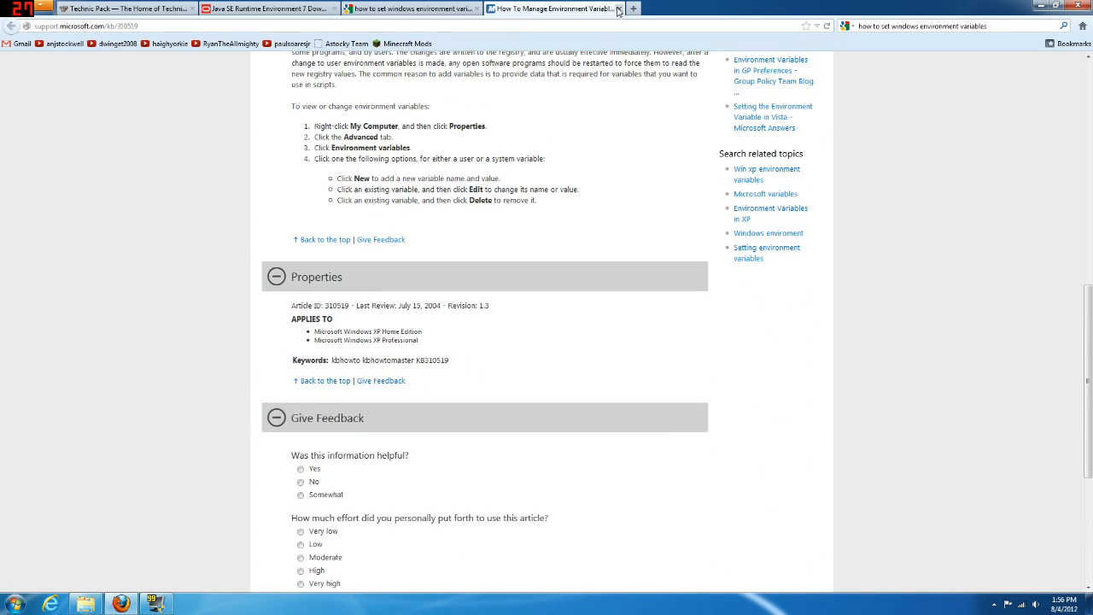
{"action": "left_click", "coordinate": [618, 10]}
{"action": "left_click", "coordinate": [15, 605]}
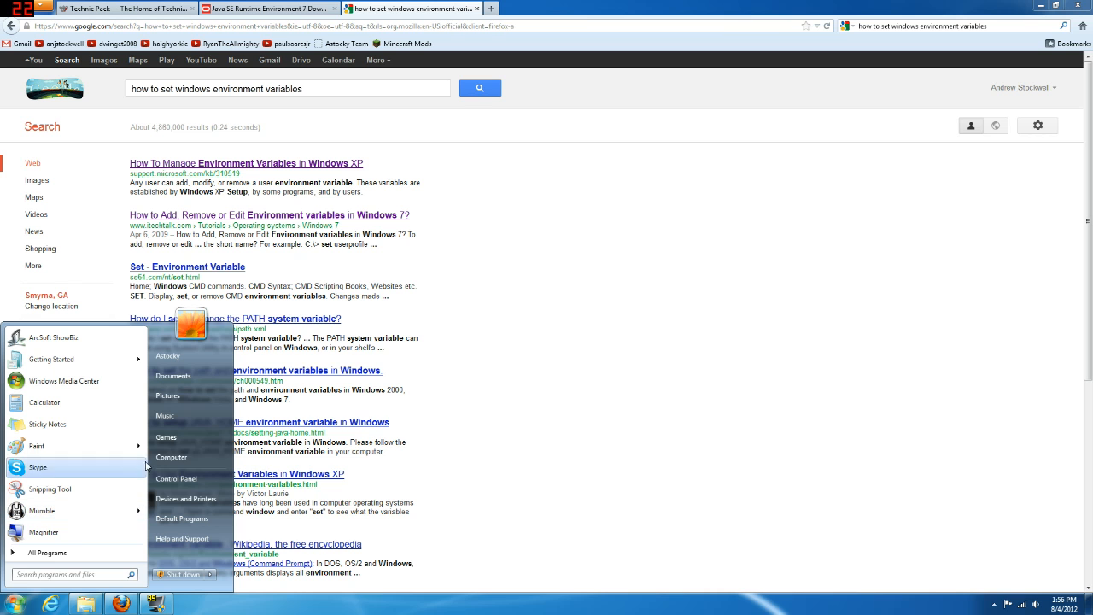
{"action": "right_click", "coordinate": [181, 459]}
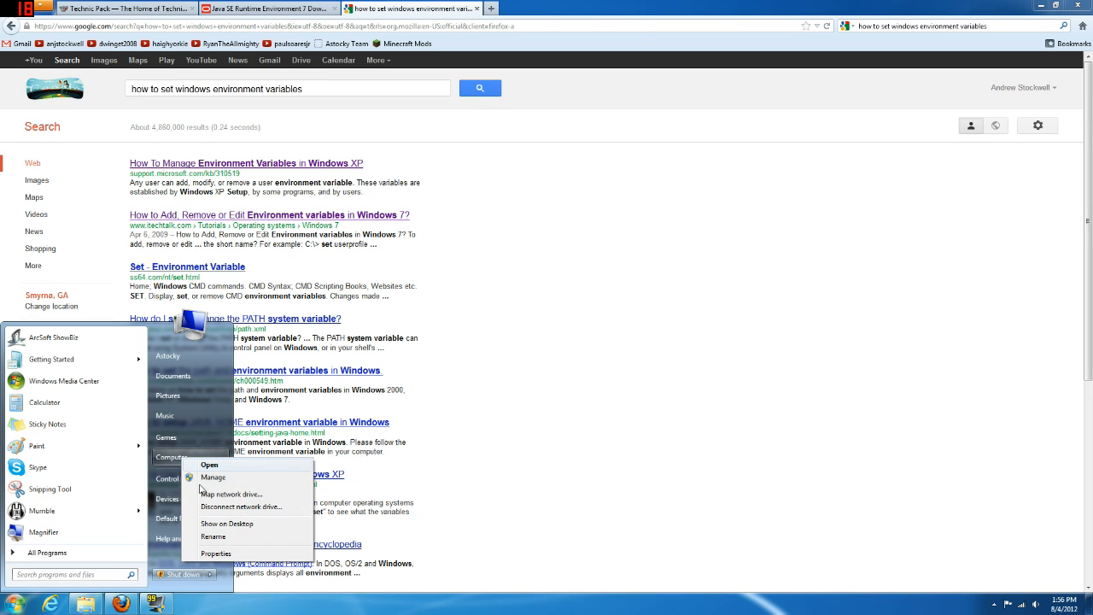
- Reach the Environment Variables dialog through System Properties and Advanced system settings
{"action": "left_click", "coordinate": [219, 554]}
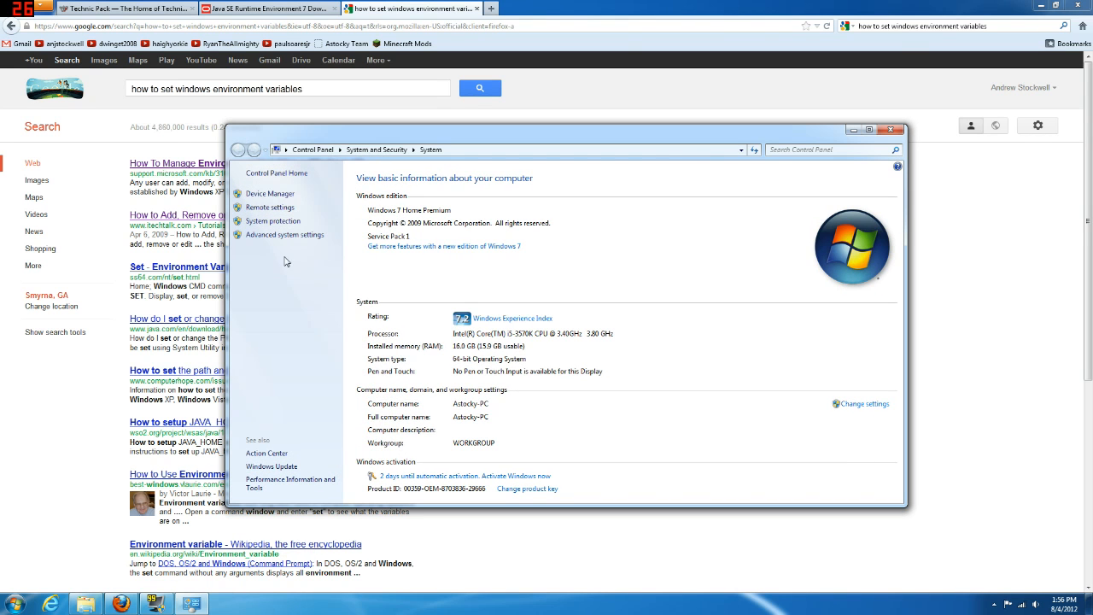
{"action": "left_click", "coordinate": [289, 238]}
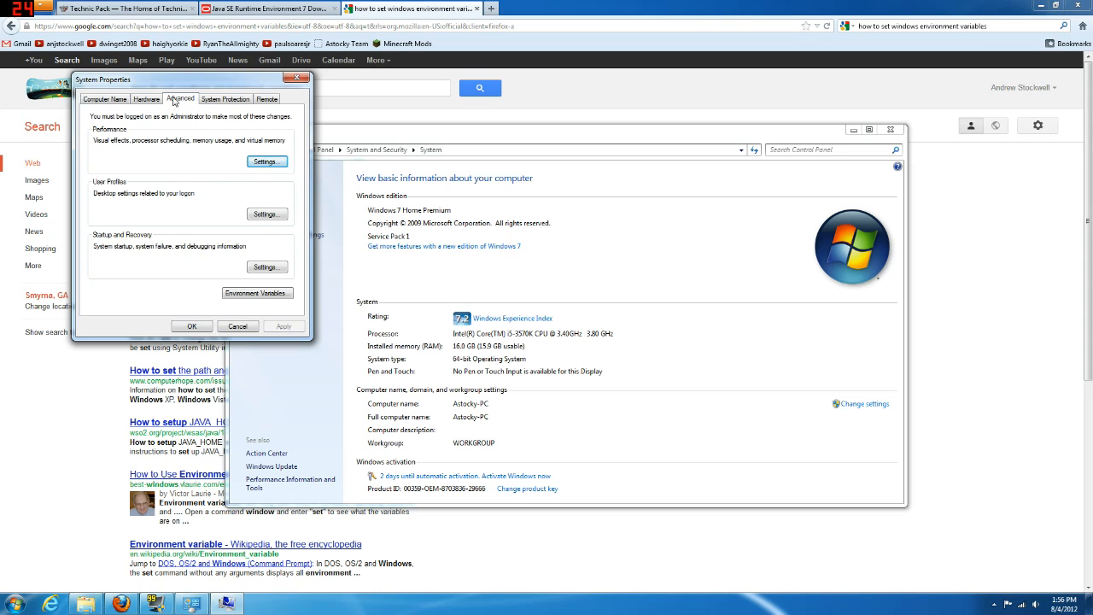
{"action": "left_click", "coordinate": [257, 293]}
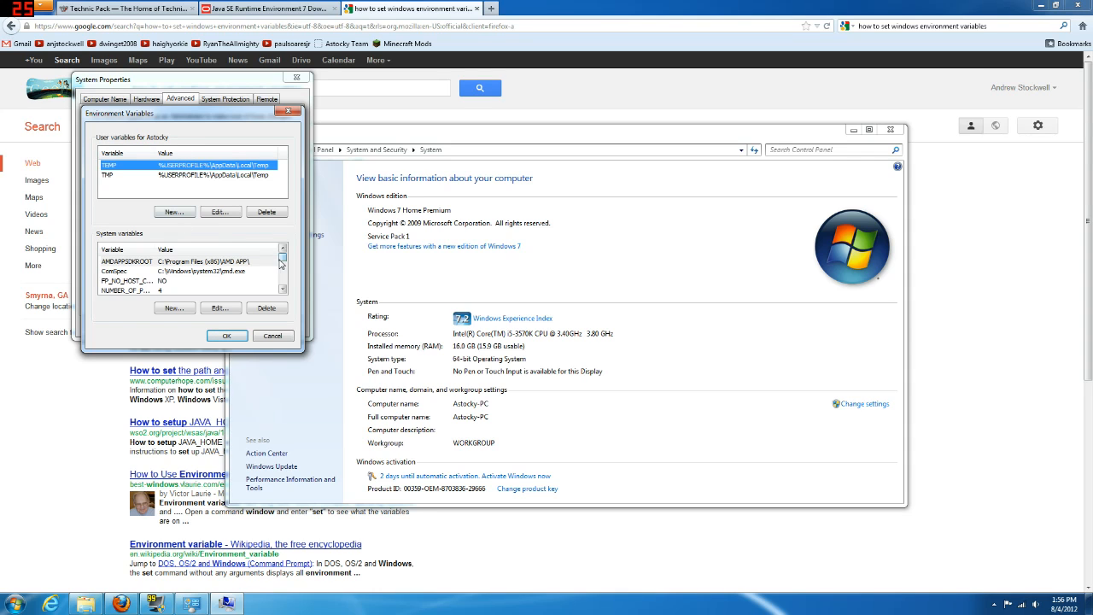
- Append ';' and the copied Java bin path to the system Path variable, then delete it again
{"action": "left_click_drag", "start_coordinate": [284, 258], "coordinate": [283, 264]}
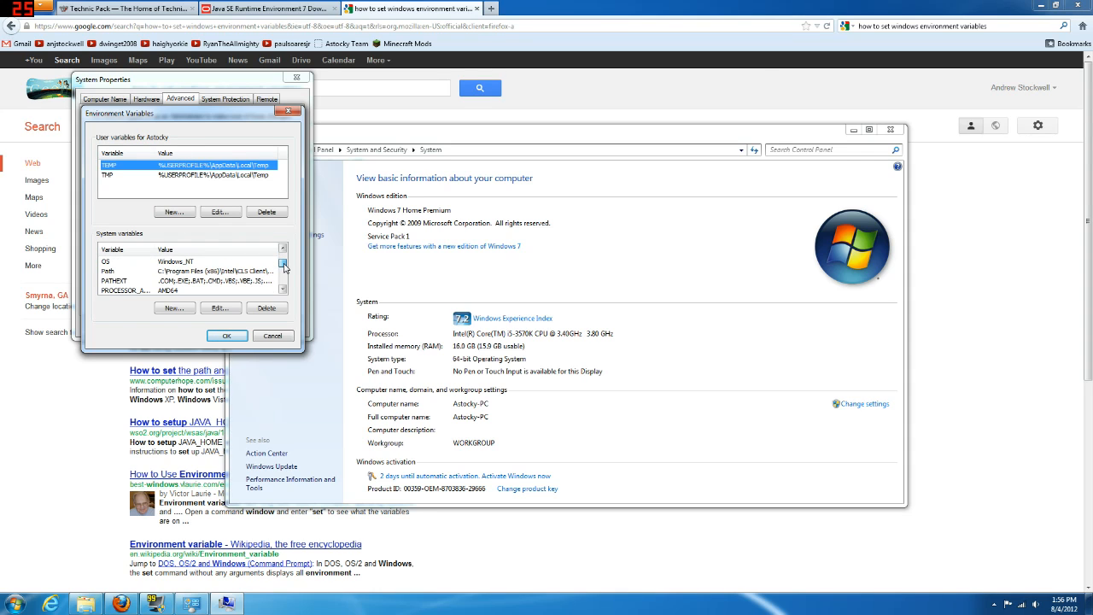
{"action": "left_click", "coordinate": [175, 272]}
{"action": "left_click", "coordinate": [219, 309]}
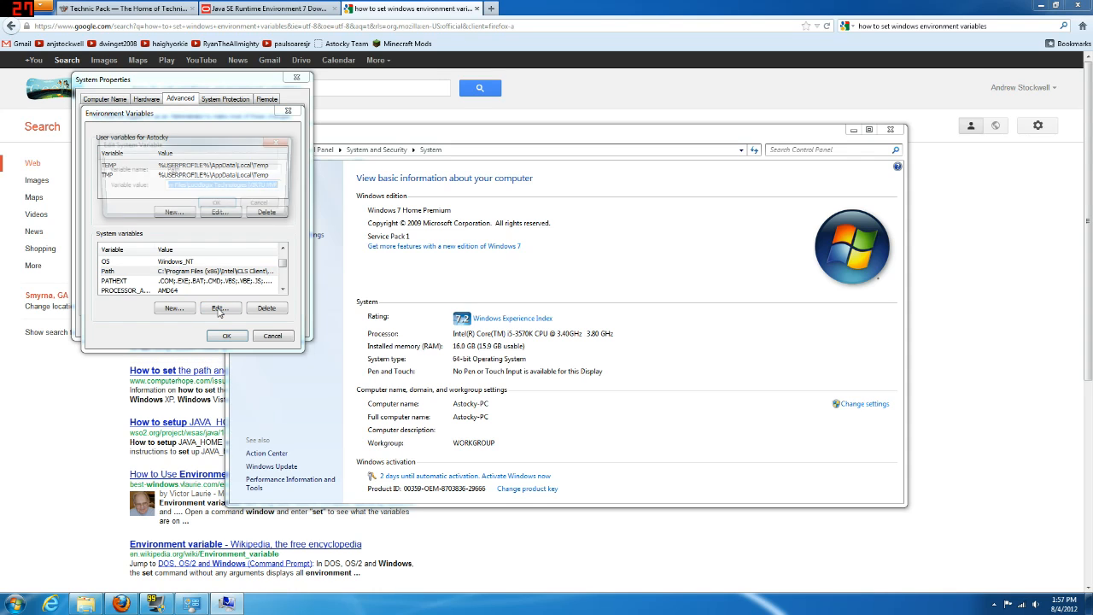
{"action": "left_click", "coordinate": [216, 186]}
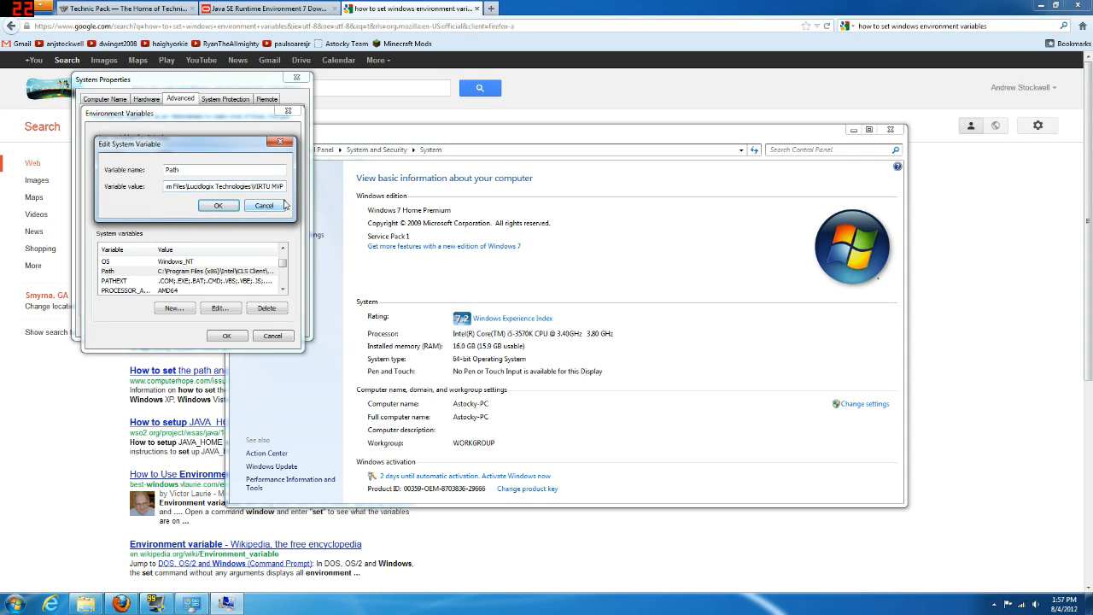
{"action": "type", "text": ";"}
{"action": "key", "text": "ctrl+v"}
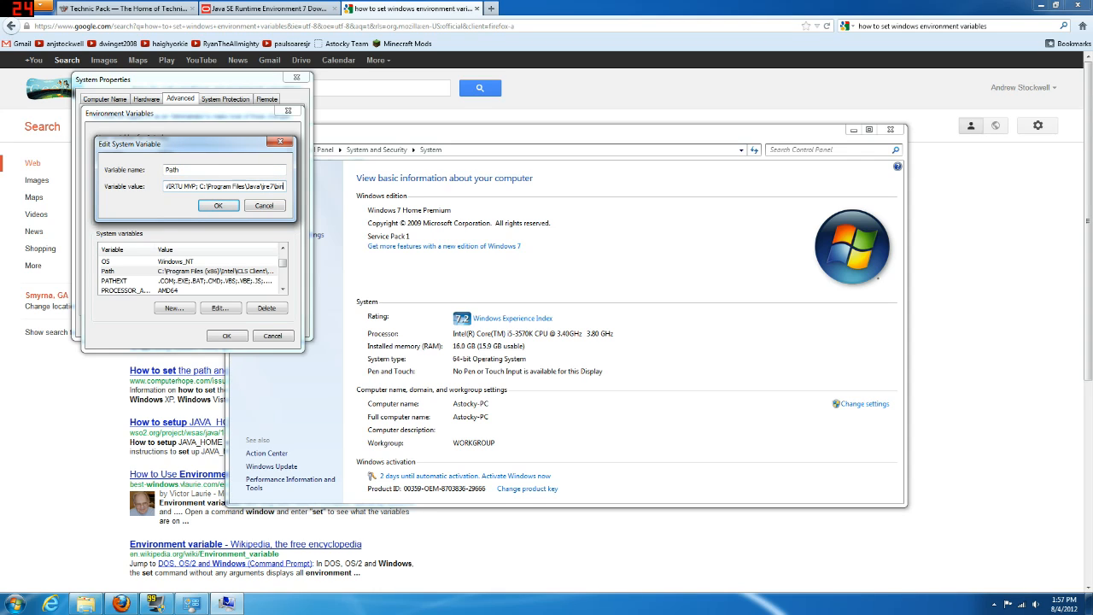
{"action": "key", "text": "ctrl+shift+Left"}
{"action": "key", "text": "ctrl+shift+Left"}
{"action": "key", "text": "BackSpace"}
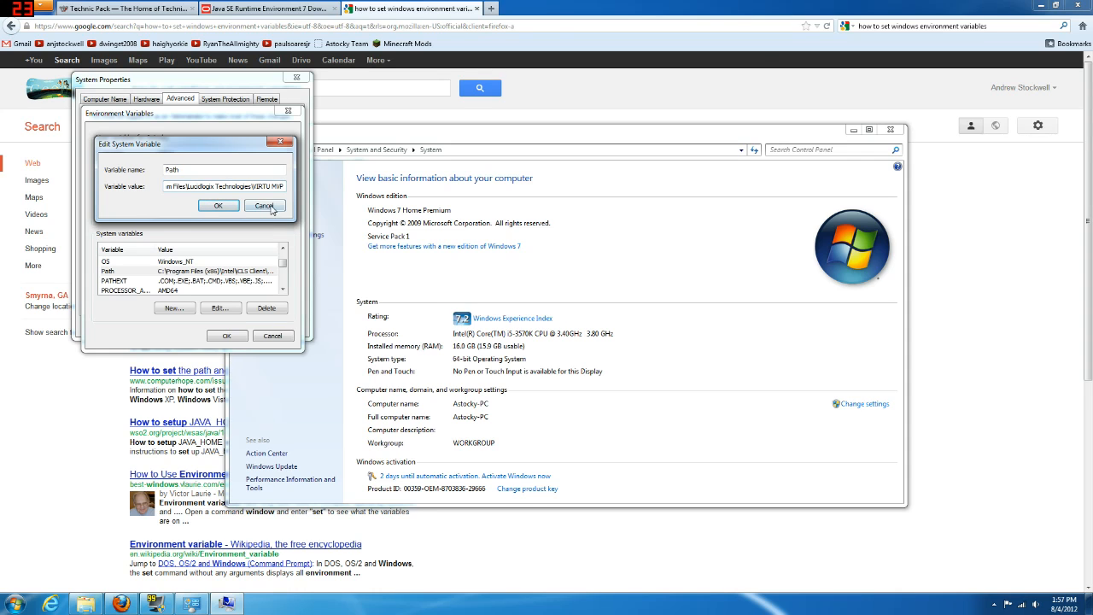
- Cancel the Path edit, Environment Variables and System Properties dialogs, and close the System window
{"action": "left_click", "coordinate": [271, 210]}
{"action": "left_click", "coordinate": [275, 336]}
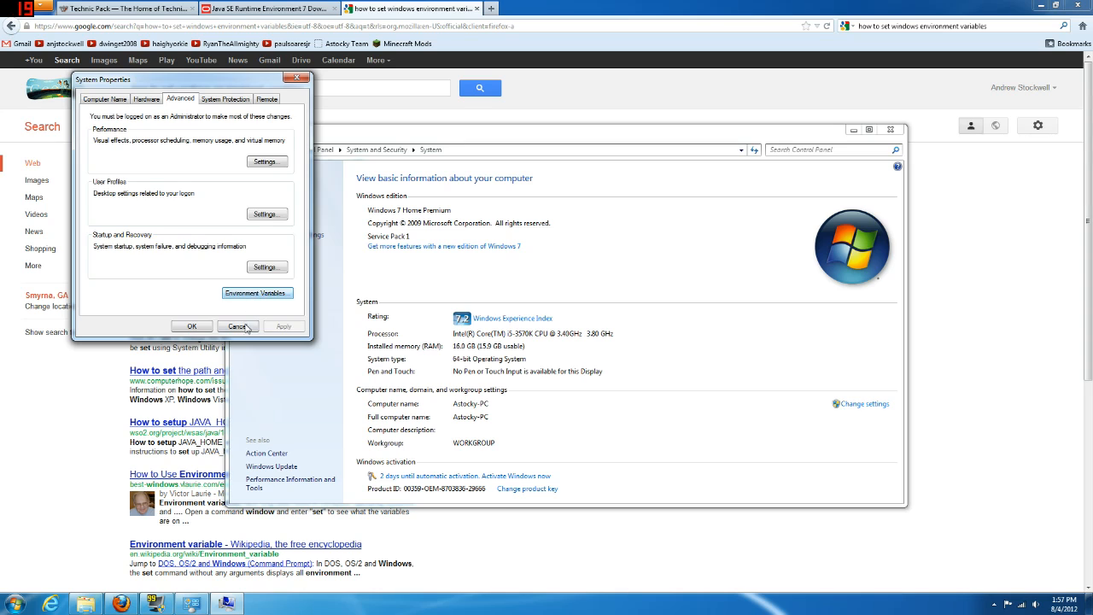
{"action": "left_click", "coordinate": [238, 326]}
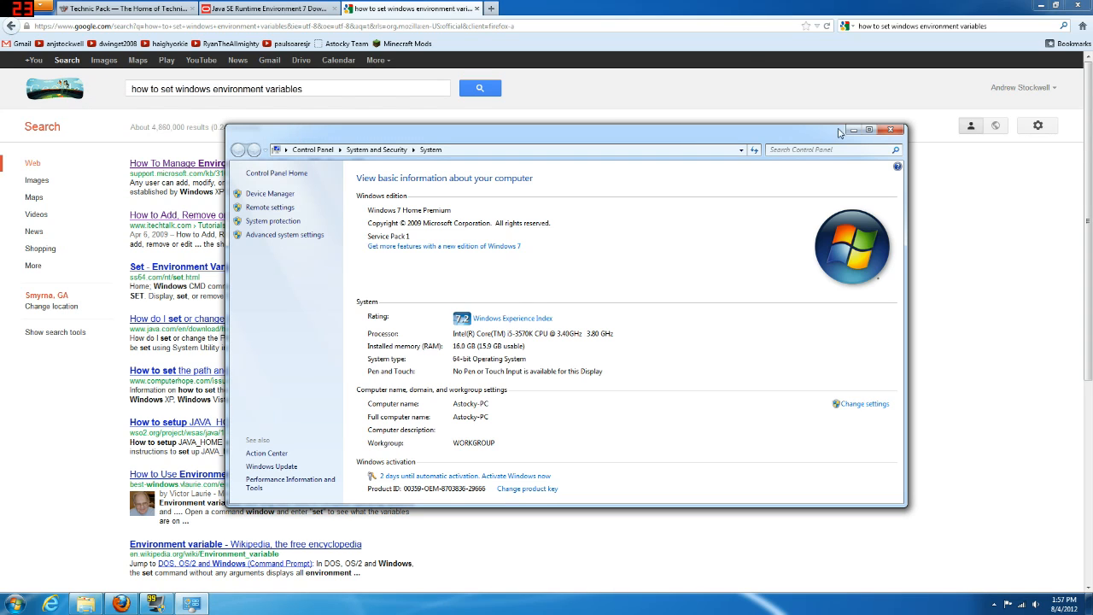
{"action": "left_click", "coordinate": [891, 130]}
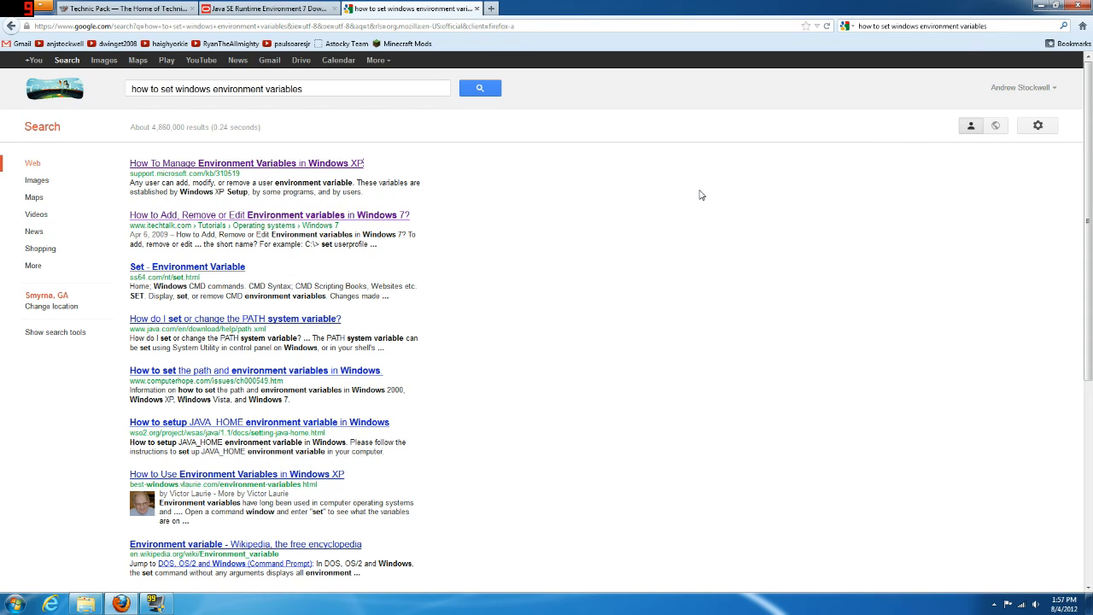
- Close the Java SE download and Google results tabs, returning to the Technic Pack Tekkit page
{"action": "left_click", "coordinate": [306, 9]}
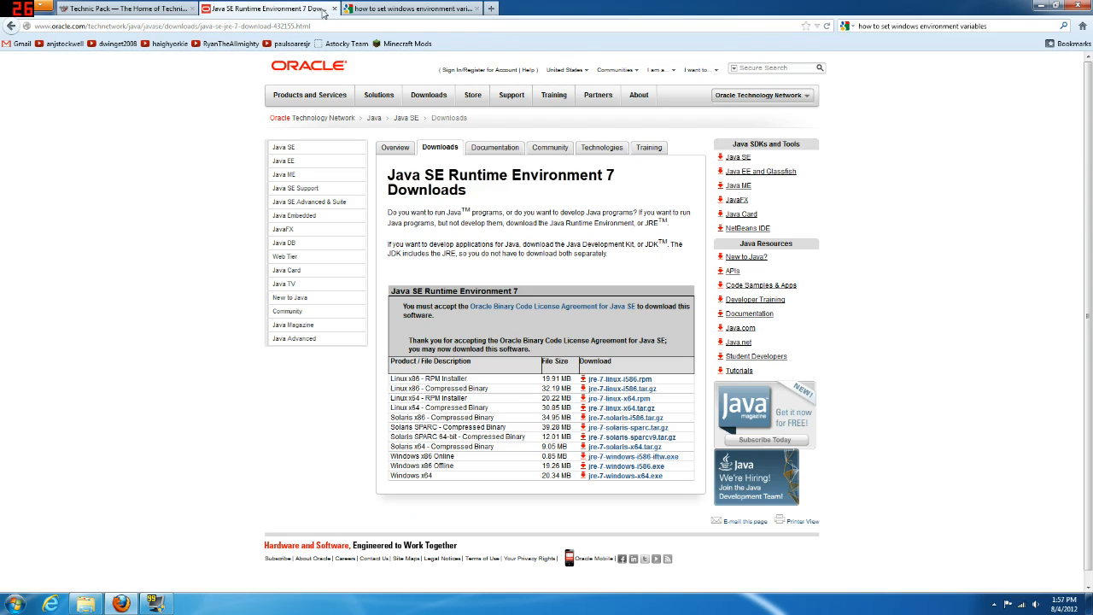
{"action": "left_click", "coordinate": [334, 9]}
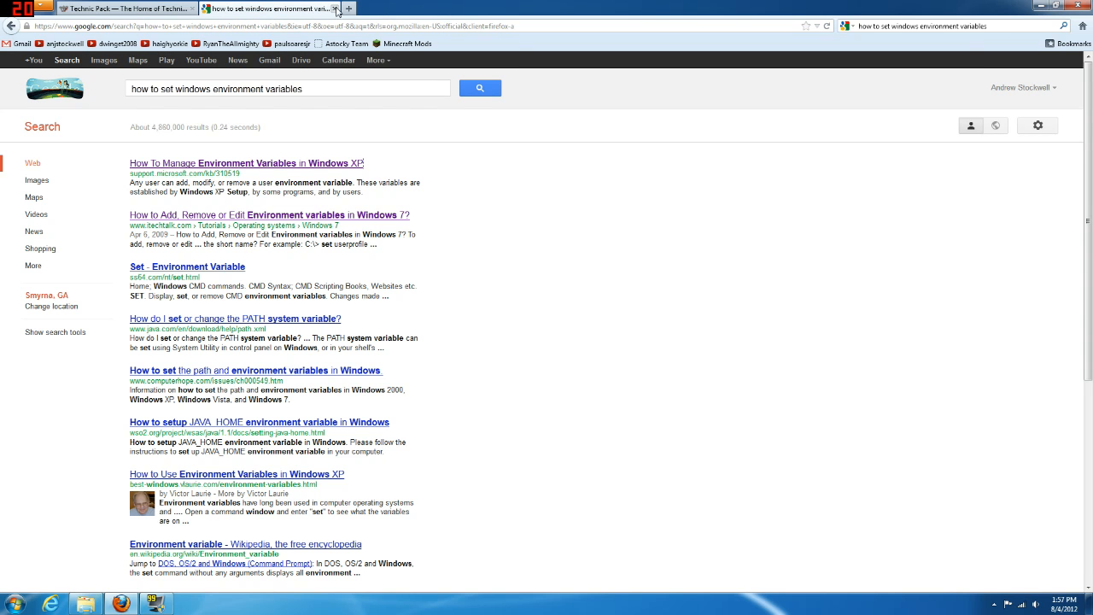
{"action": "left_click", "coordinate": [334, 9]}
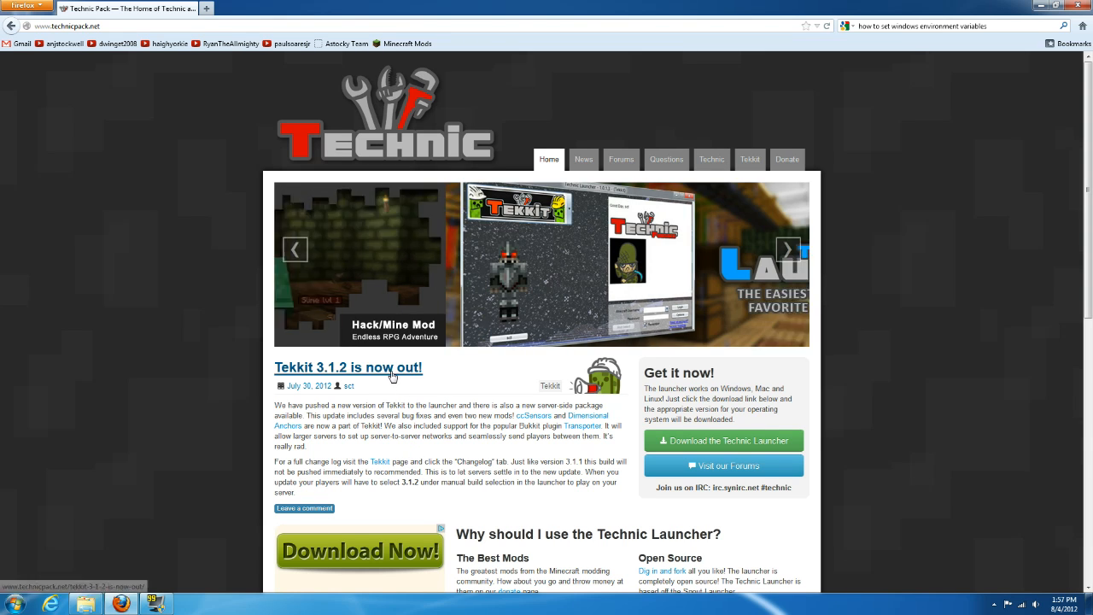
{"action": "left_click", "coordinate": [750, 162]}
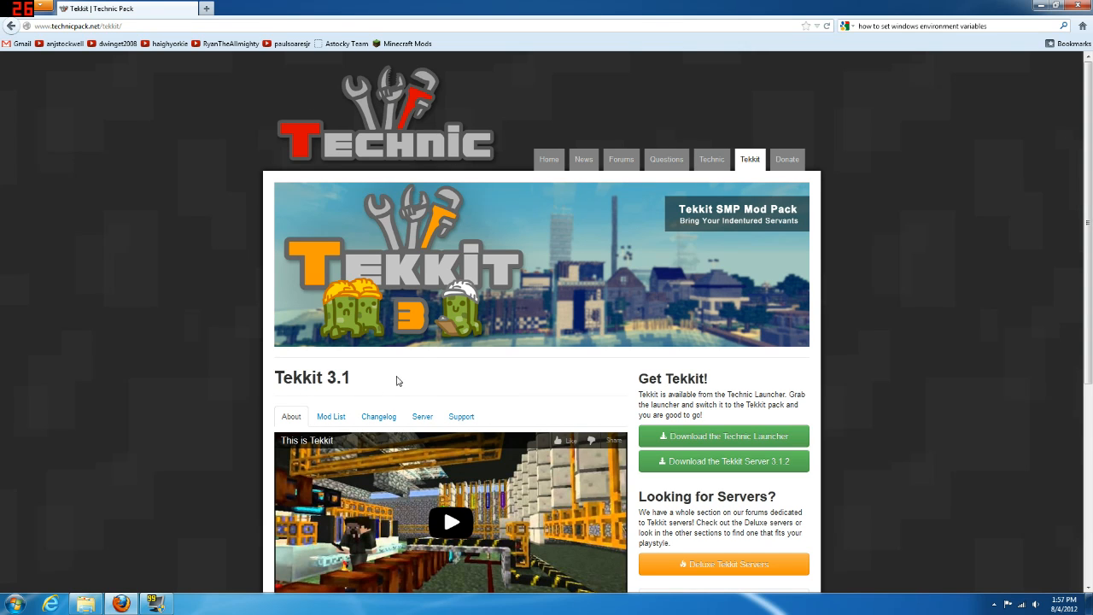
- Start downloading the Tekkit Server 3.1.2 zip and browse the save dialog to D:\games\MineCraft
{"action": "scroll", "coordinate": [559, 378], "scroll_direction": "down", "scroll_amount": 1}
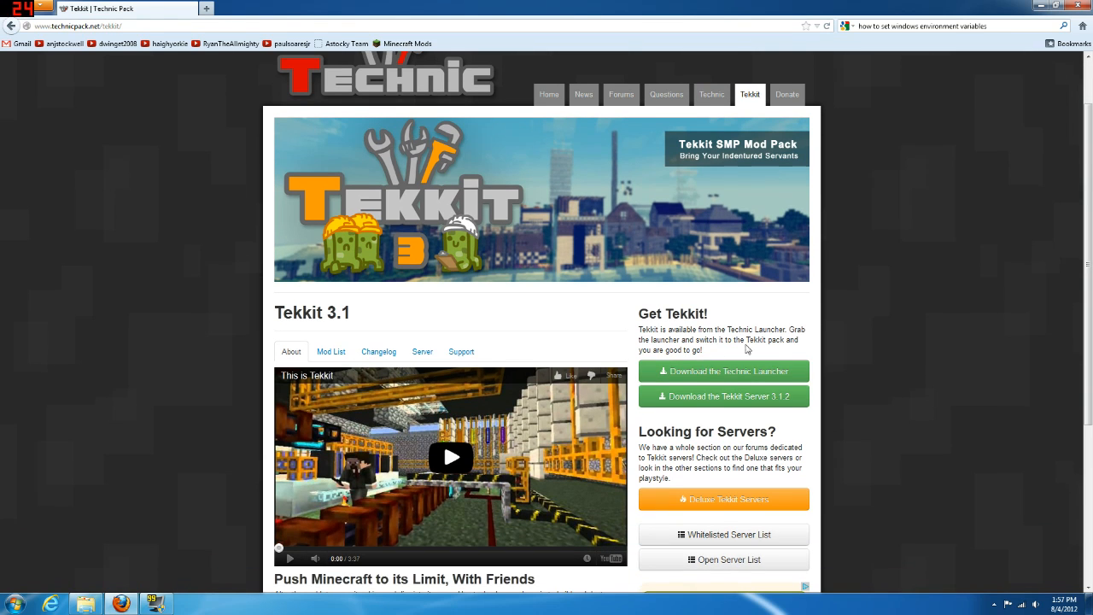
{"action": "left_click", "coordinate": [737, 401]}
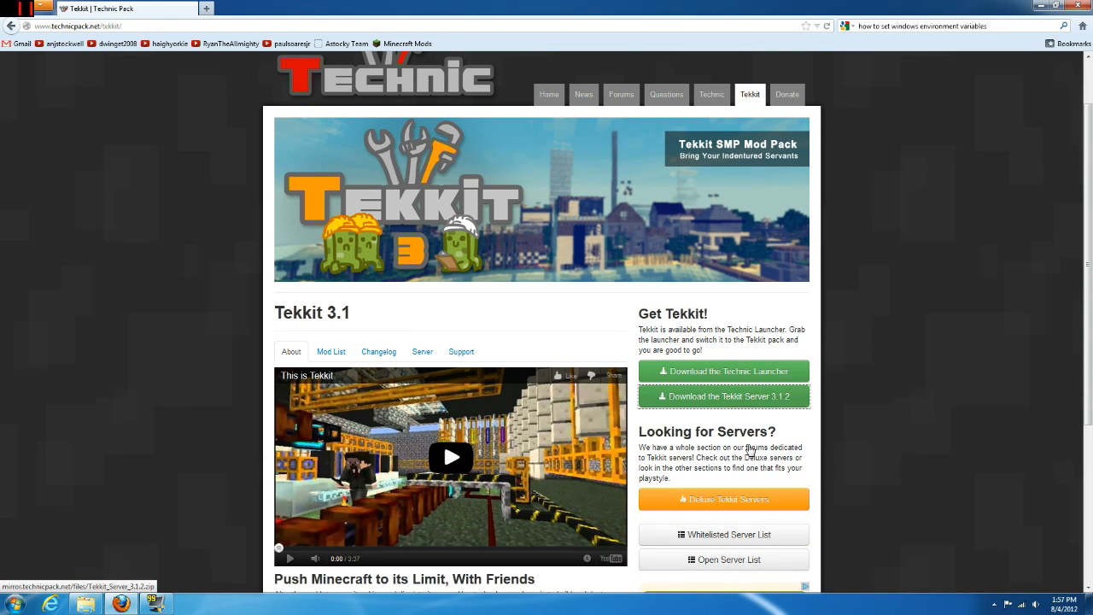
{"action": "left_click", "coordinate": [587, 364]}
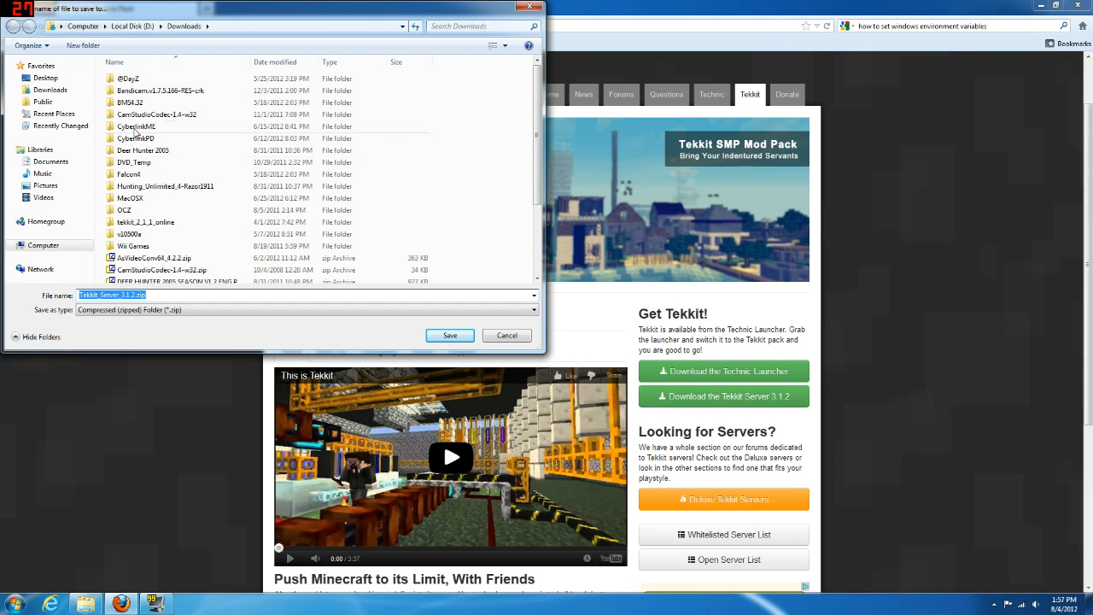
{"action": "left_click", "coordinate": [133, 27]}
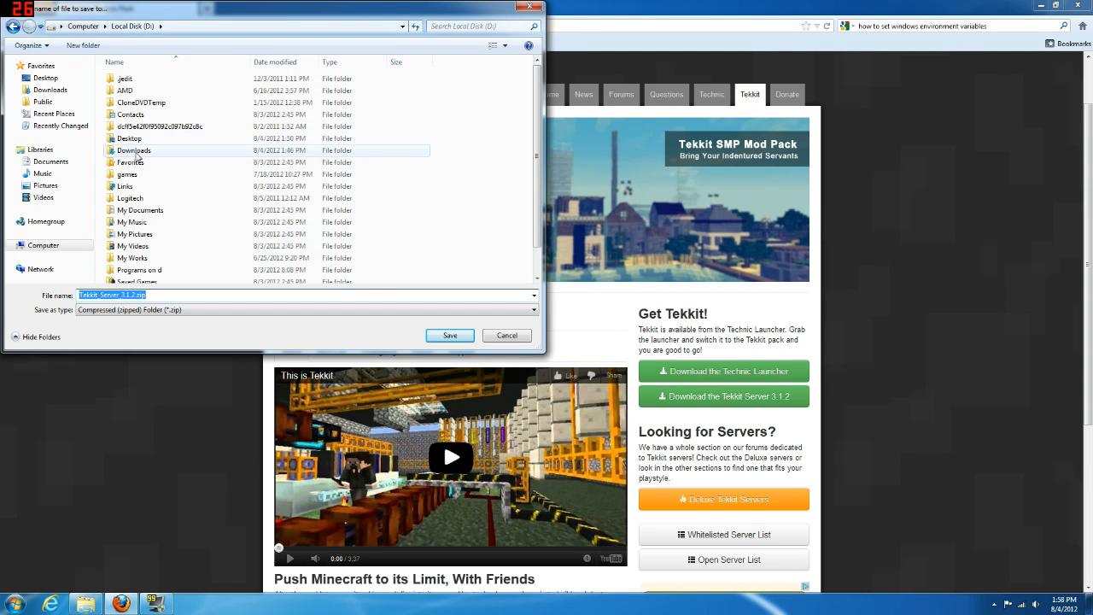
{"action": "double_click", "coordinate": [135, 175]}
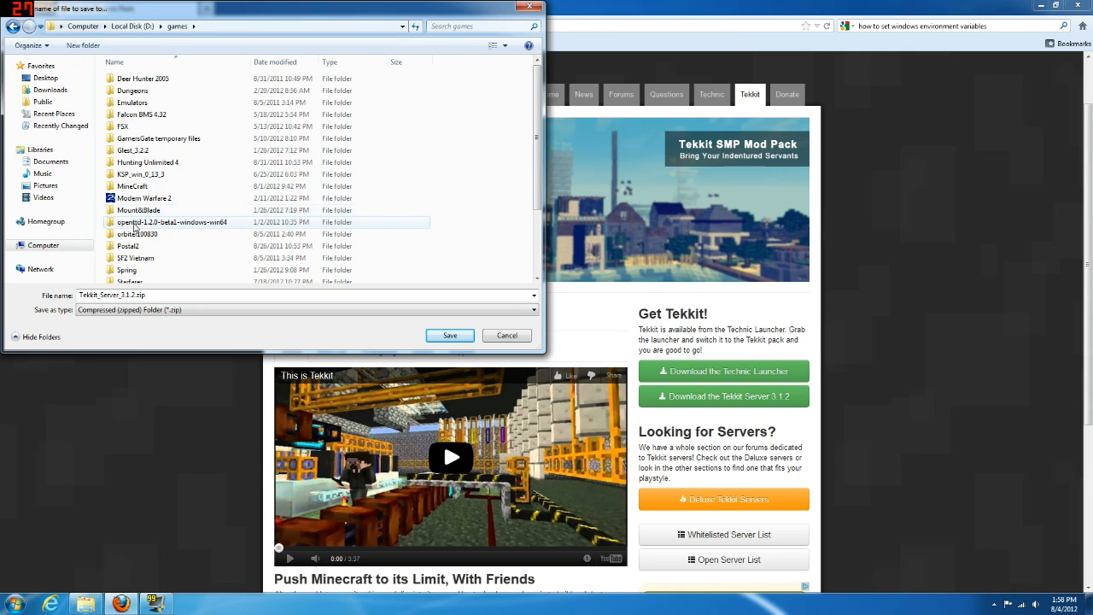
{"action": "double_click", "coordinate": [131, 188]}
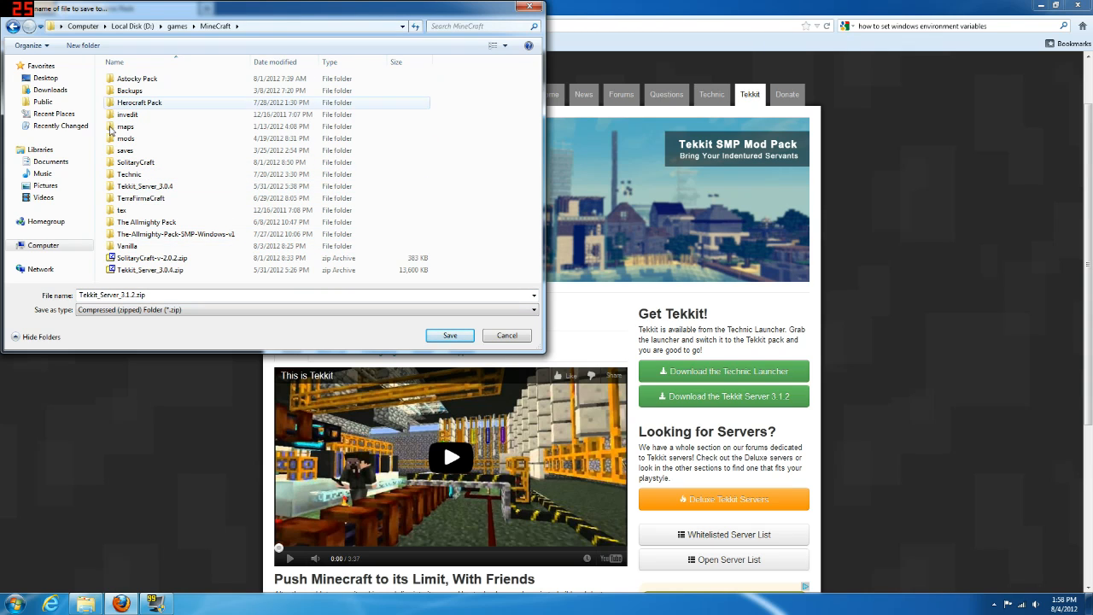
- Create a new 'Tekkit' folder inside MineCraft and save the server zip into it
{"action": "right_click", "coordinate": [331, 279]}
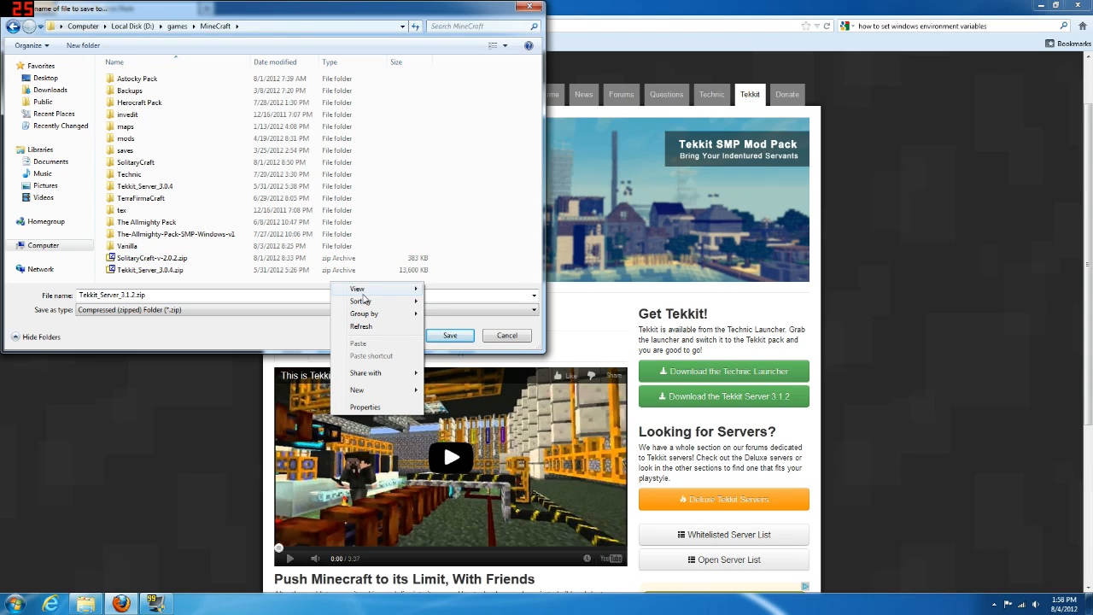
{"action": "mouse_move", "coordinate": [382, 393]}
{"action": "left_click", "coordinate": [450, 390]}
{"action": "type", "text": "Tekkit"}
{"action": "key", "text": "Return"}
{"action": "key", "text": "Return"}
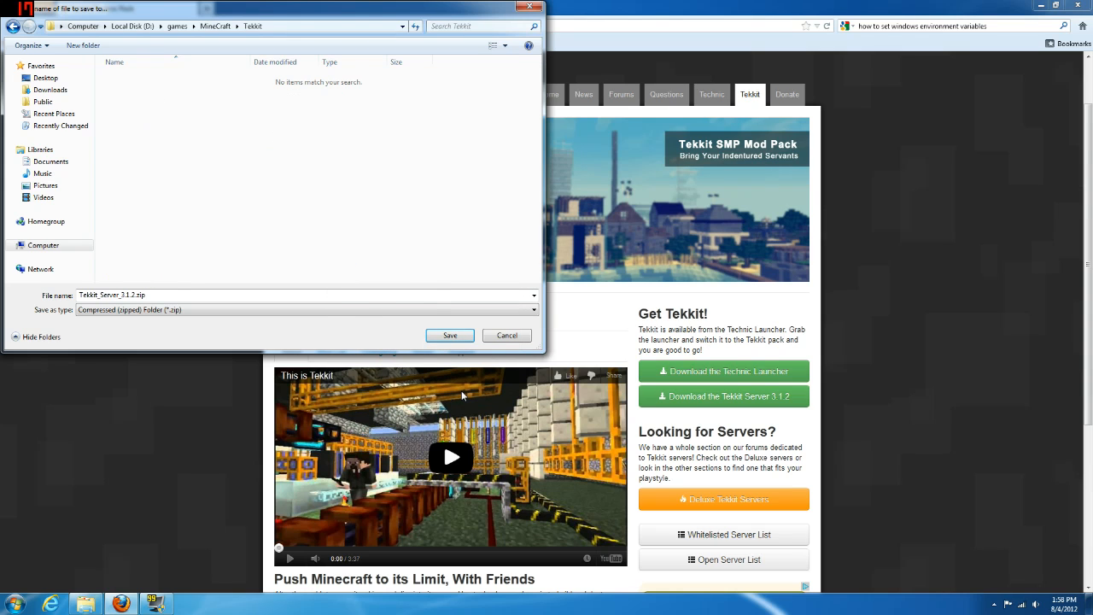
{"action": "left_click", "coordinate": [450, 334]}
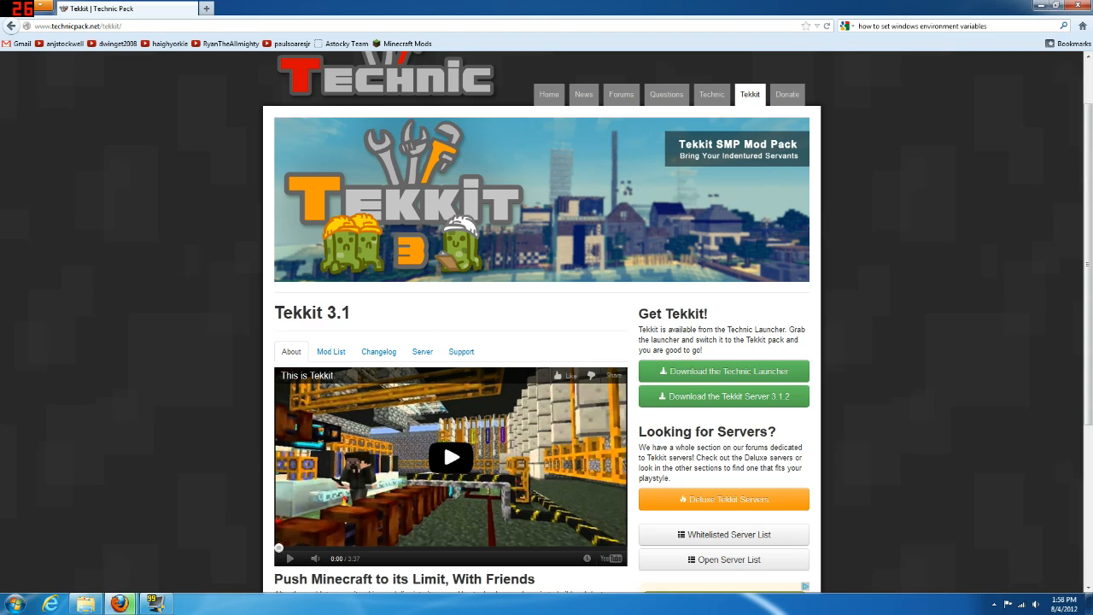
- Save TechnicLauncher.exe into the Tekkit folder and close Firefox
{"action": "left_click", "coordinate": [731, 376]}
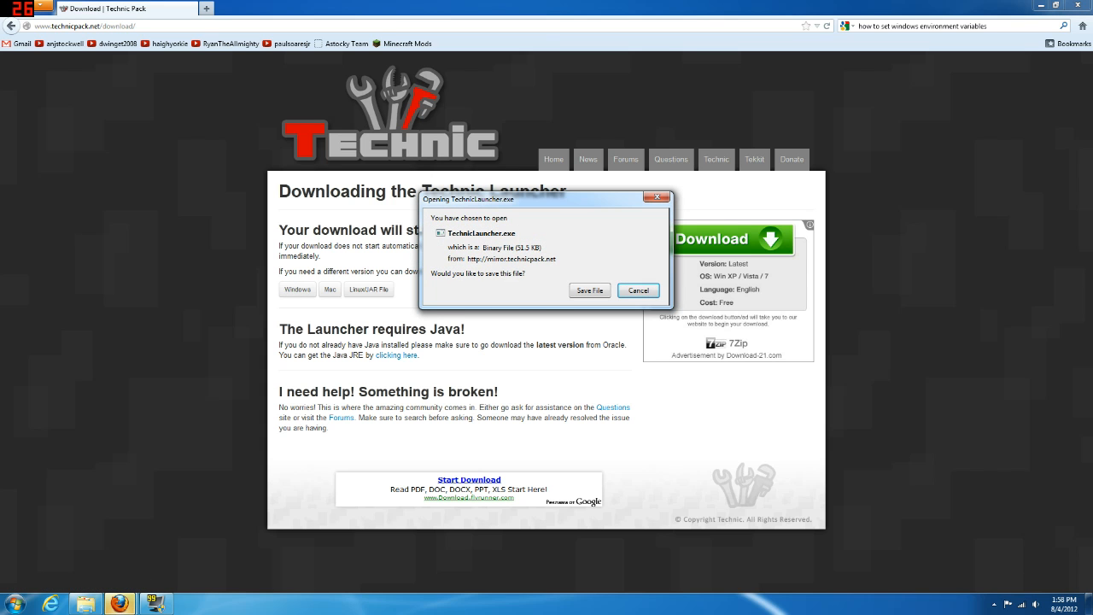
{"action": "left_click", "coordinate": [589, 291]}
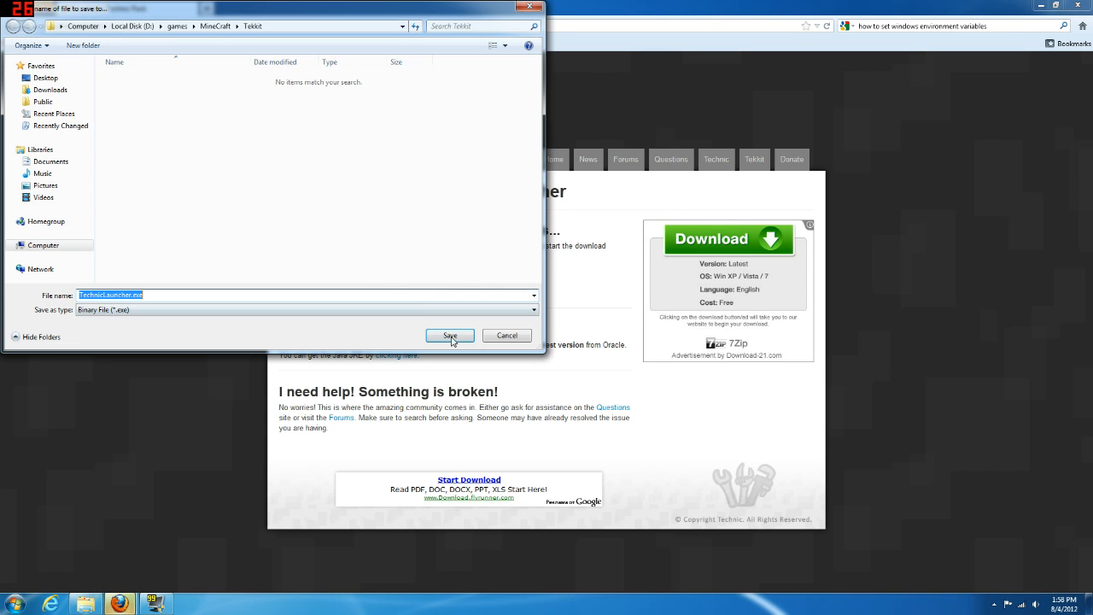
{"action": "left_click", "coordinate": [448, 334]}
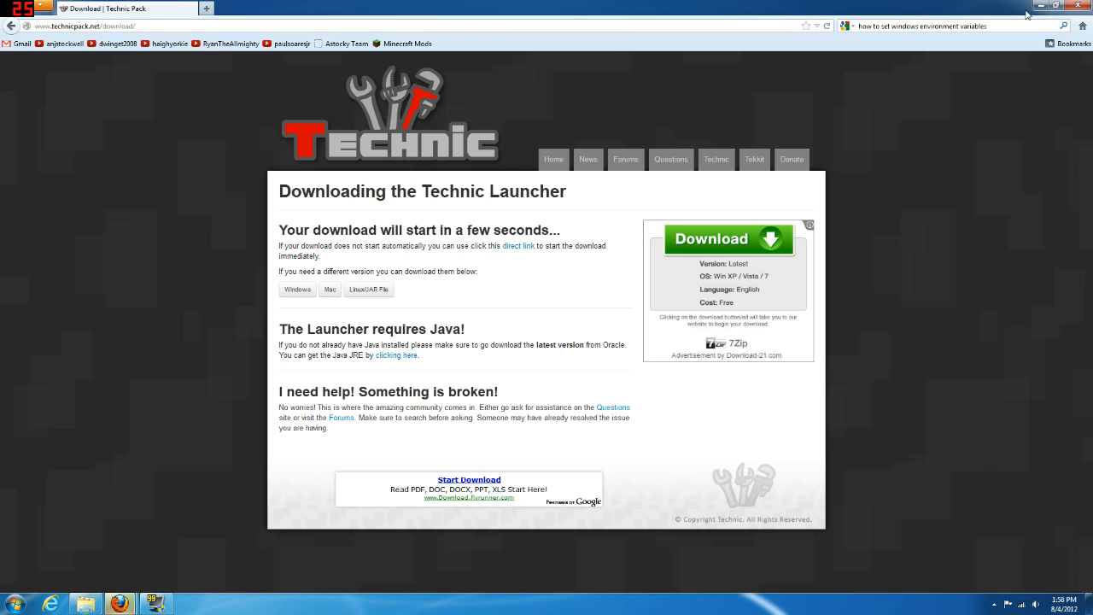
{"action": "left_click", "coordinate": [1082, 7]}
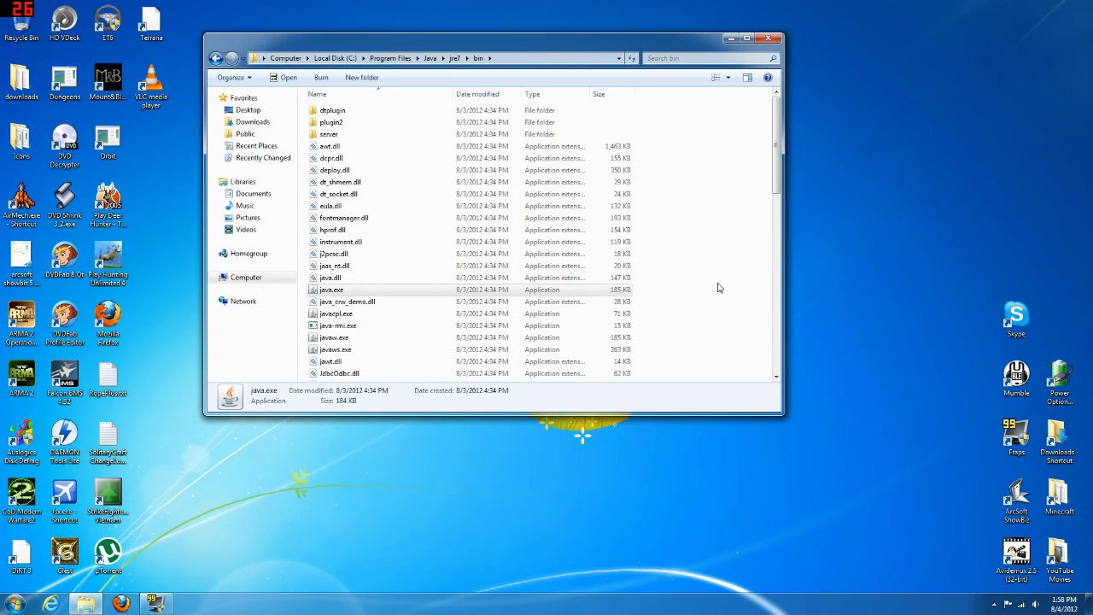
- Close the Java bin window and open Tekkit_Server_3.1.2.zip from the Tekkit folder in 7-Zip
{"action": "left_click", "coordinate": [768, 39]}
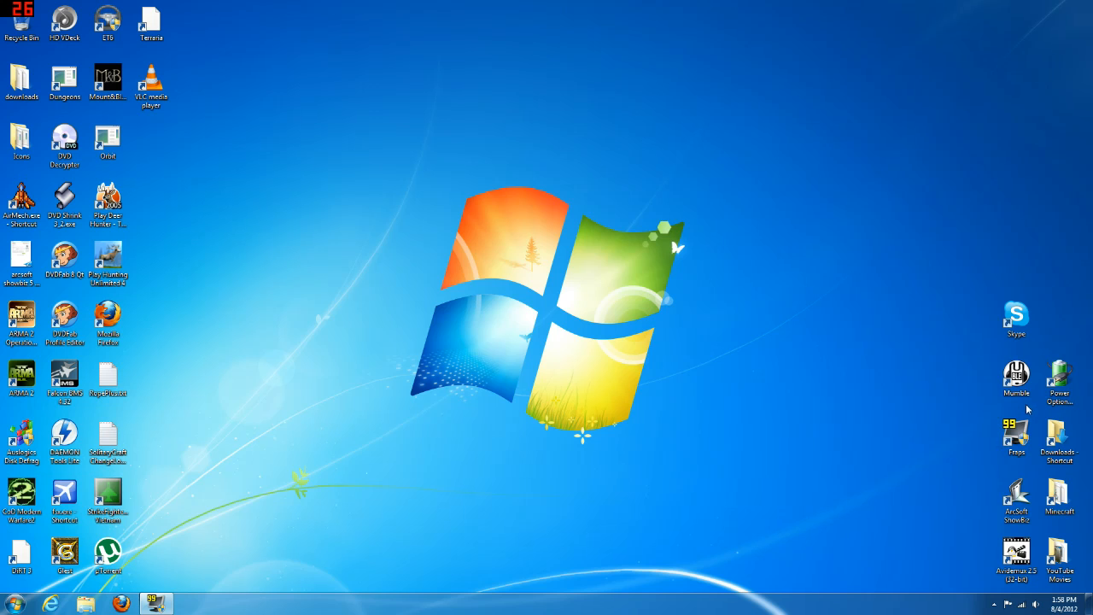
{"action": "double_click", "coordinate": [1057, 504]}
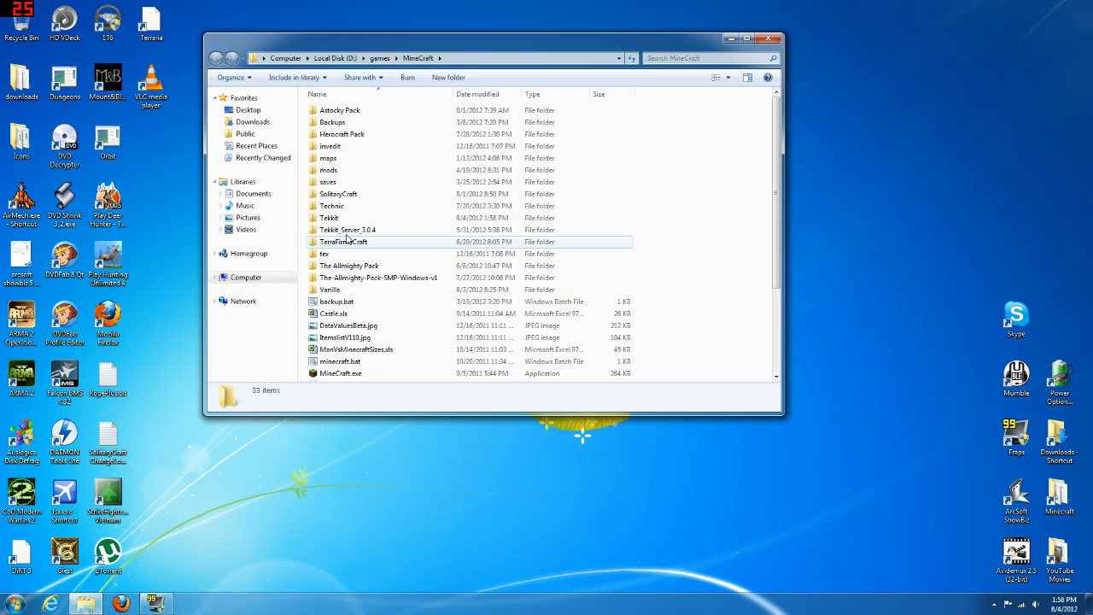
{"action": "double_click", "coordinate": [343, 222]}
{"action": "left_click", "coordinate": [365, 124]}
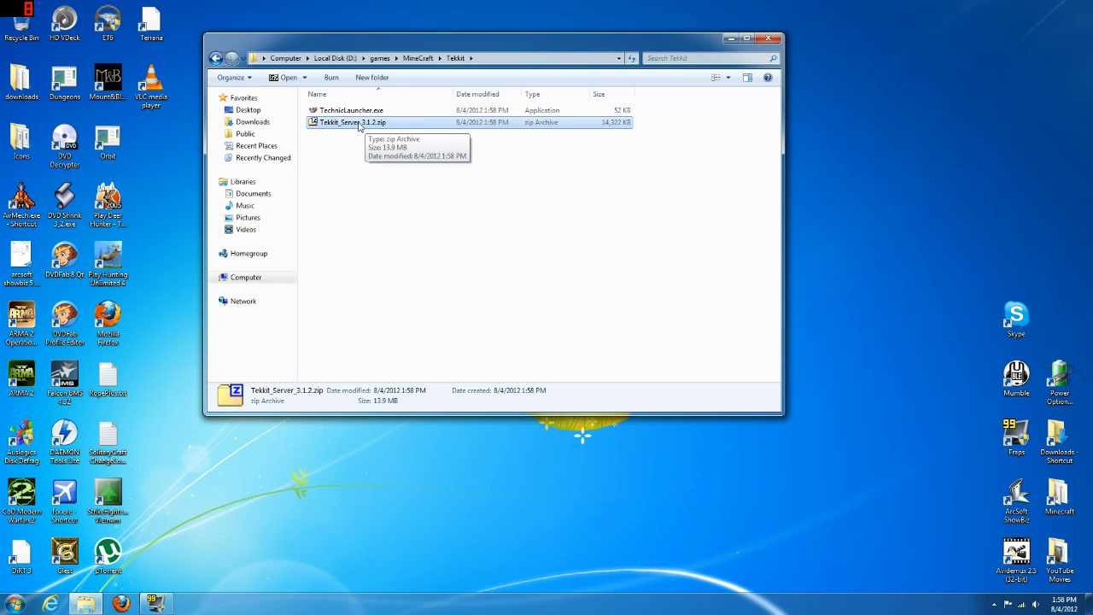
{"action": "double_click", "coordinate": [362, 125]}
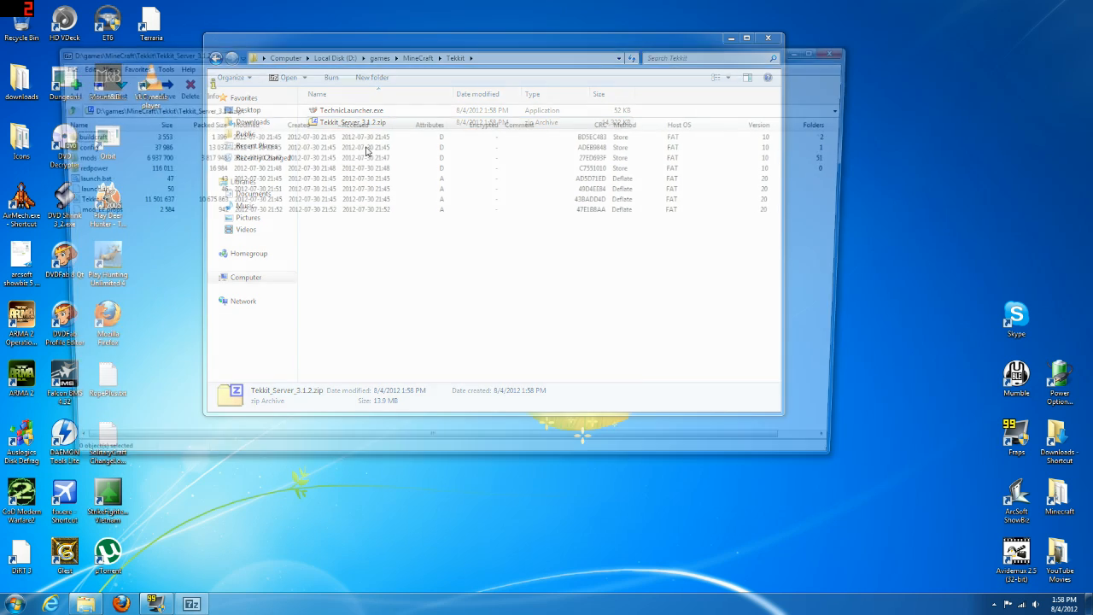
- Create a New folder beside the zip and drag all eight archive entries into it
{"action": "left_click_drag", "start_coordinate": [309, 52], "coordinate": [644, 179]}
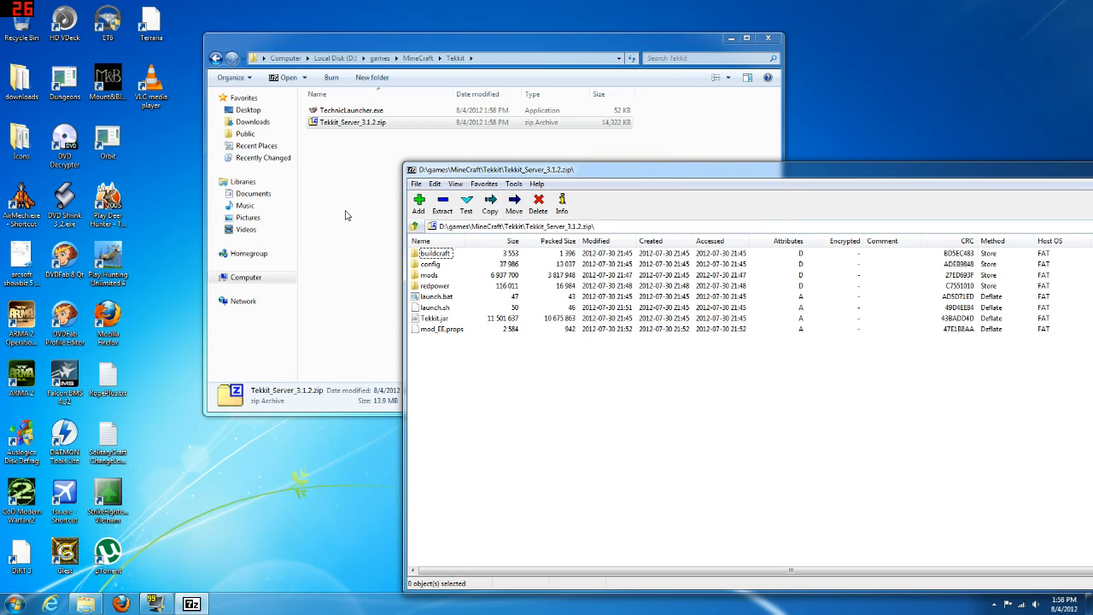
{"action": "right_click", "coordinate": [347, 212]}
{"action": "mouse_move", "coordinate": [410, 364]}
{"action": "left_click", "coordinate": [521, 366]}
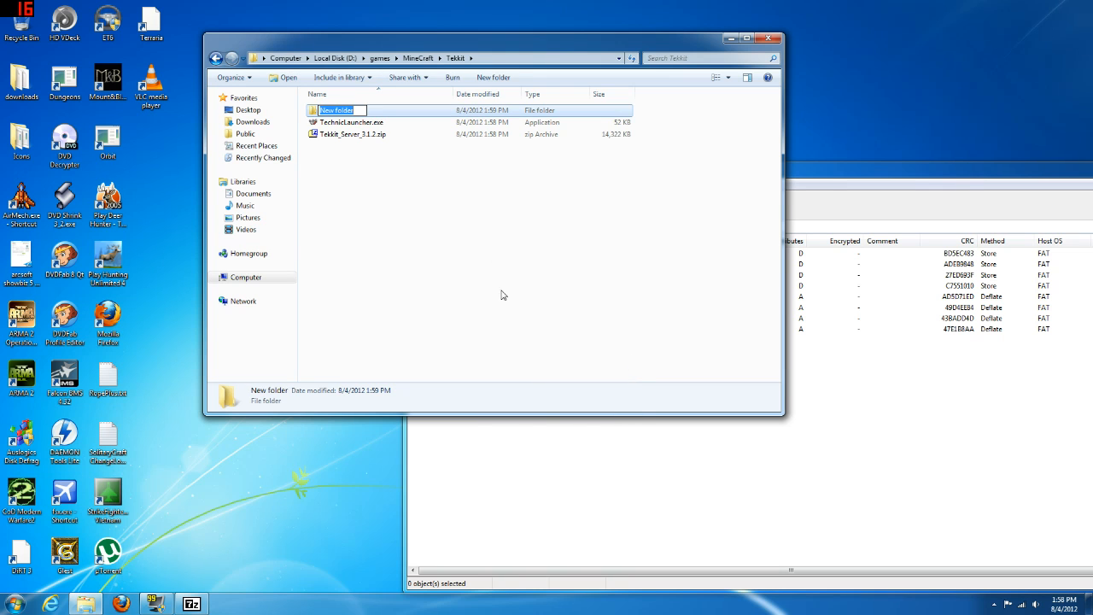
{"action": "left_click", "coordinate": [803, 178]}
{"action": "left_click_drag", "start_coordinate": [461, 346], "coordinate": [343, 147]}
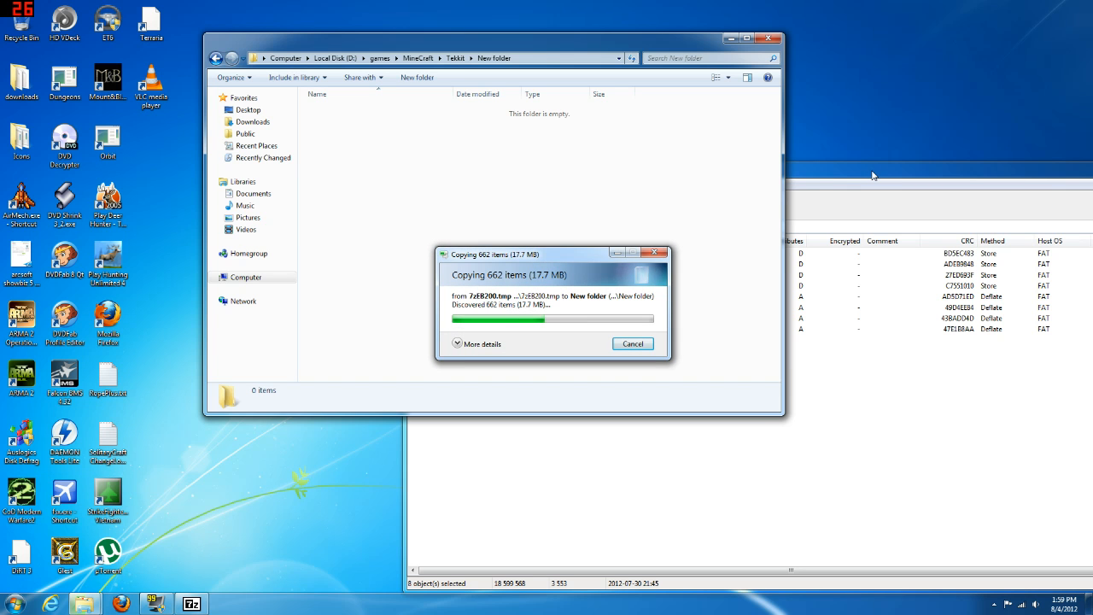
{"action": "left_click_drag", "start_coordinate": [885, 170], "coordinate": [750, 290]}
{"action": "left_click", "coordinate": [1004, 284]}
- Check launch.bat's context menu without choosing an action, then reveal the Explorer menu bar
{"action": "left_click", "coordinate": [367, 247]}
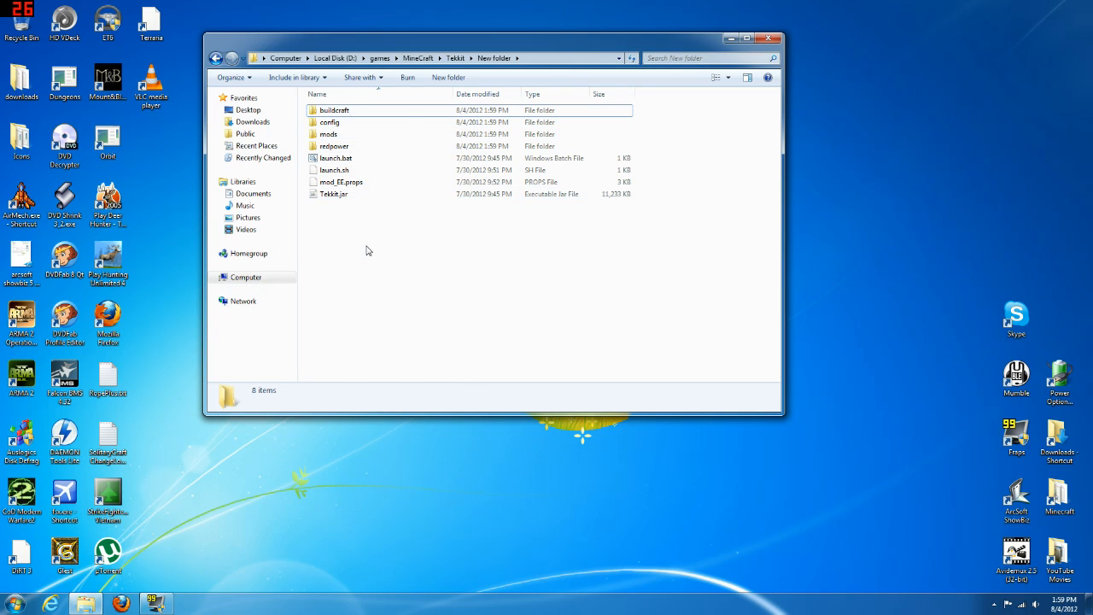
{"action": "left_click", "coordinate": [336, 160]}
{"action": "right_click", "coordinate": [337, 163]}
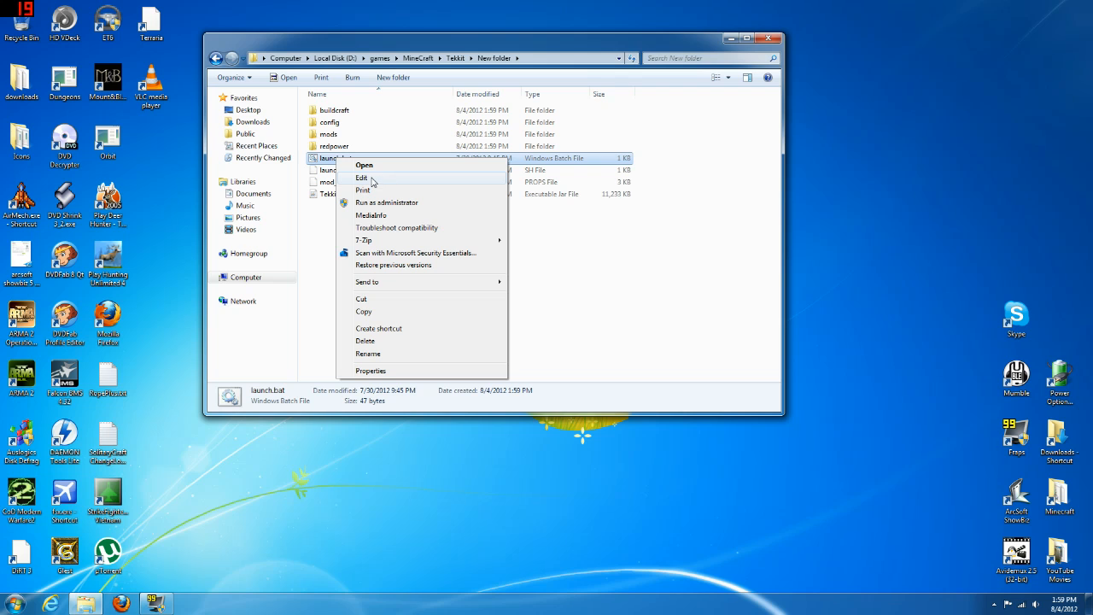
{"action": "left_click", "coordinate": [544, 268]}
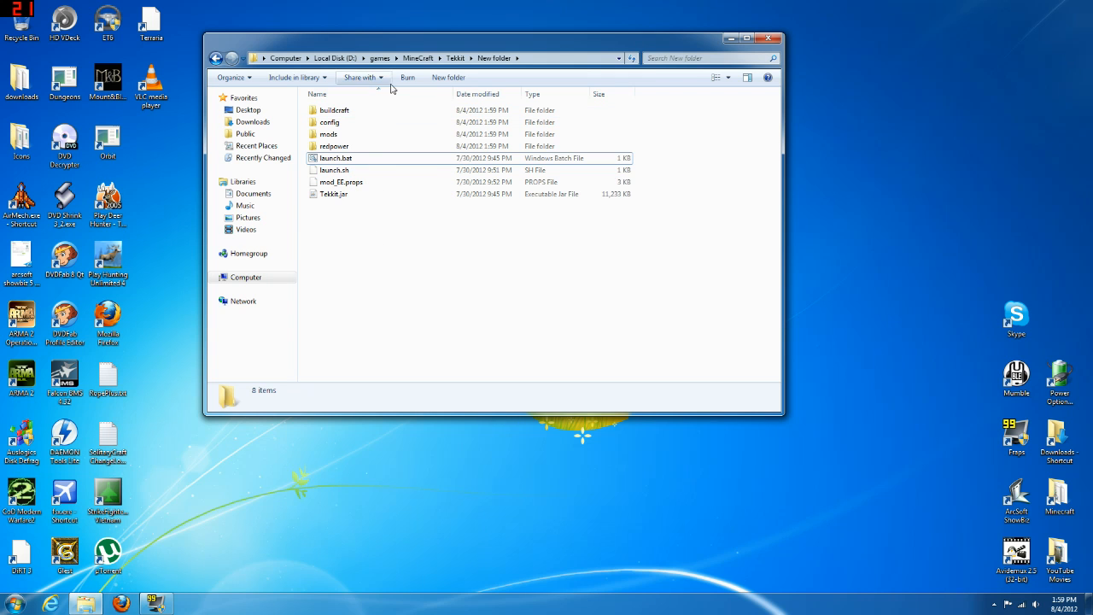
{"action": "key", "text": "alt+t"}
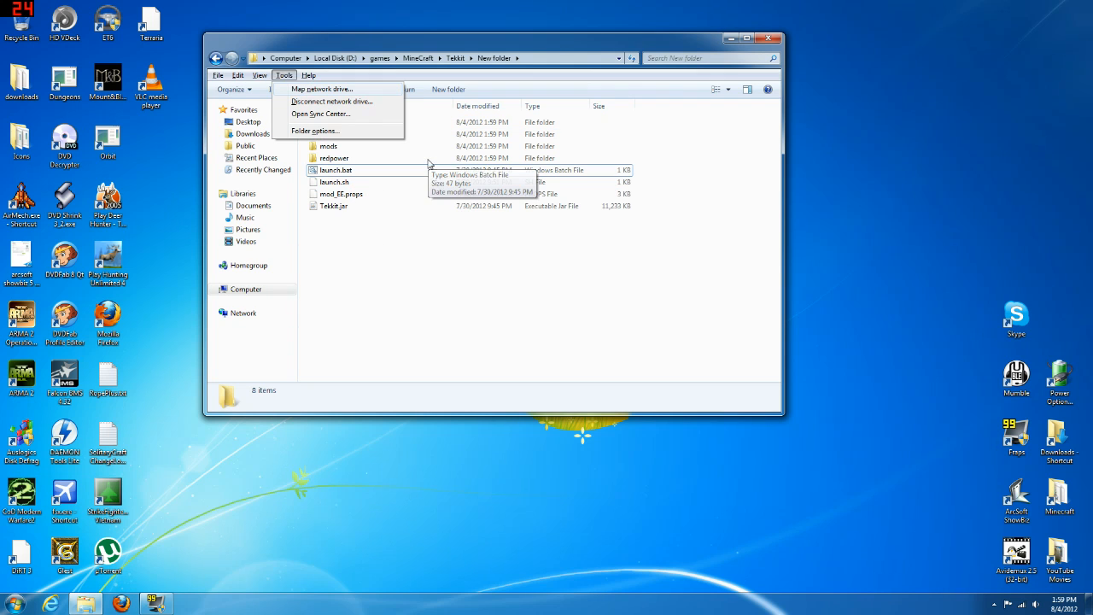
- Look over the Folder Options View tab settings and cancel without changes
{"action": "left_click", "coordinate": [317, 131]}
{"action": "left_click", "coordinate": [270, 110]}
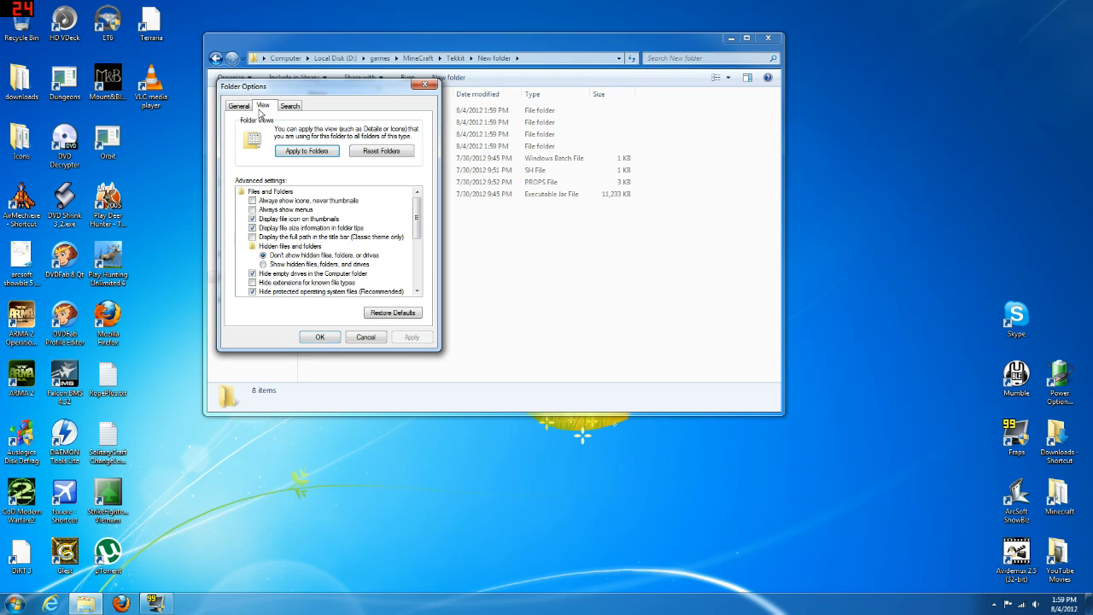
{"action": "scroll", "coordinate": [415, 225], "scroll_direction": "down", "scroll_amount": 1}
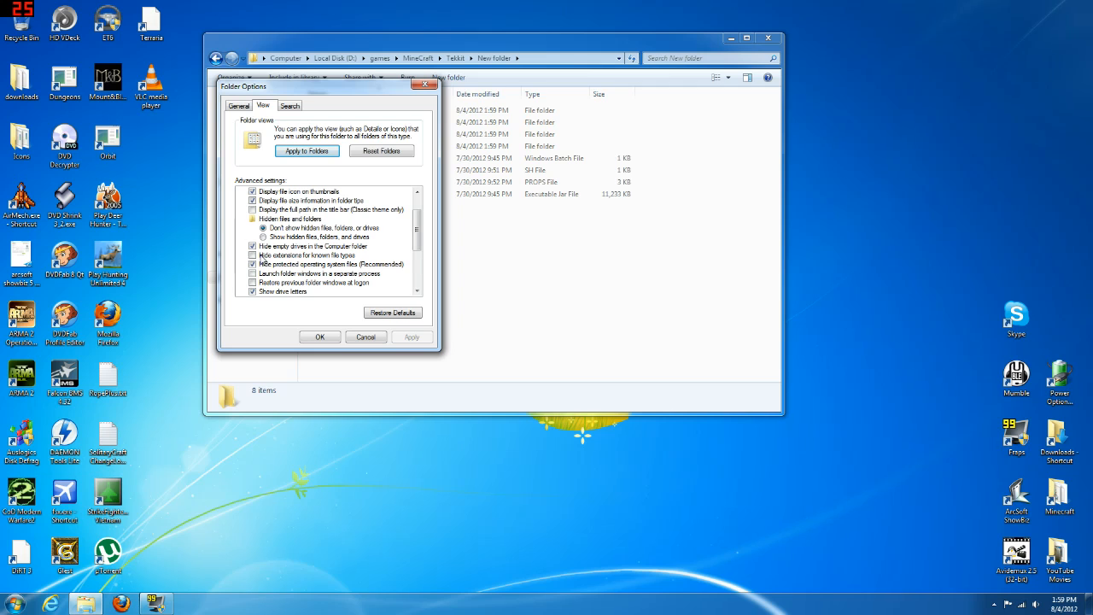
{"action": "left_click", "coordinate": [371, 336]}
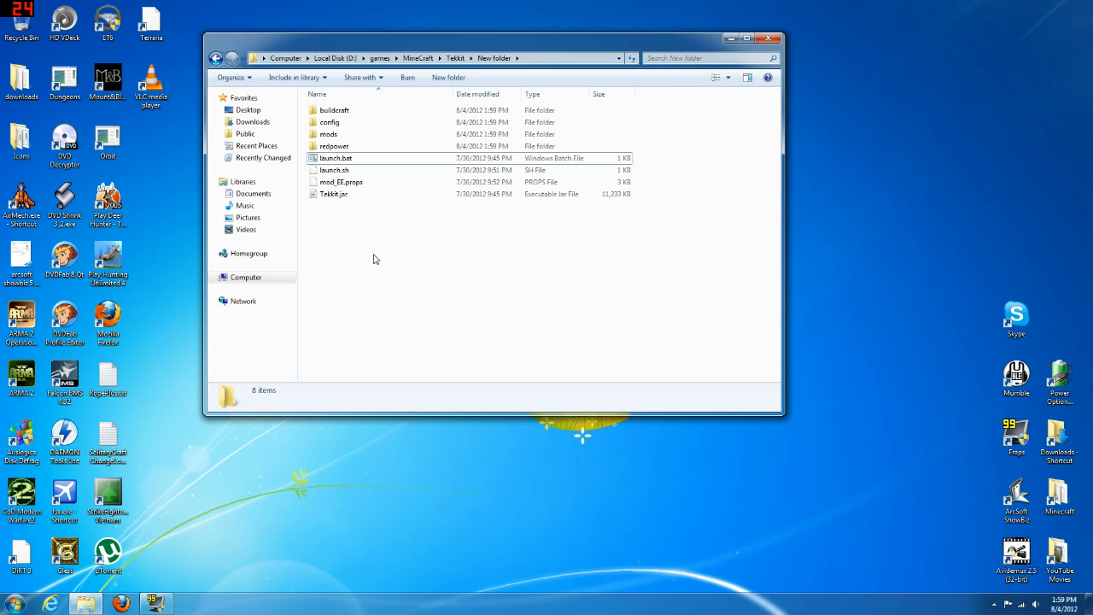
- Open launch.bat in Notepad via its Edit command and move the window aside
{"action": "left_click", "coordinate": [314, 160]}
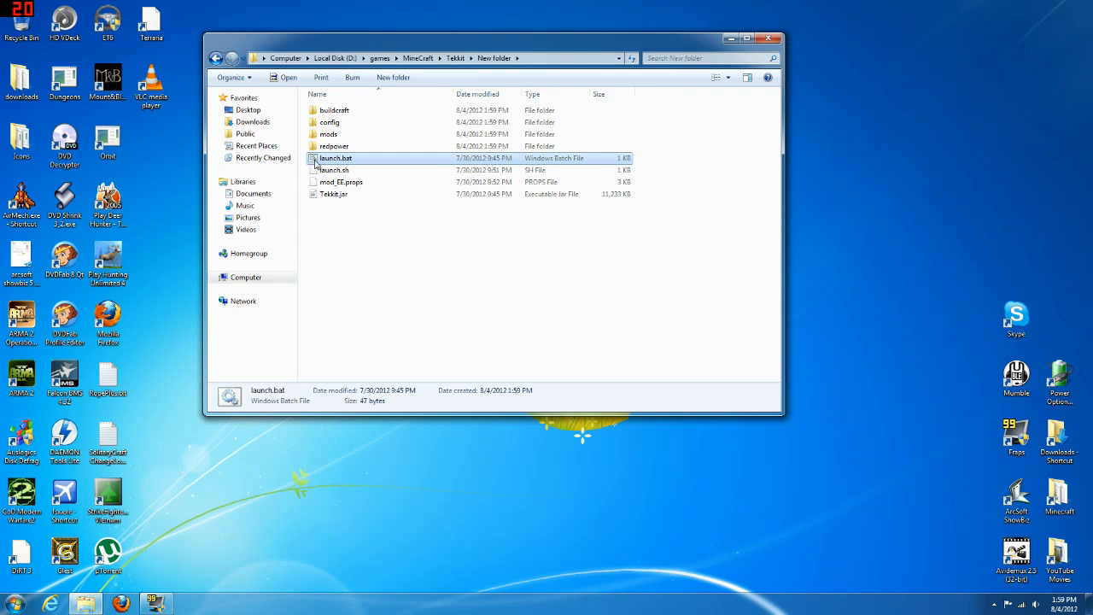
{"action": "left_click", "coordinate": [371, 223]}
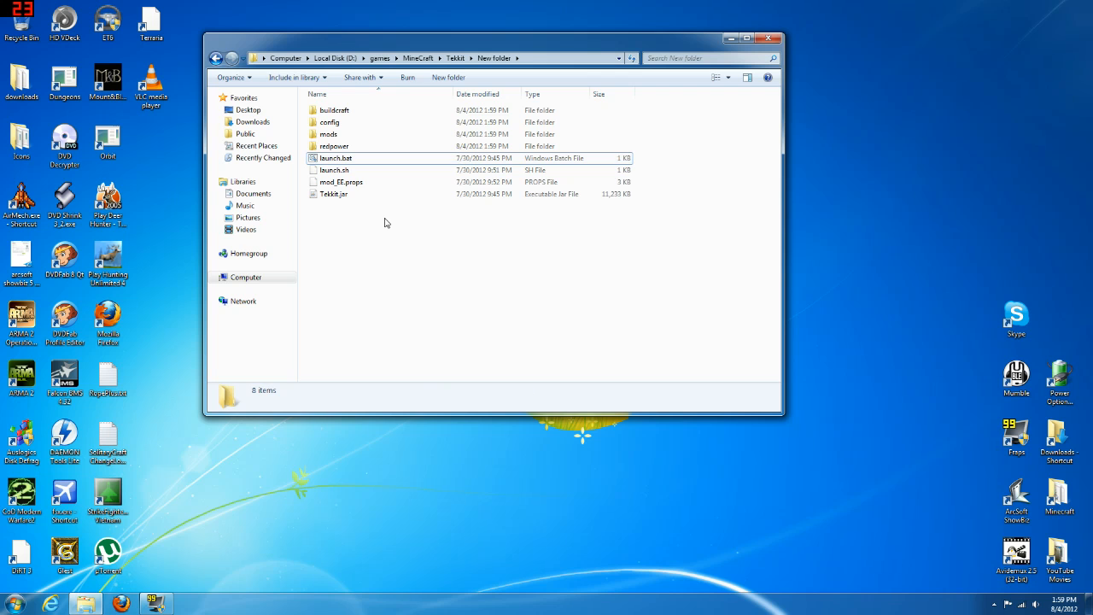
{"action": "right_click", "coordinate": [344, 160]}
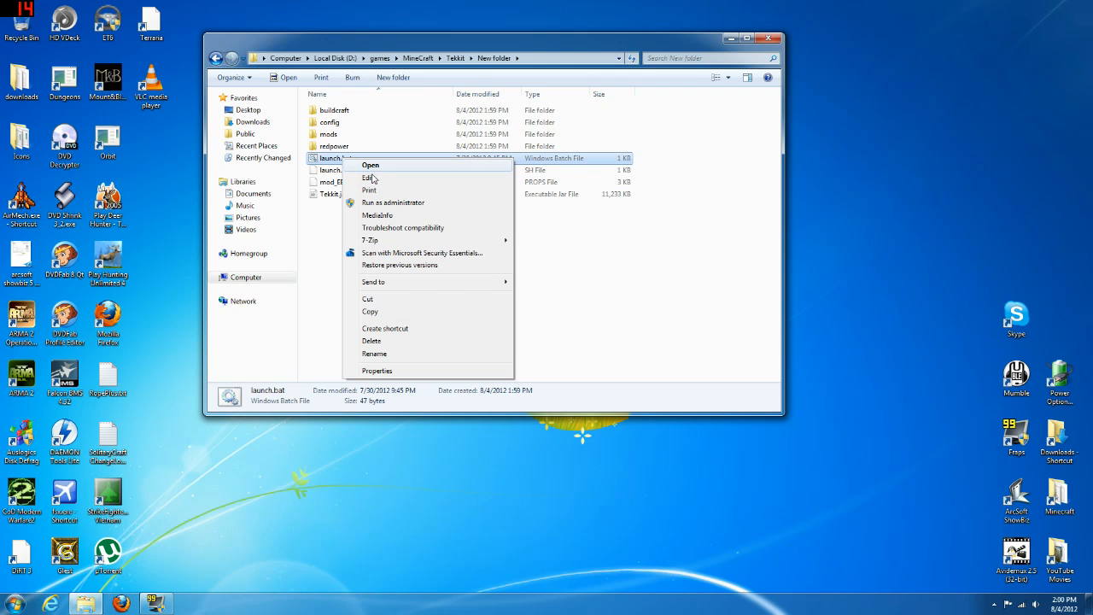
{"action": "left_click", "coordinate": [371, 179]}
{"action": "left_click_drag", "start_coordinate": [251, 85], "coordinate": [284, 254]}
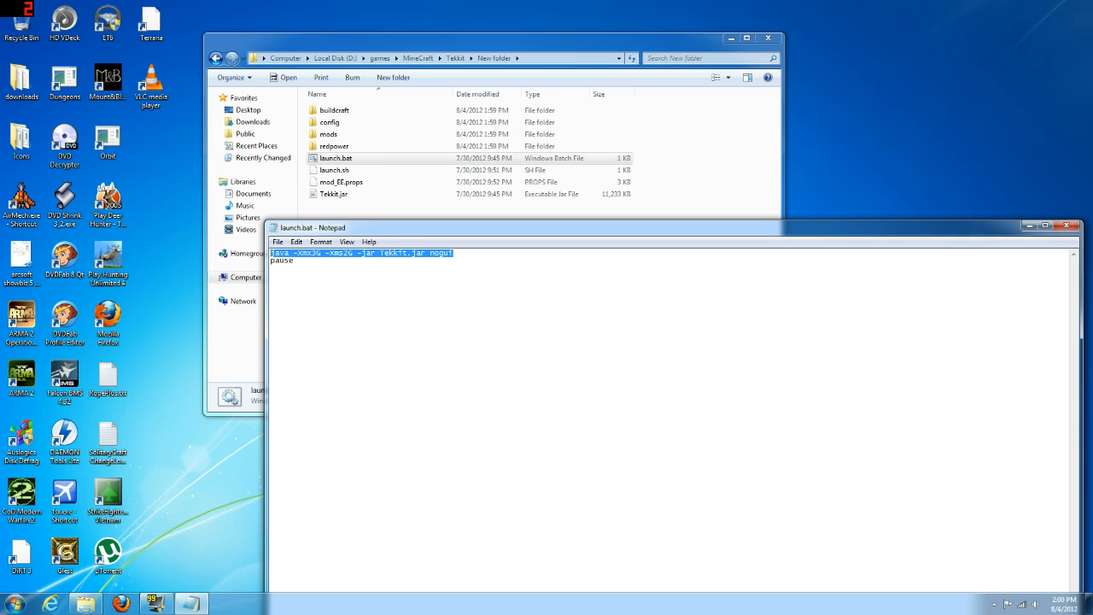
- Duplicate the java launch line and change the copy's memory values to -Xmx1024M -Xms1024M
{"action": "left_click", "coordinate": [315, 252]}
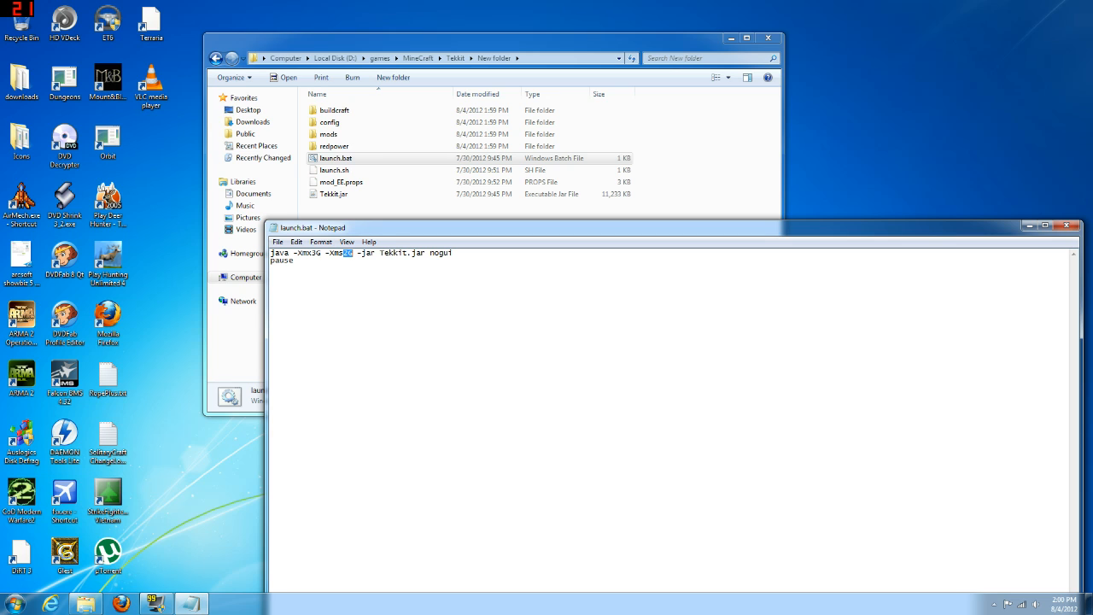
{"action": "left_click_drag", "start_coordinate": [454, 253], "coordinate": [271, 254]}
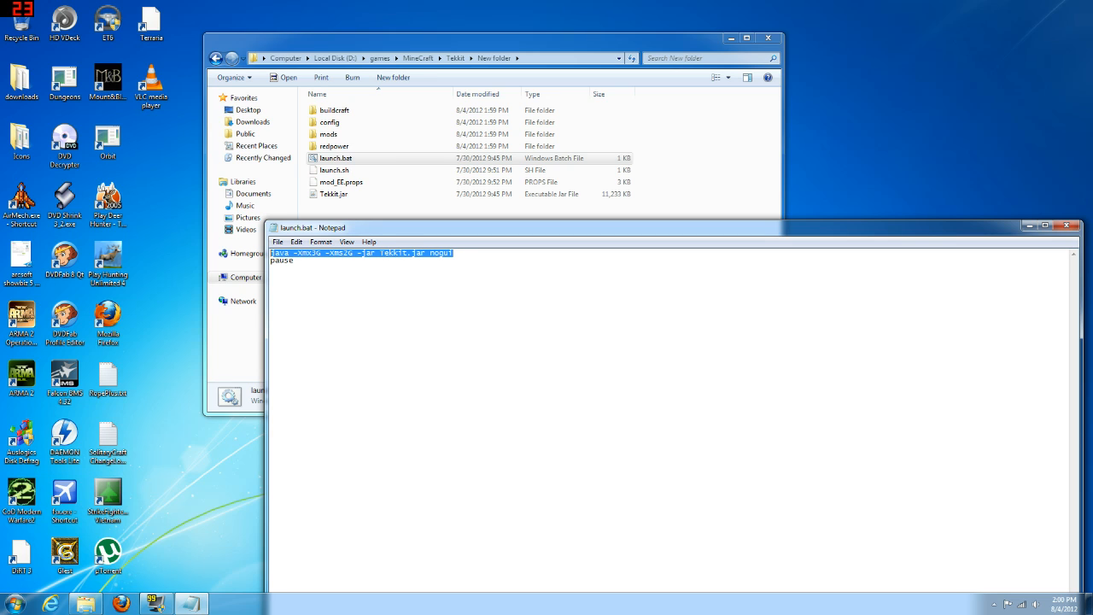
{"action": "key", "text": "ctrl+c"}
{"action": "key", "text": "End"}
{"action": "key", "text": "Return"}
{"action": "key", "text": "ctrl+v"}
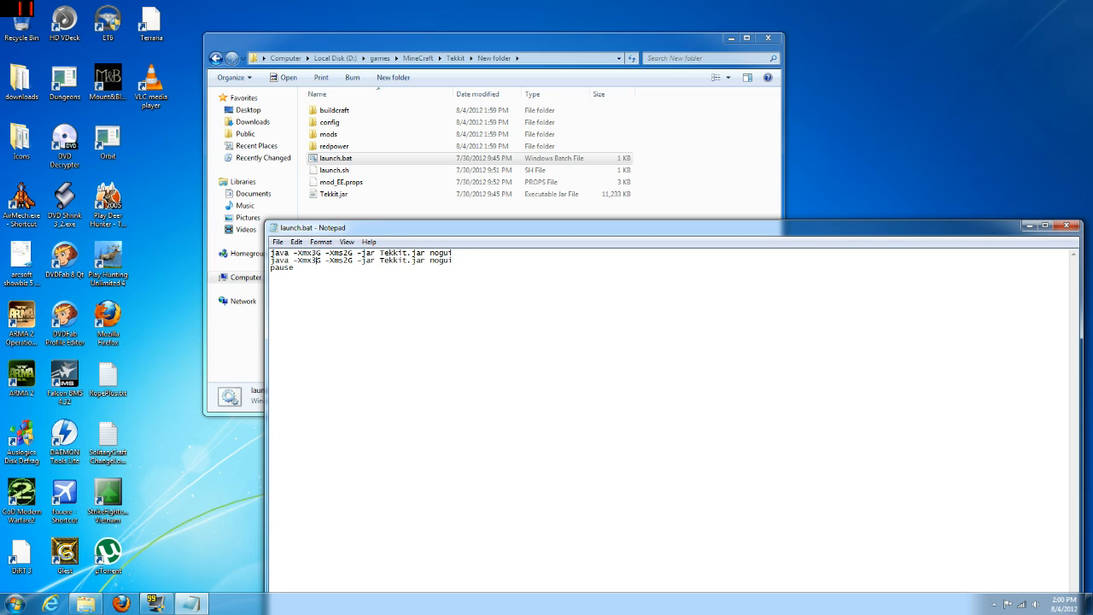
{"action": "key", "text": "Delete"}
{"action": "type", "text": "1"}
{"action": "key", "text": "BackSpace"}
{"action": "type", "text": "024M -Xms1"}
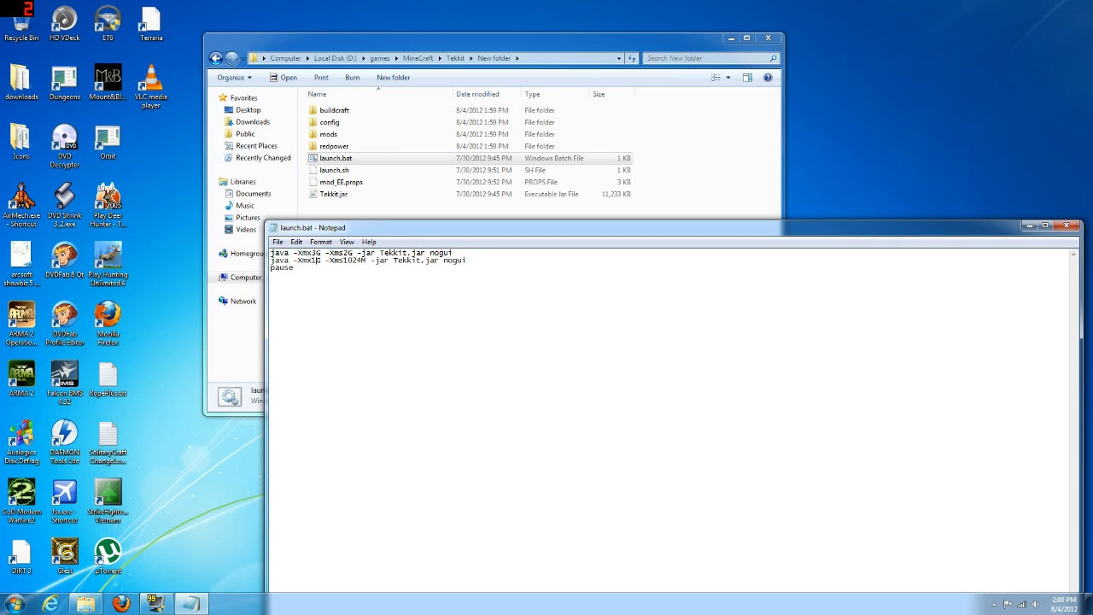
{"action": "type", "text": "024"}
{"action": "key", "text": "Delete"}
{"action": "type", "text": "M"}
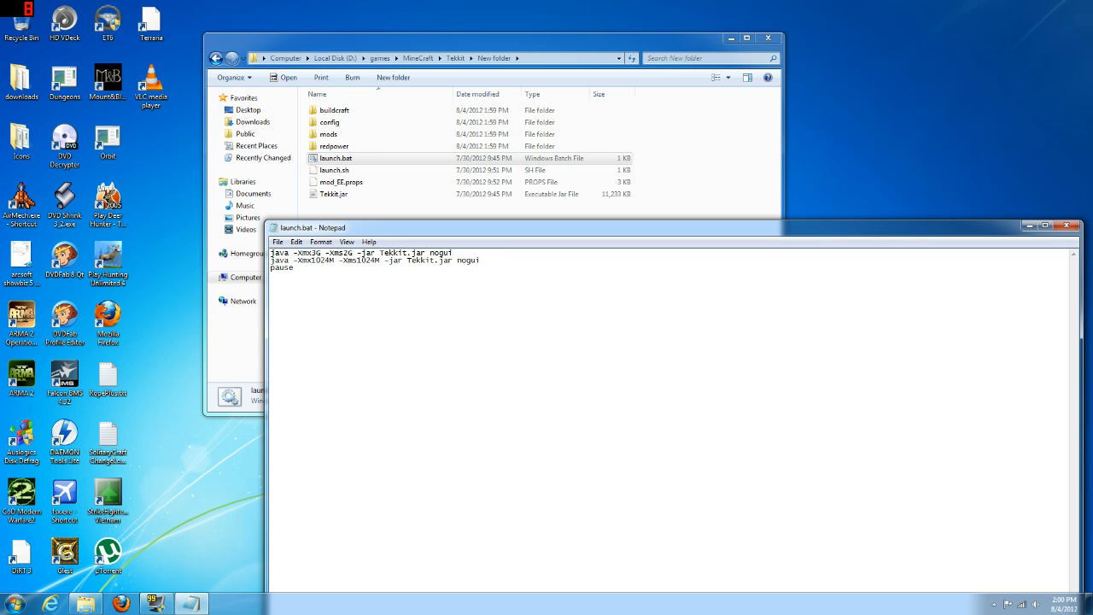
- Delete the edited 1024M line, save launch.bat, and close Notepad
{"action": "left_click_drag", "start_coordinate": [454, 252], "coordinate": [271, 253]}
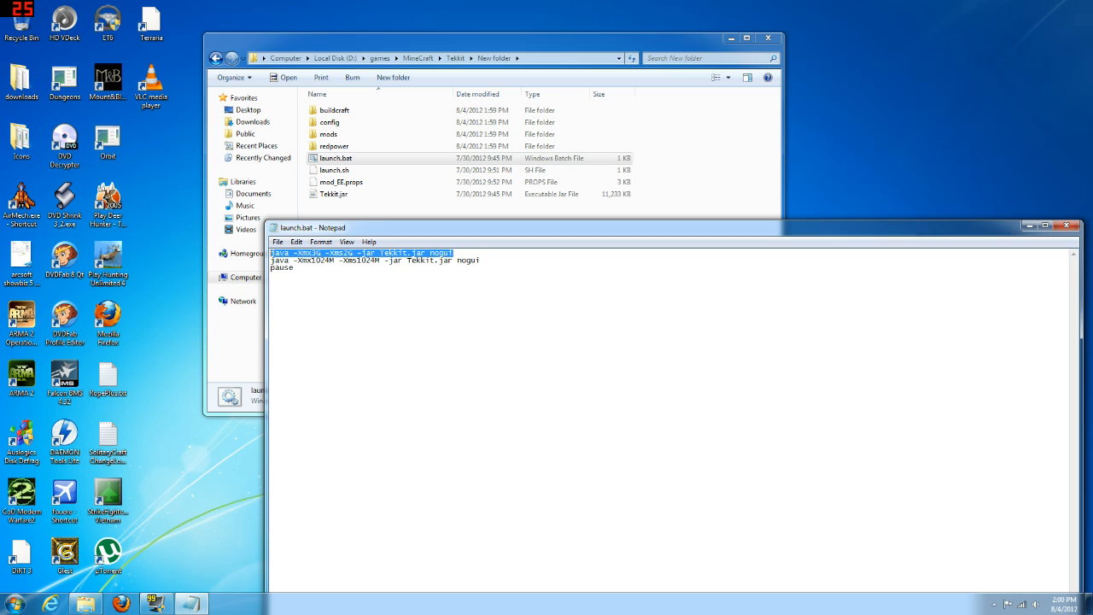
{"action": "left_click_drag", "start_coordinate": [480, 260], "coordinate": [271, 259]}
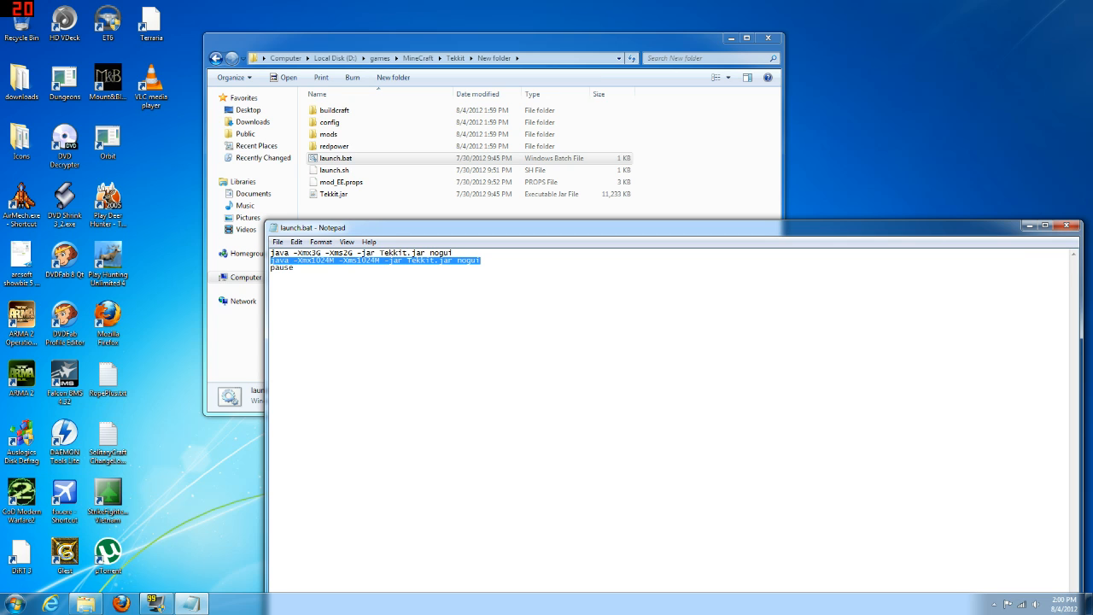
{"action": "key", "text": "BackSpace"}
{"action": "key", "text": "BackSpace"}
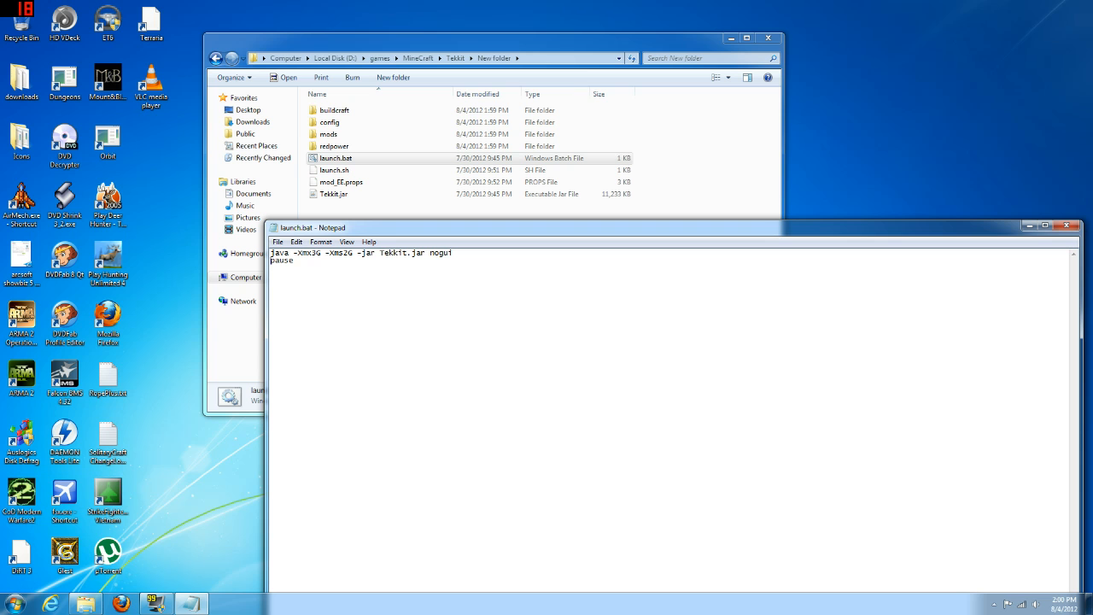
{"action": "left_click", "coordinate": [278, 242]}
{"action": "left_click", "coordinate": [287, 280]}
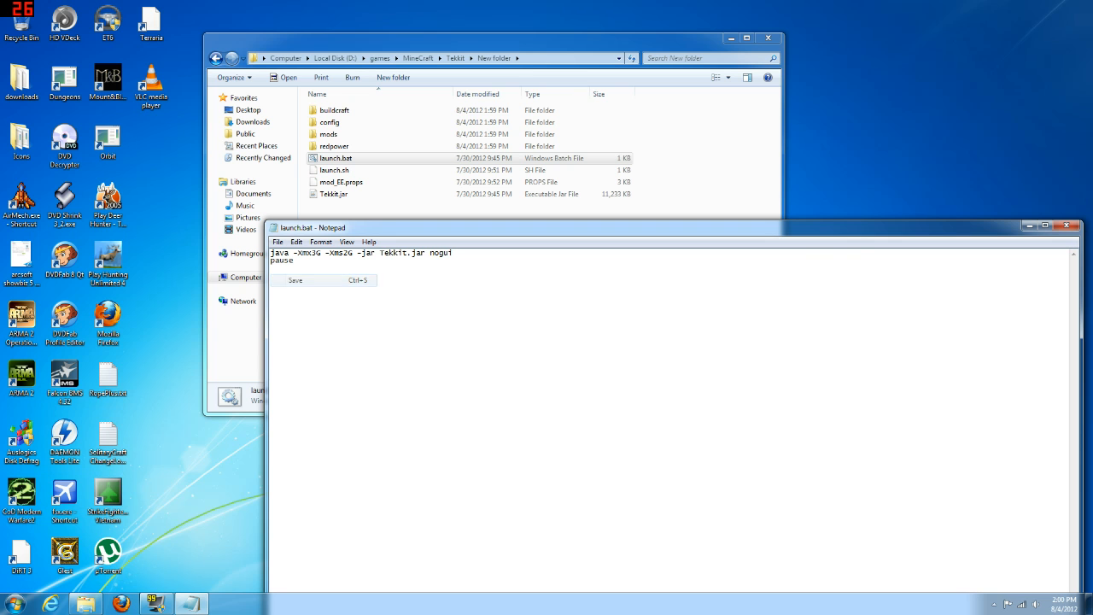
{"action": "left_click_drag", "start_coordinate": [866, 233], "coordinate": [690, 245]}
{"action": "left_click", "coordinate": [901, 236]}
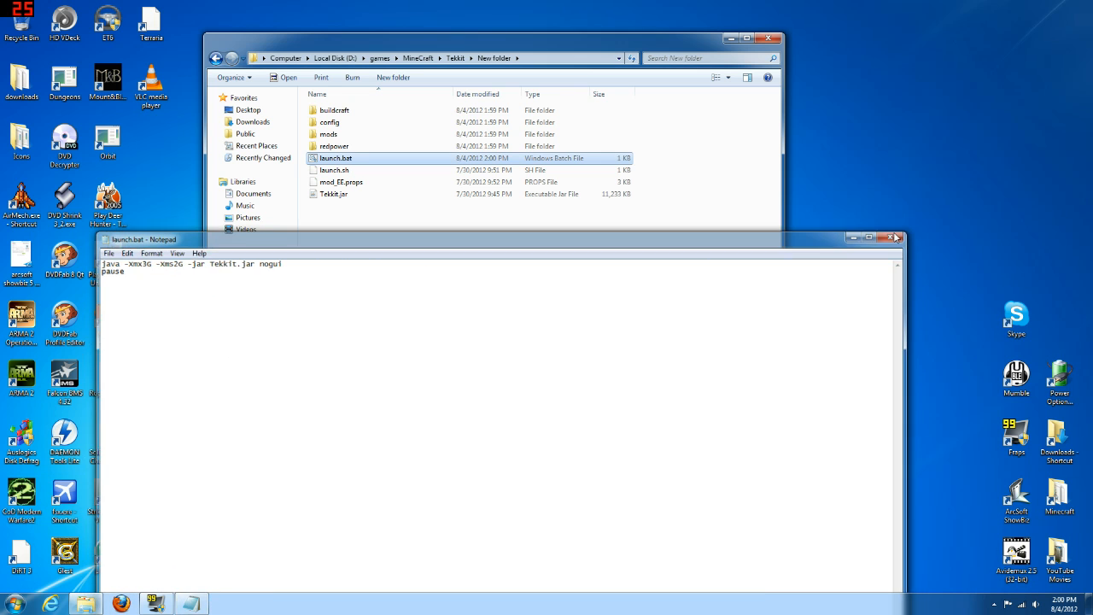
- Run launch.bat to start the Tekkit server, then stop it and close the console
{"action": "double_click", "coordinate": [338, 162]}
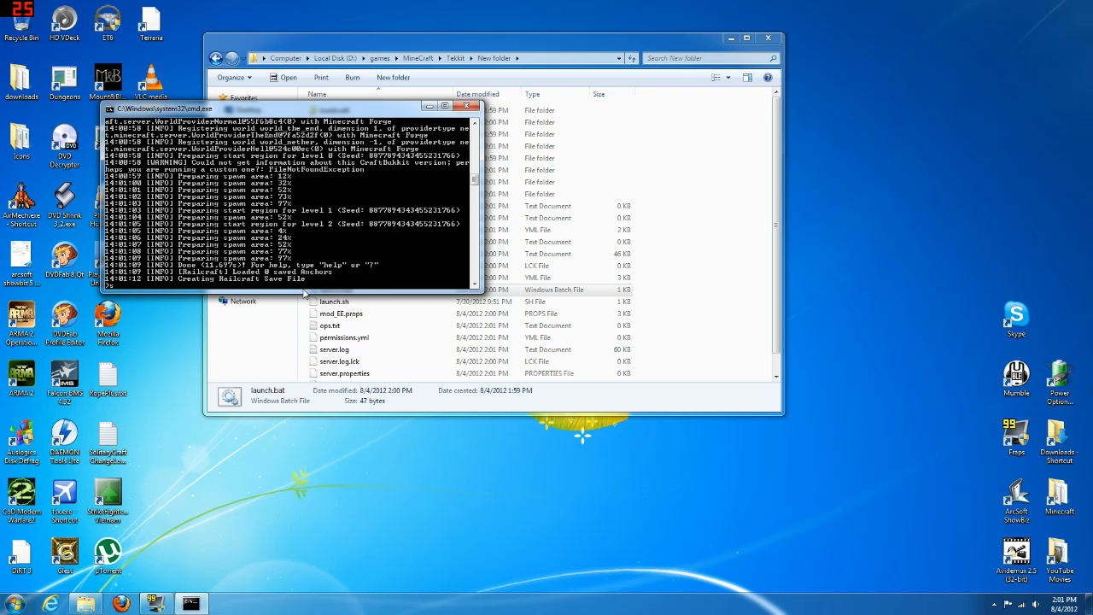
{"action": "key", "text": "Return"}
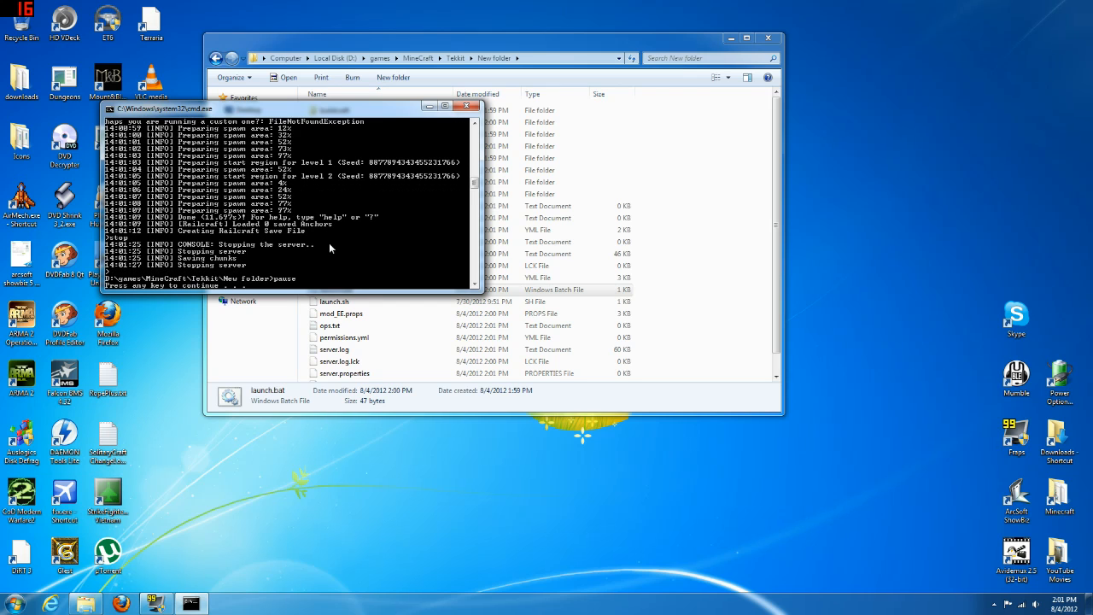
{"action": "key", "text": "Return"}
{"action": "left_click", "coordinate": [408, 289]}
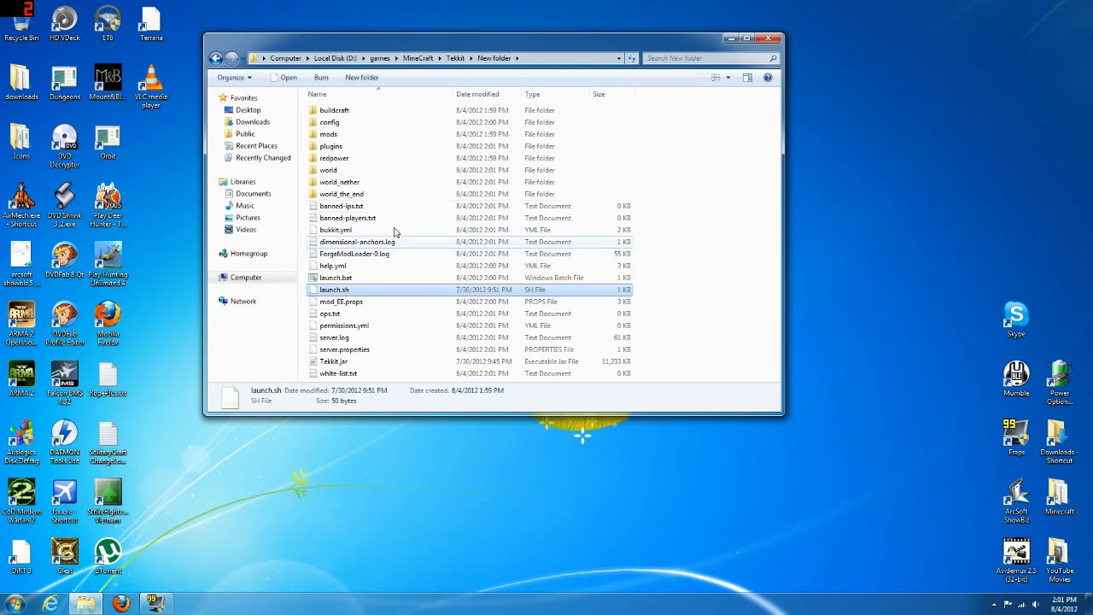
- Look inside the plugins, mods and config folders, then open the context menu for server.properties
{"action": "double_click", "coordinate": [348, 146]}
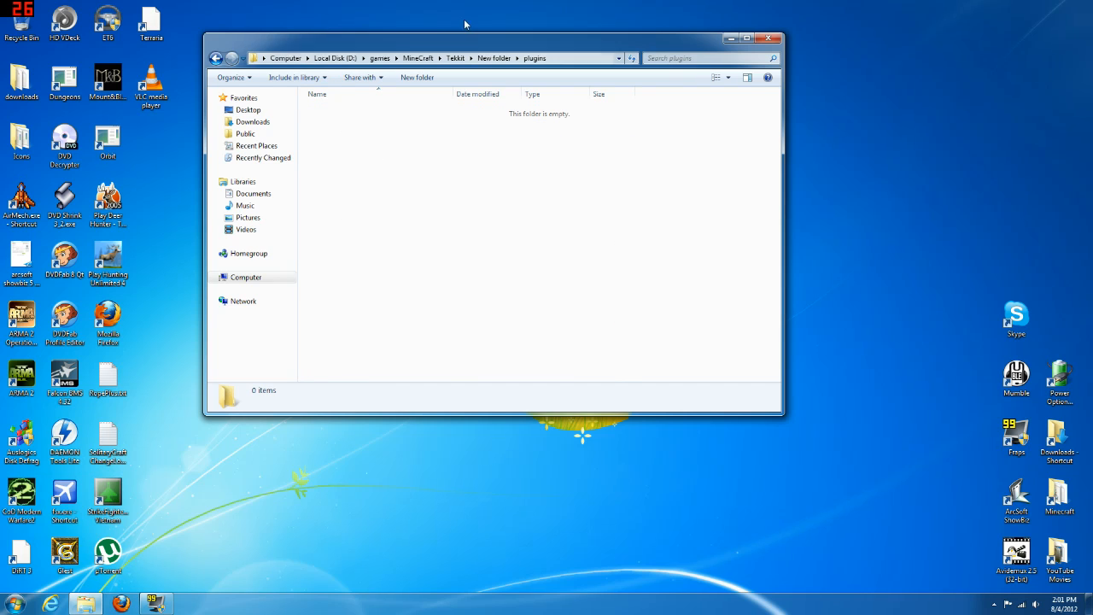
{"action": "left_click", "coordinate": [494, 58]}
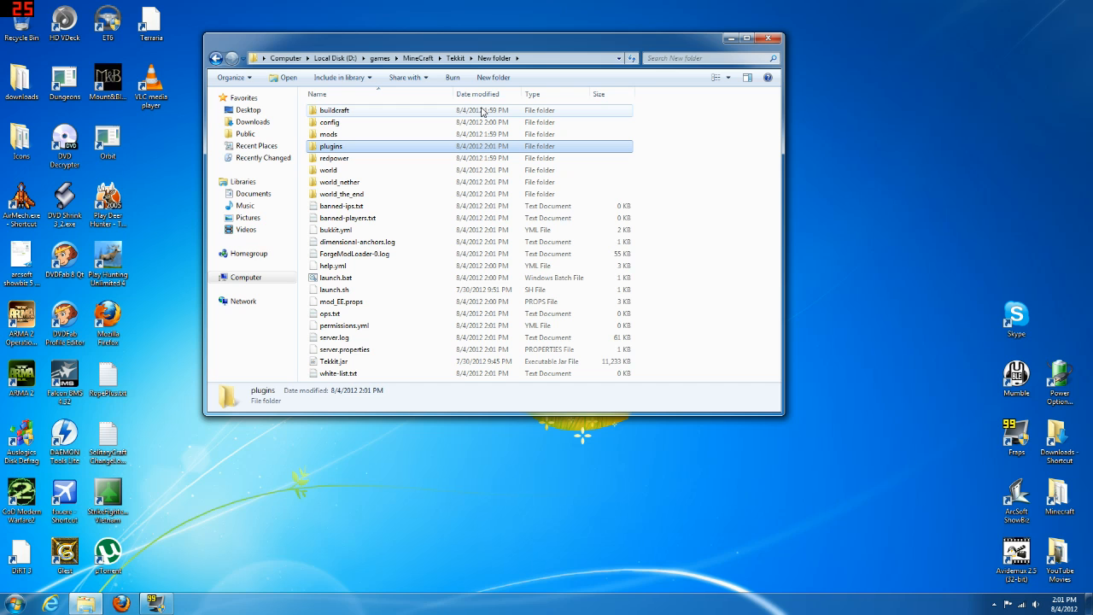
{"action": "double_click", "coordinate": [338, 134]}
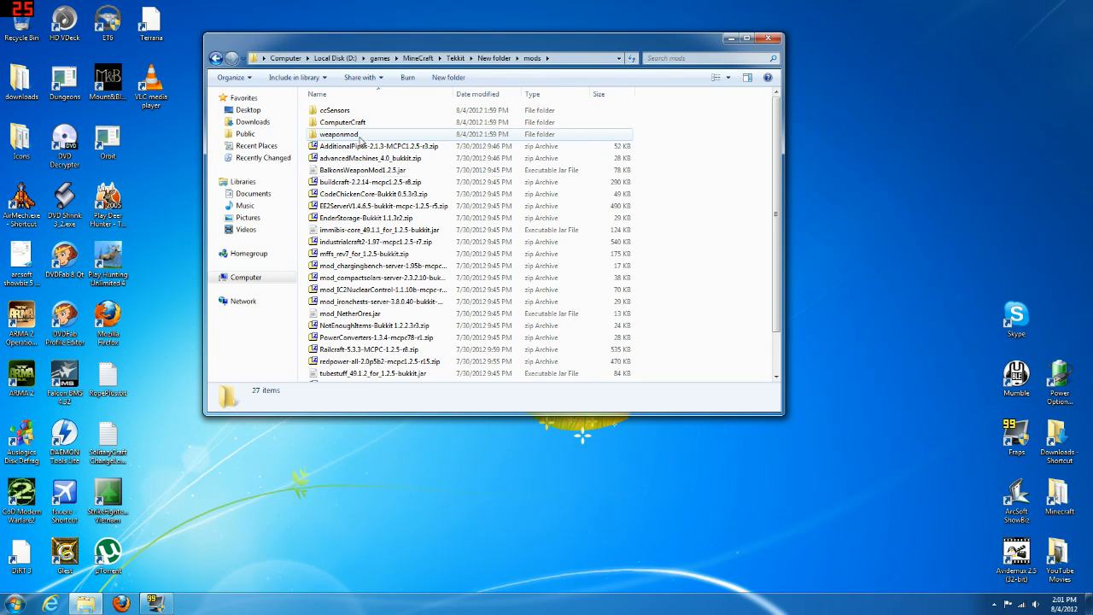
{"action": "left_click", "coordinate": [495, 58]}
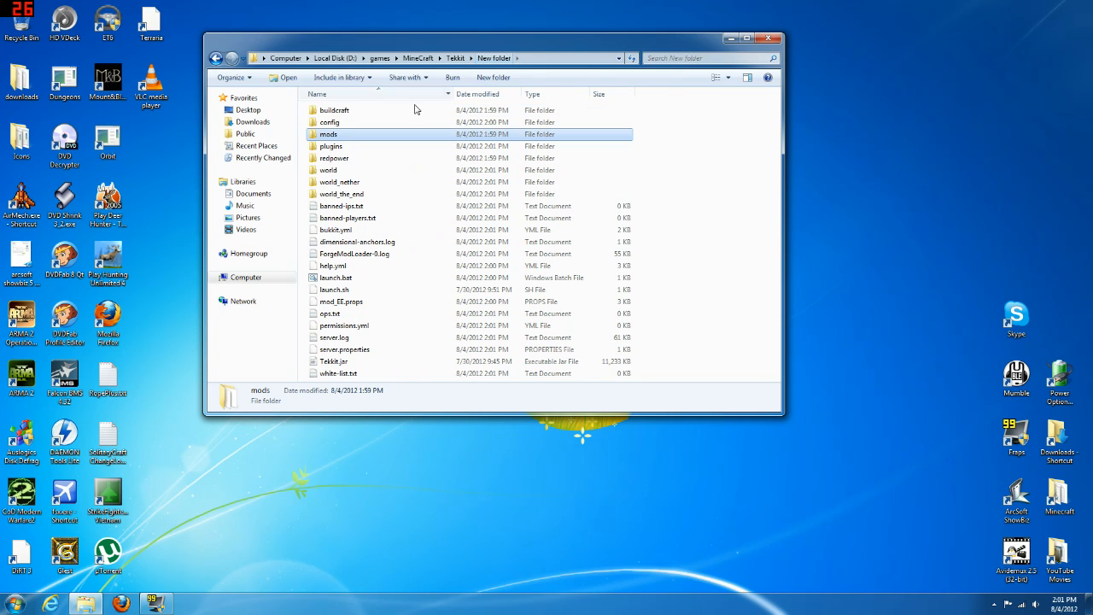
{"action": "double_click", "coordinate": [358, 124]}
{"action": "left_click", "coordinate": [494, 58]}
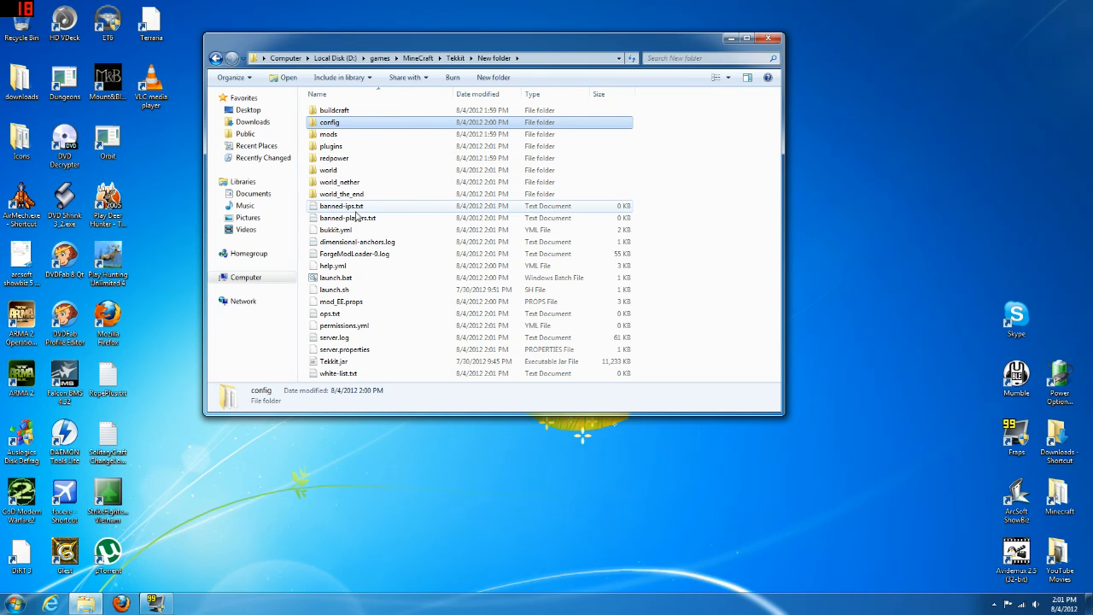
{"action": "left_click", "coordinate": [342, 352]}
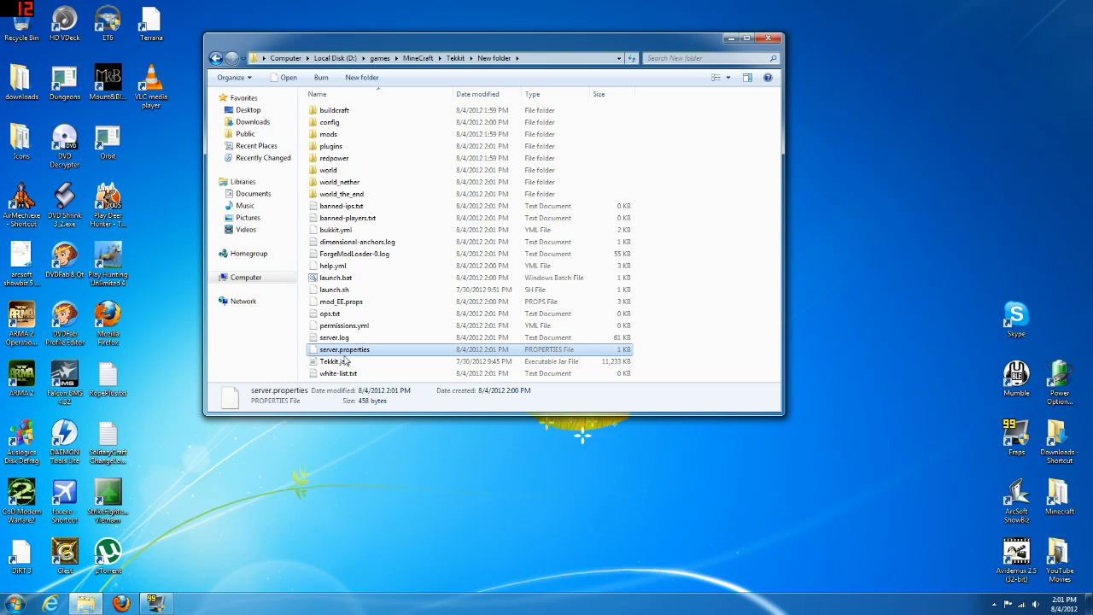
{"action": "right_click", "coordinate": [350, 352]}
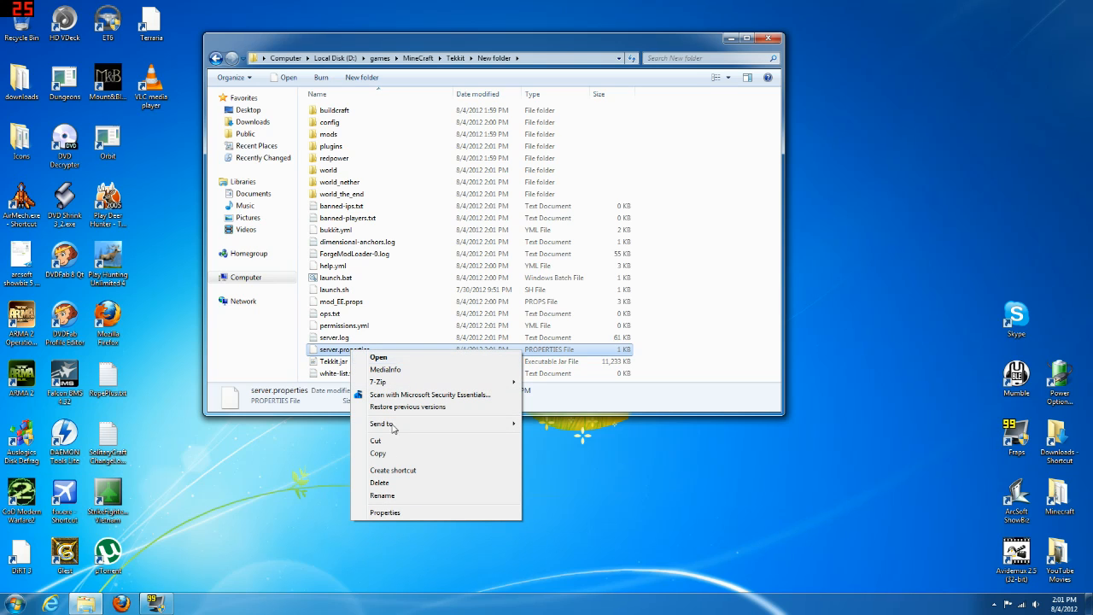
- Open server.properties in WordPad, choosing it from the Open with program list
{"action": "left_click", "coordinate": [379, 357]}
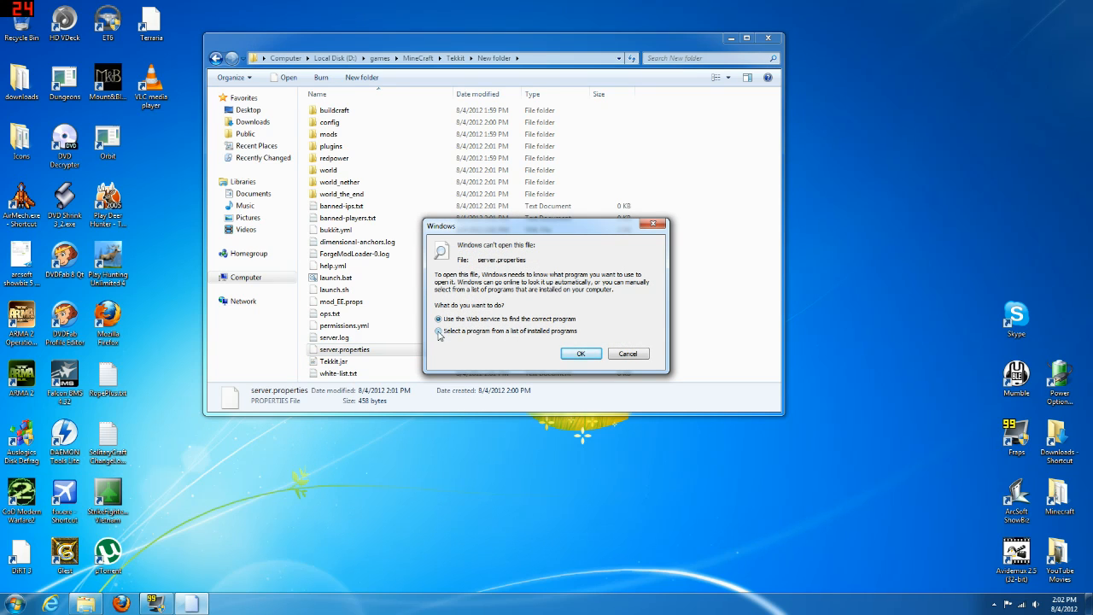
{"action": "left_click", "coordinate": [574, 353]}
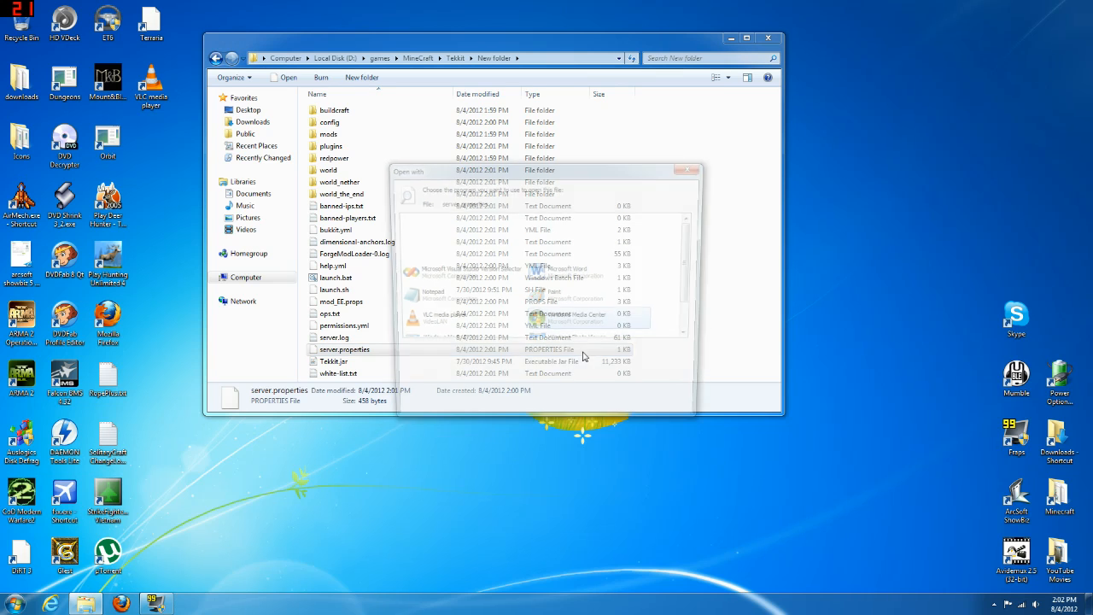
{"action": "left_click_drag", "start_coordinate": [698, 270], "coordinate": [698, 297]}
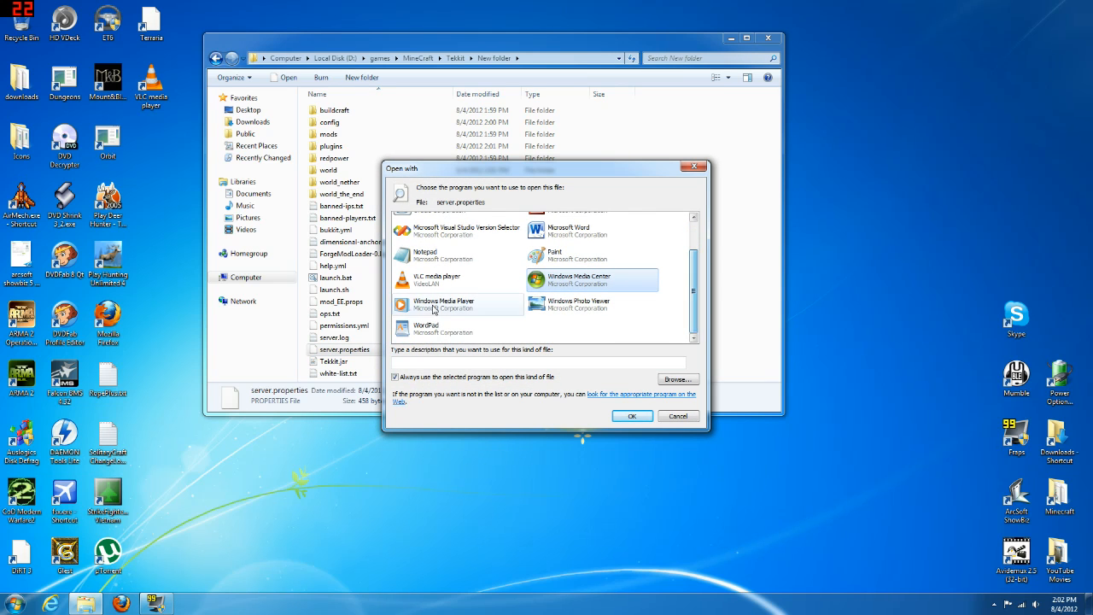
{"action": "left_click", "coordinate": [420, 331]}
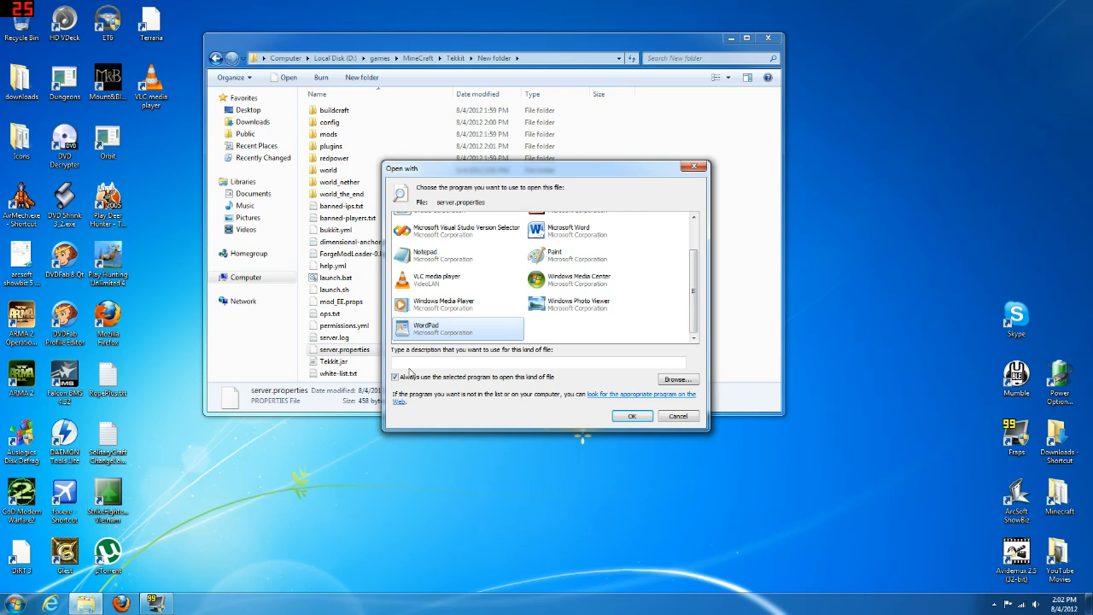
{"action": "left_click", "coordinate": [628, 415]}
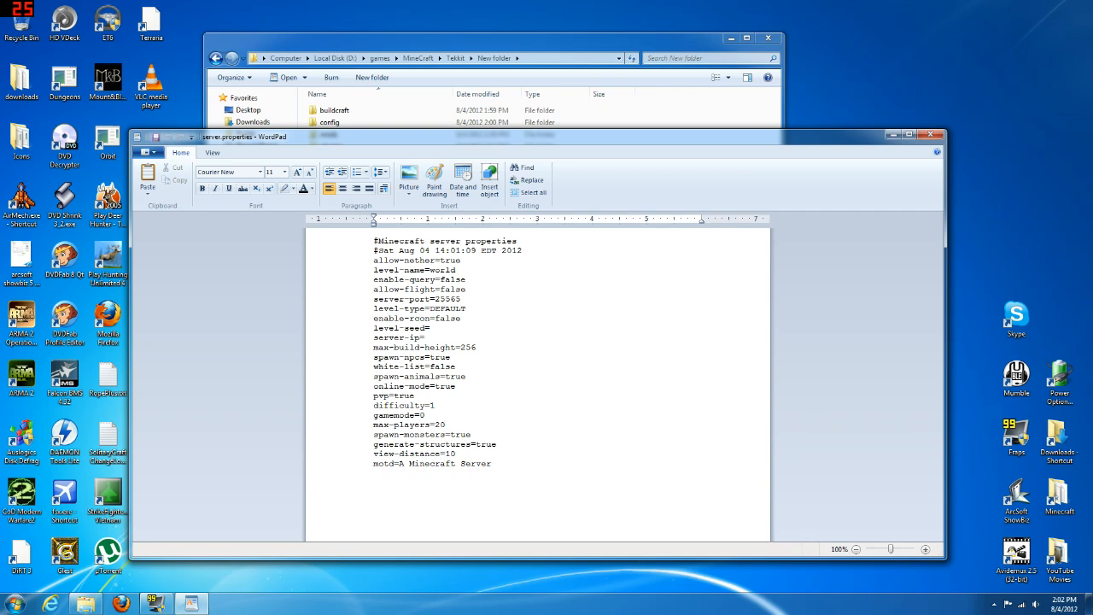
- Delete the world, world_nether and world_the_end folders and change level-name to Tekkit_Server
{"action": "double_click", "coordinate": [456, 270]}
{"action": "left_click_drag", "start_coordinate": [545, 255], "coordinate": [550, 309]}
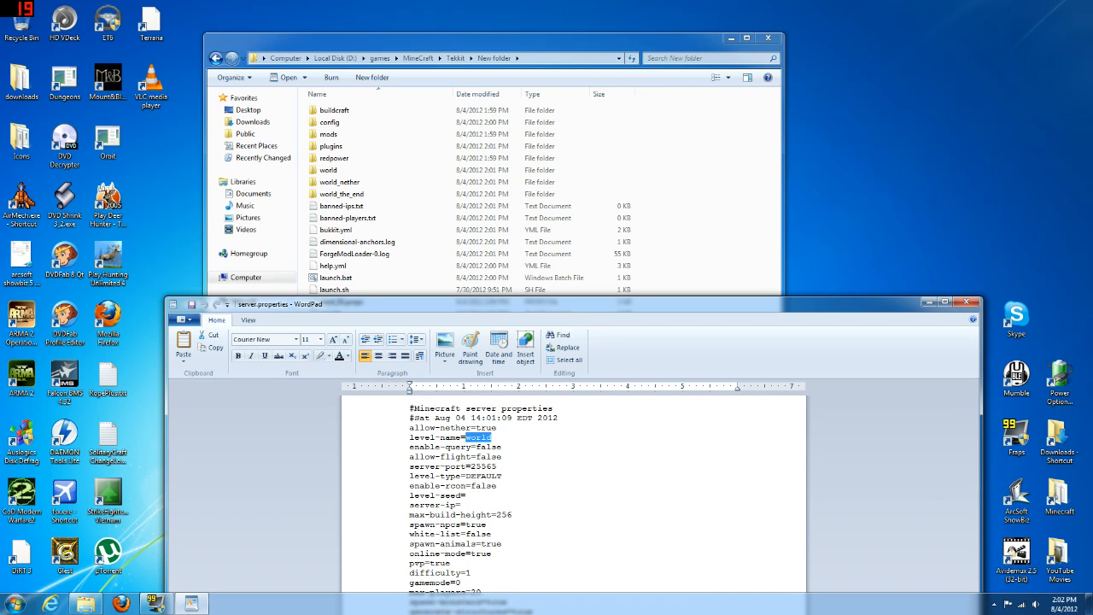
{"action": "left_click", "coordinate": [410, 46]}
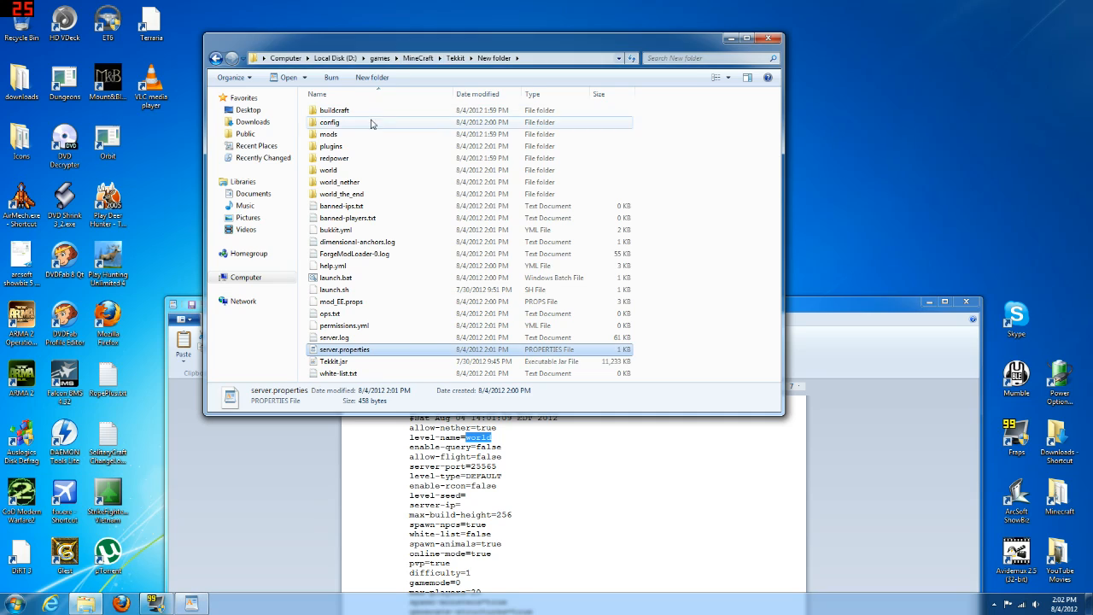
{"action": "left_click", "coordinate": [343, 170]}
{"action": "left_click", "coordinate": [350, 182], "text": "ctrl"}
{"action": "left_click", "coordinate": [363, 194], "text": "ctrl"}
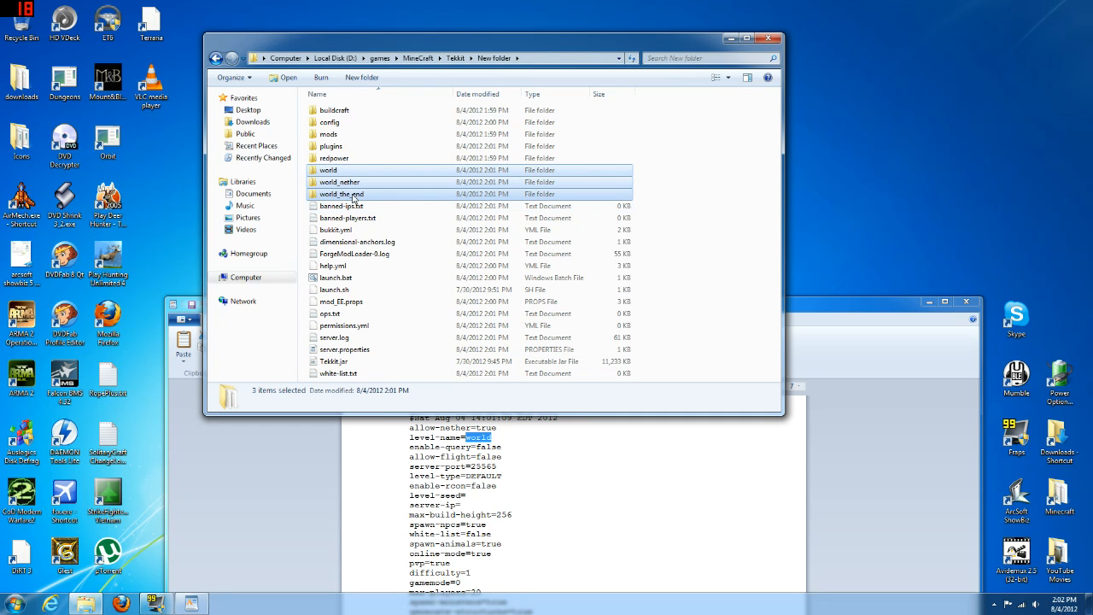
{"action": "key", "text": "Delete"}
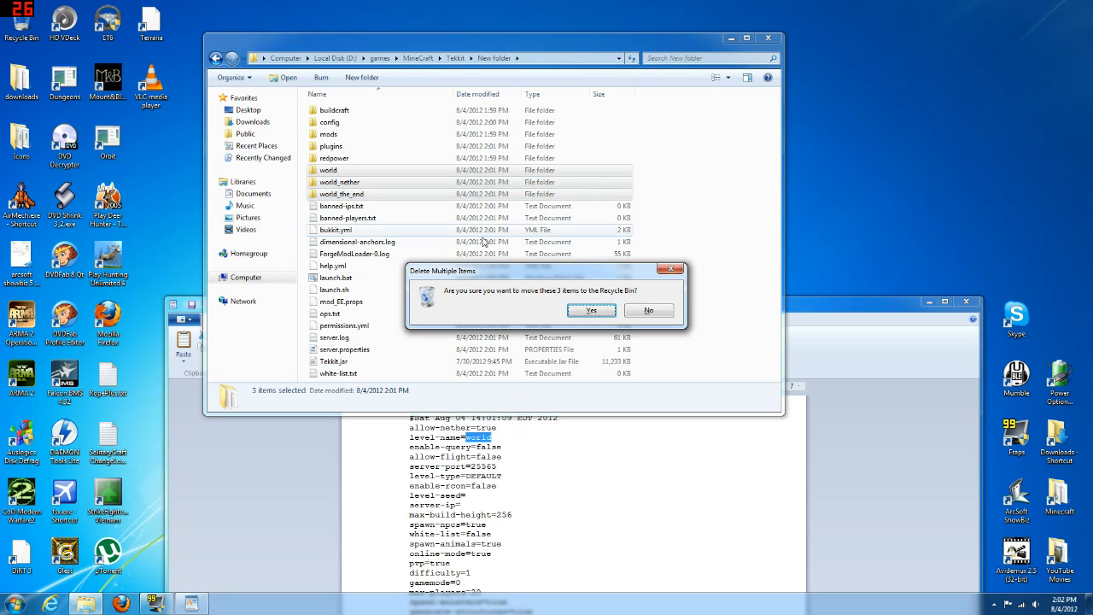
{"action": "left_click", "coordinate": [593, 313]}
{"action": "left_click", "coordinate": [800, 312]}
{"action": "type", "text": "Tekkit"}
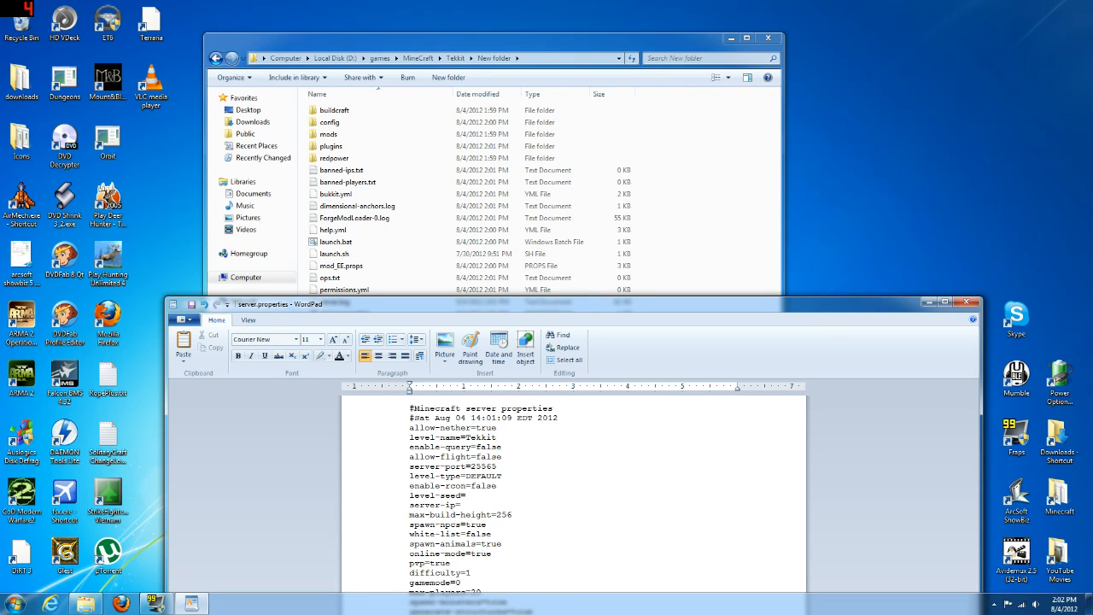
{"action": "type", "text": "_Server"}
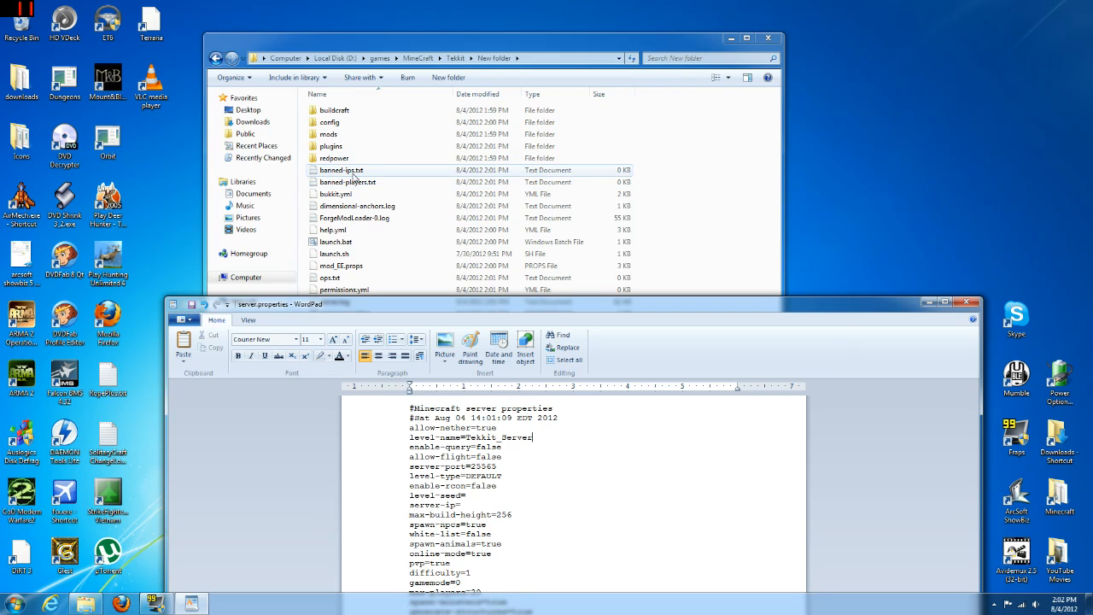
- Set allow-flight to true and pvp to false in server.properties
{"action": "left_click_drag", "start_coordinate": [483, 304], "coordinate": [461, 135]}
{"action": "double_click", "coordinate": [466, 288]}
{"action": "type", "text": "true"}
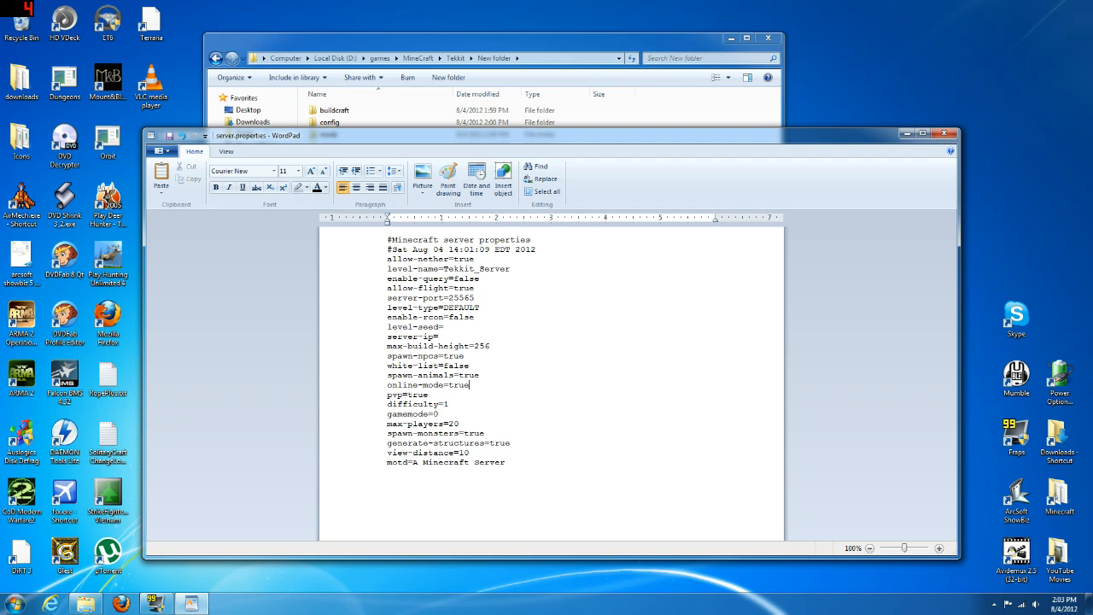
{"action": "key", "text": "BackSpace"}
{"action": "key", "text": "BackSpace"}
{"action": "key", "text": "BackSpace"}
{"action": "key", "text": "BackSpace"}
{"action": "type", "text": "false"}
- Change max-players from 20 to 5 and close WordPad
{"action": "left_click", "coordinate": [459, 424]}
{"action": "key", "text": "BackSpace"}
{"action": "key", "text": "BackSpace"}
{"action": "type", "text": "5"}
{"action": "left_click", "coordinate": [946, 135]}
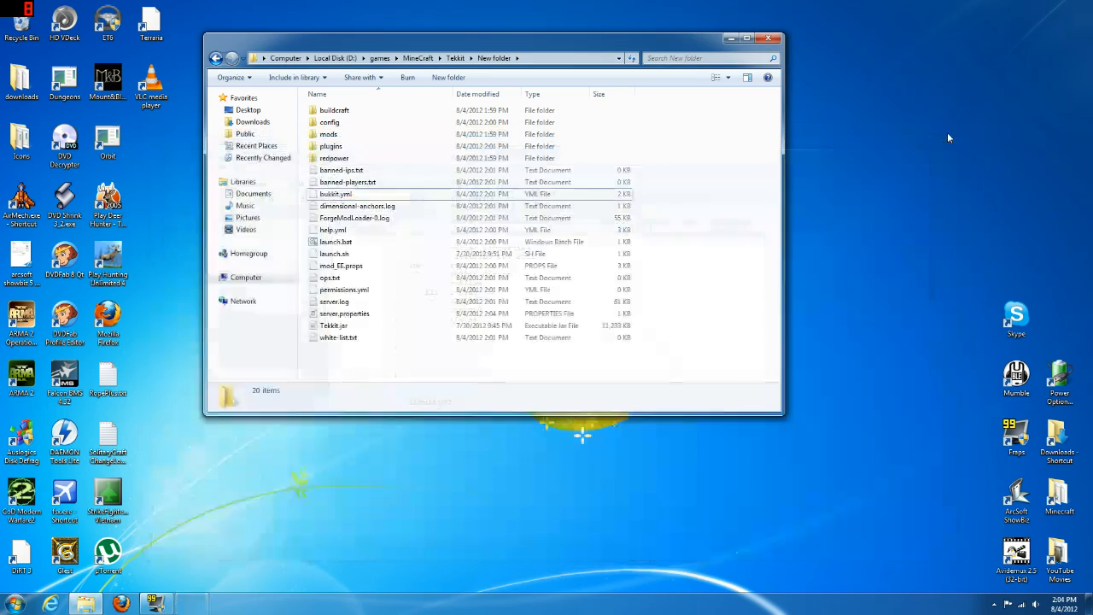
- Launch the server with launch.bat to generate the Tekkit_Server worlds, then stop it from the console
{"action": "double_click", "coordinate": [343, 246]}
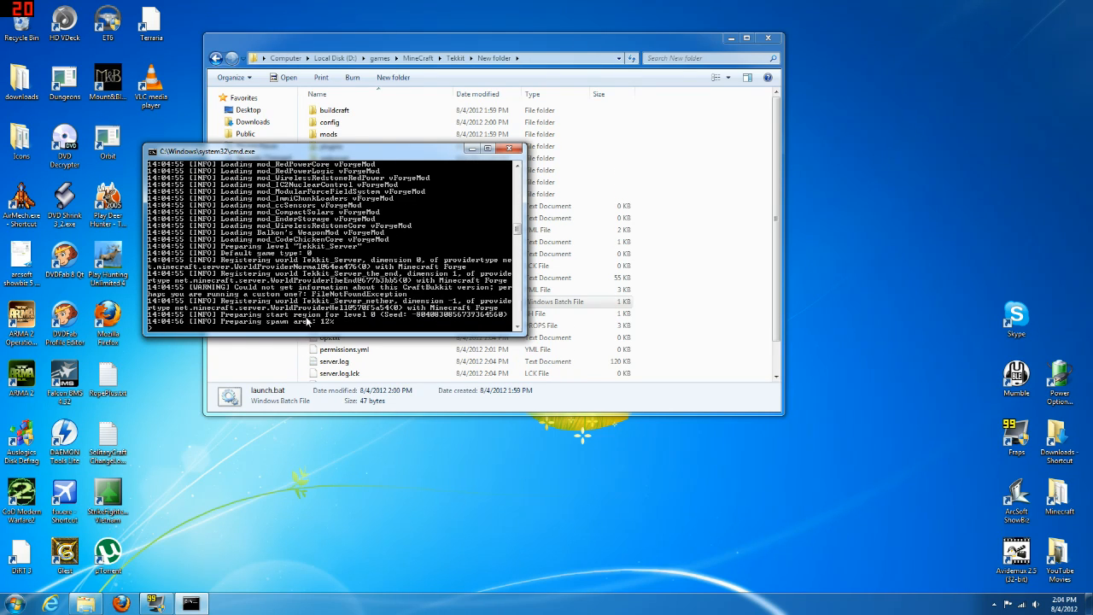
{"action": "left_click_drag", "start_coordinate": [366, 153], "coordinate": [399, 327]}
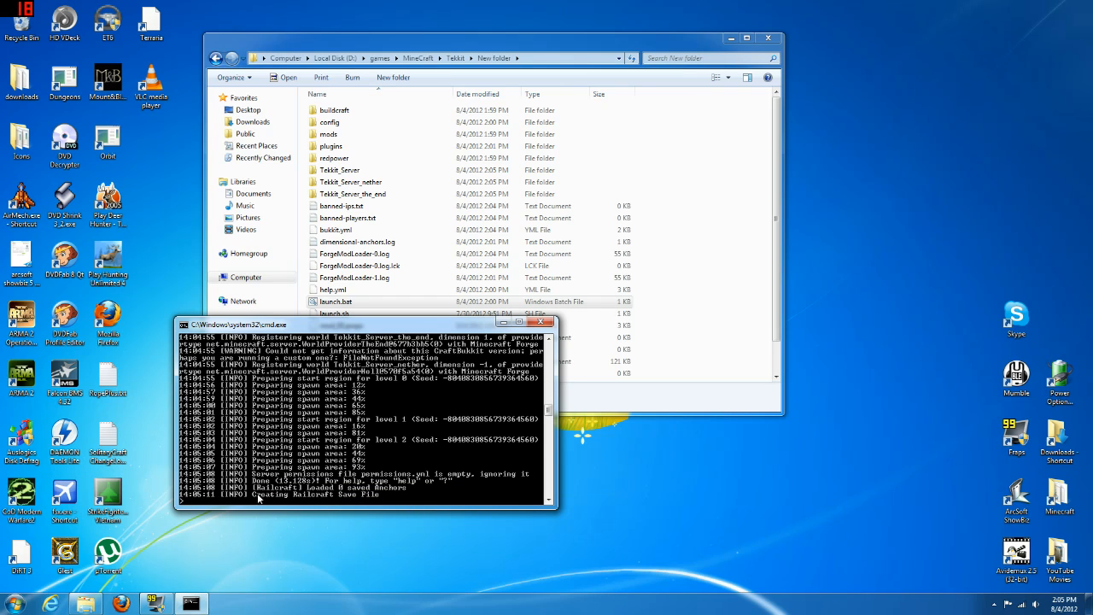
{"action": "type", "text": "op"}
{"action": "key", "text": "Return"}
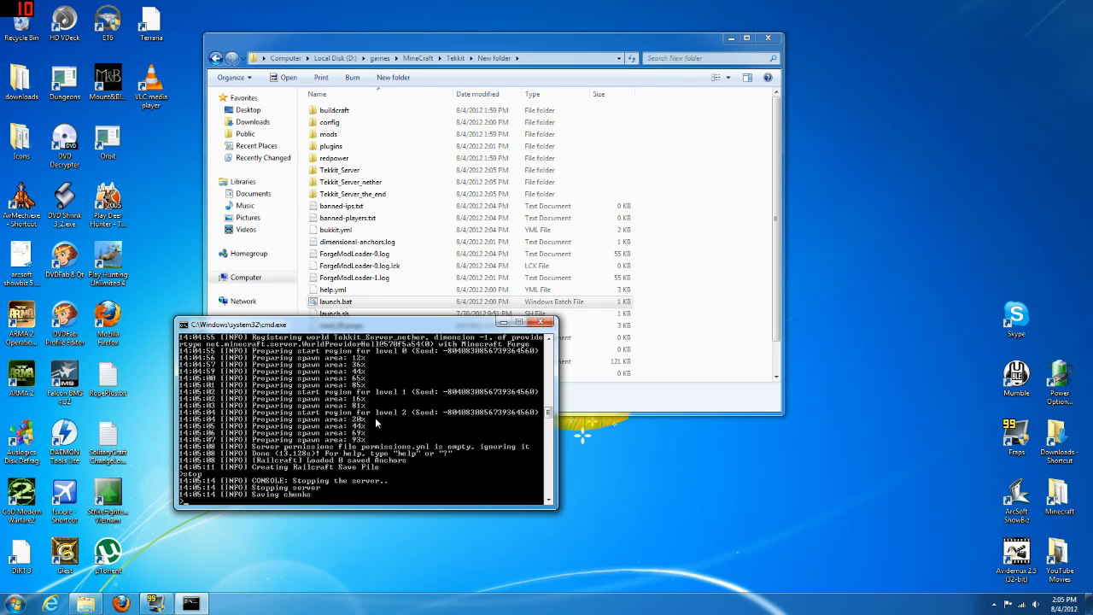
- Restart the server via launch.bat, move its console aside, and select TechnicLauncher.exe in the Tekkit folder
{"action": "double_click", "coordinate": [356, 290]}
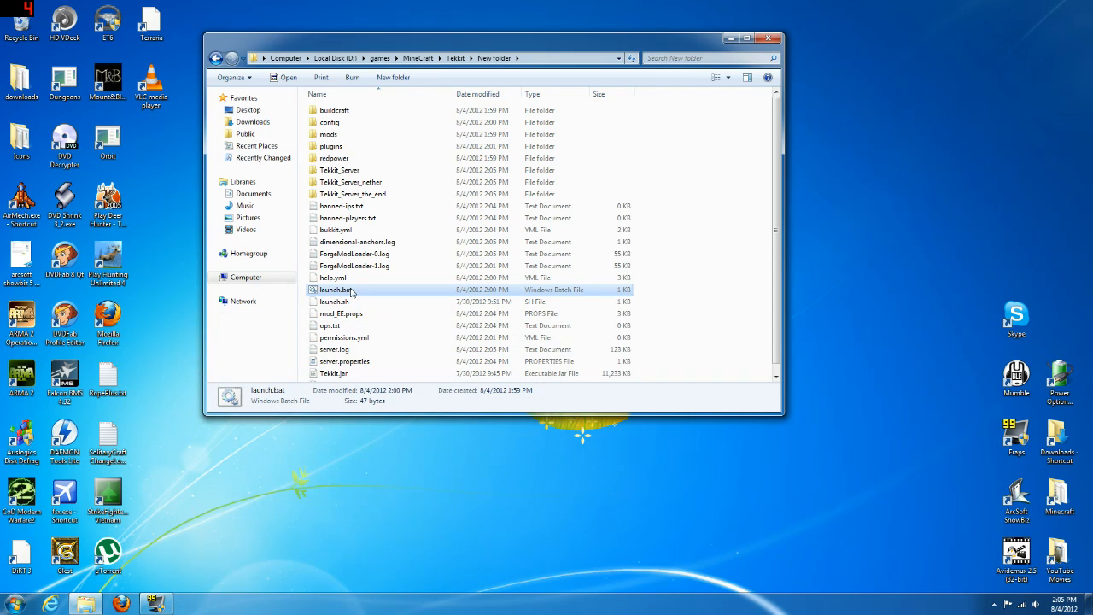
{"action": "left_click_drag", "start_coordinate": [282, 23], "coordinate": [496, 223]}
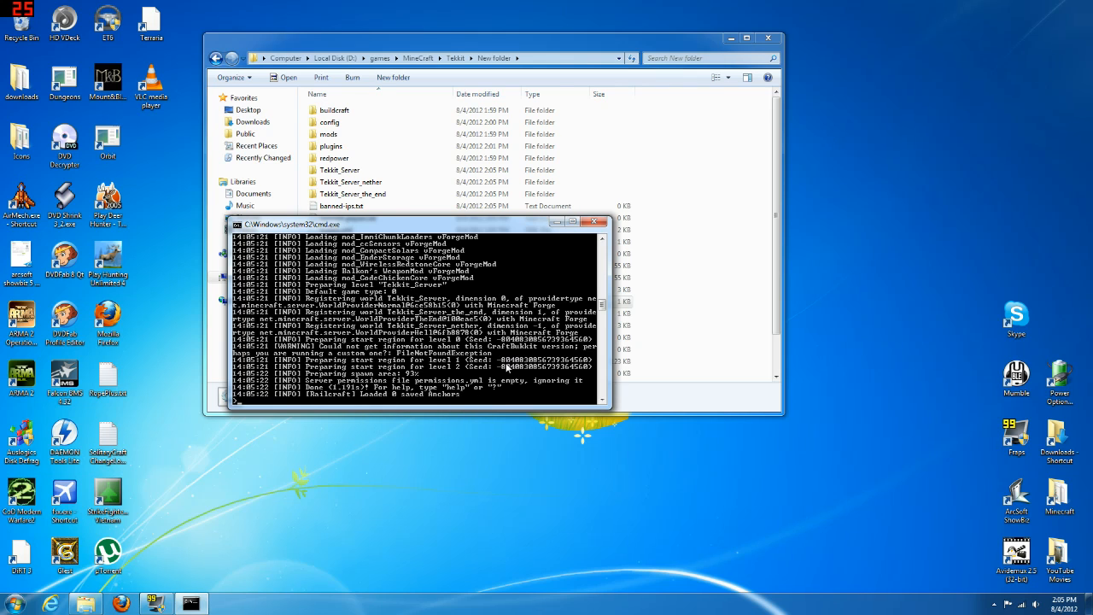
{"action": "left_click_drag", "start_coordinate": [469, 231], "coordinate": [934, 24]}
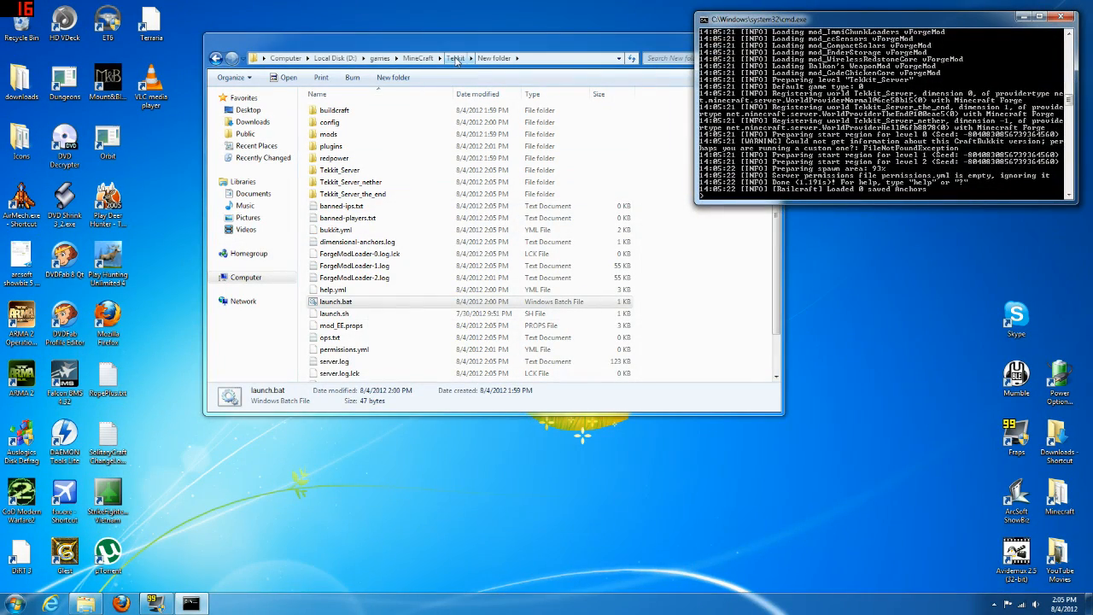
{"action": "left_click", "coordinate": [456, 60]}
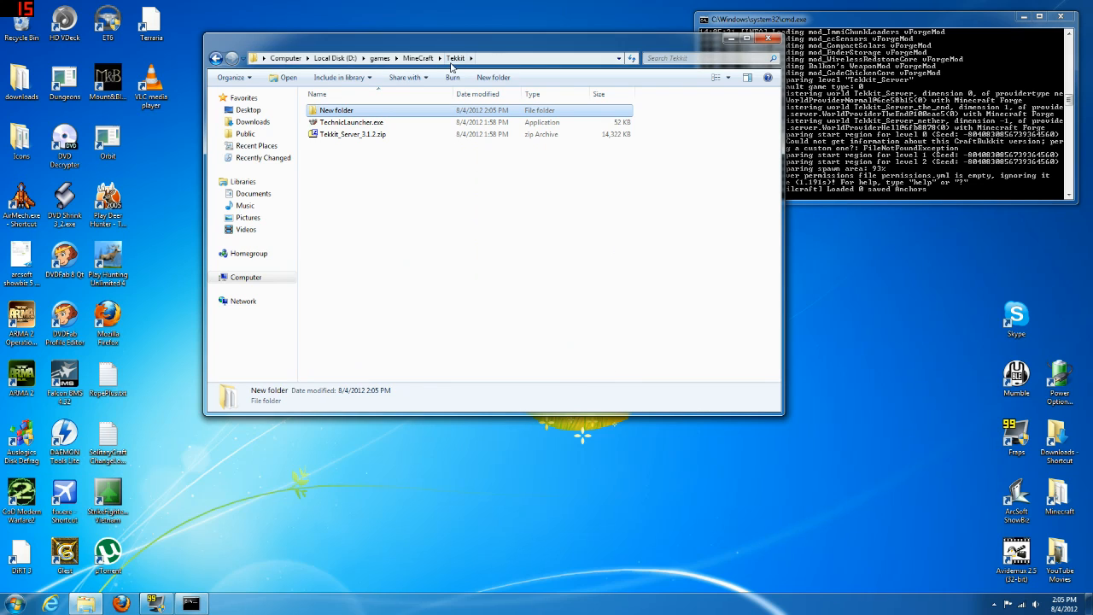
{"action": "left_click", "coordinate": [349, 124]}
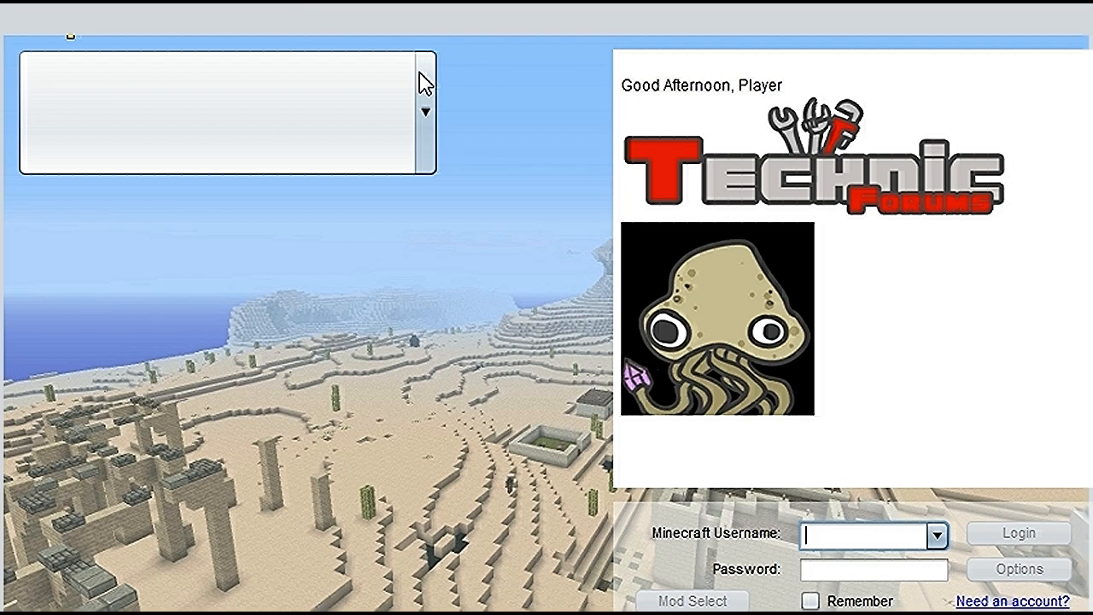
- Choose Tekkit from the launcher's mod-pack list
{"action": "left_click", "coordinate": [421, 99]}
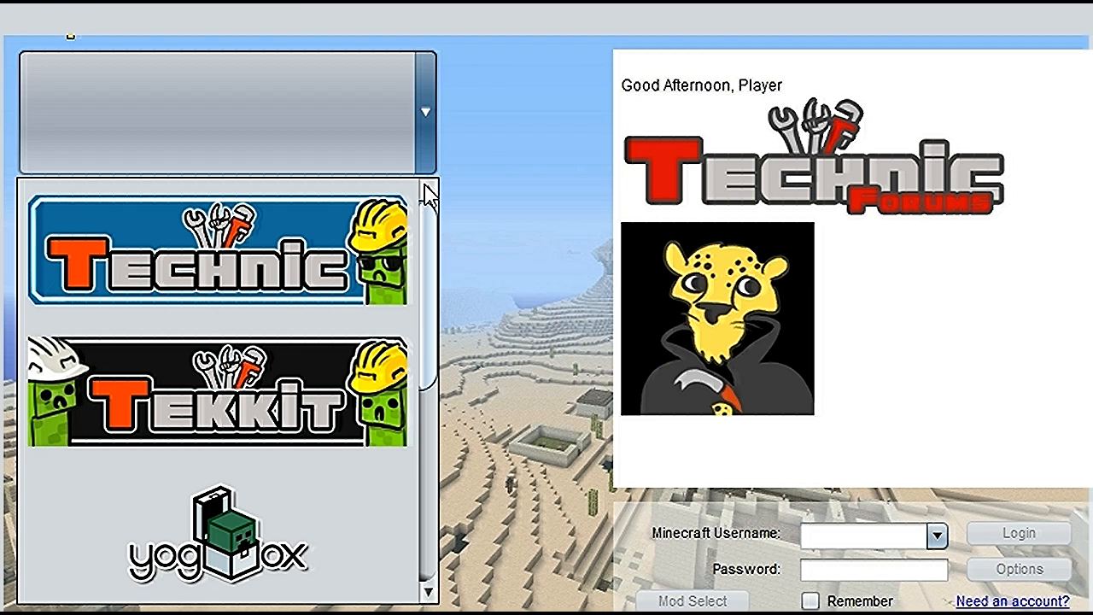
{"action": "scroll", "coordinate": [427, 222], "scroll_direction": "down", "scroll_amount": 2}
{"action": "scroll", "coordinate": [427, 229], "scroll_direction": "down", "scroll_amount": 1}
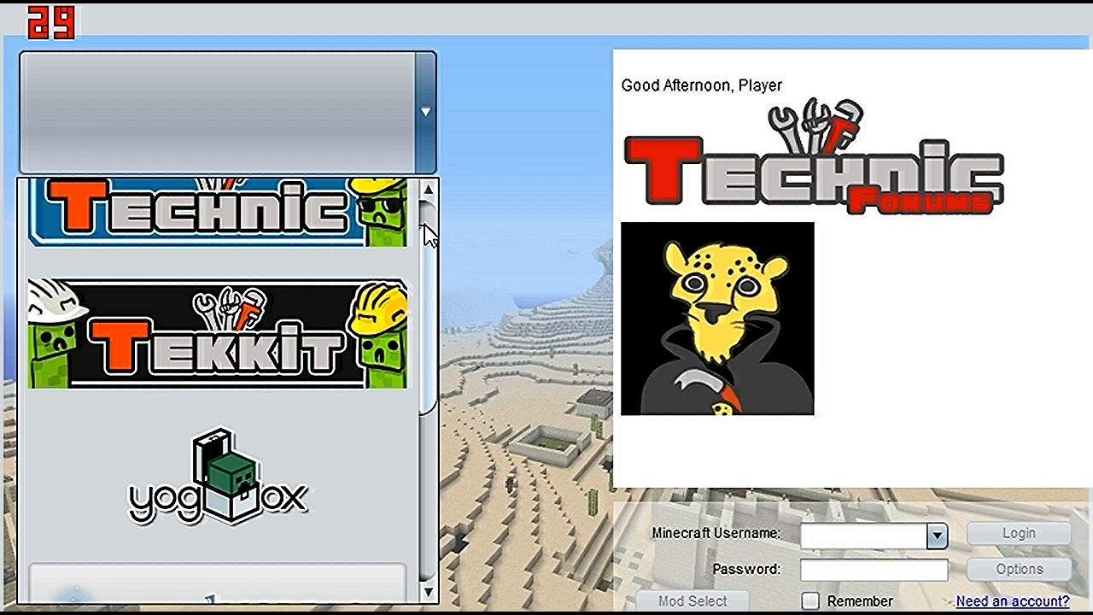
{"action": "left_click", "coordinate": [264, 305]}
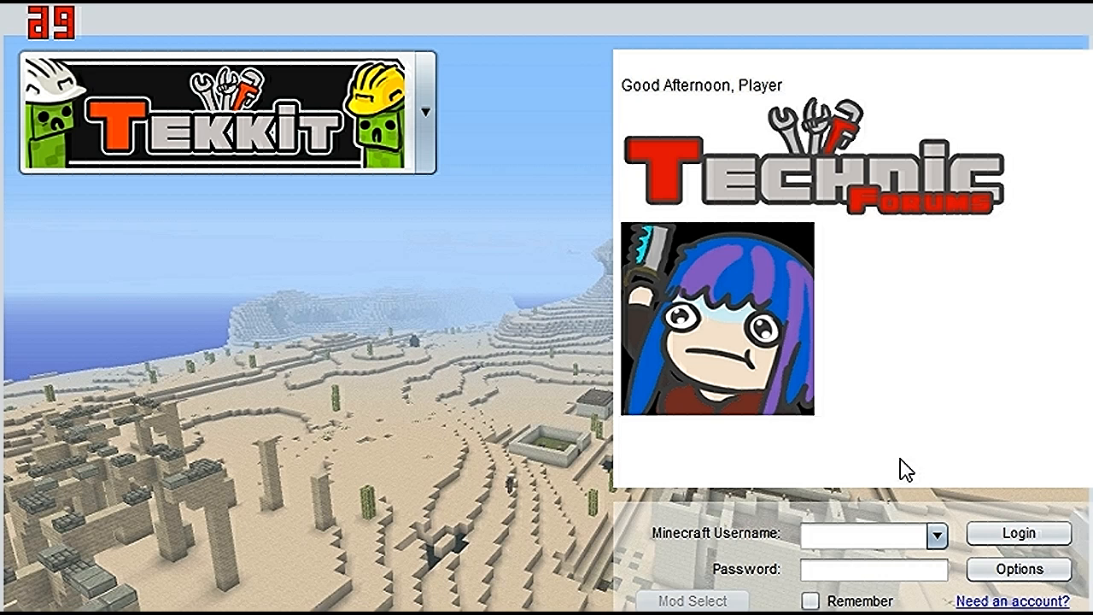
- Log in with the player's Minecraft username and password, with Remember ticked
{"action": "left_click", "coordinate": [811, 600]}
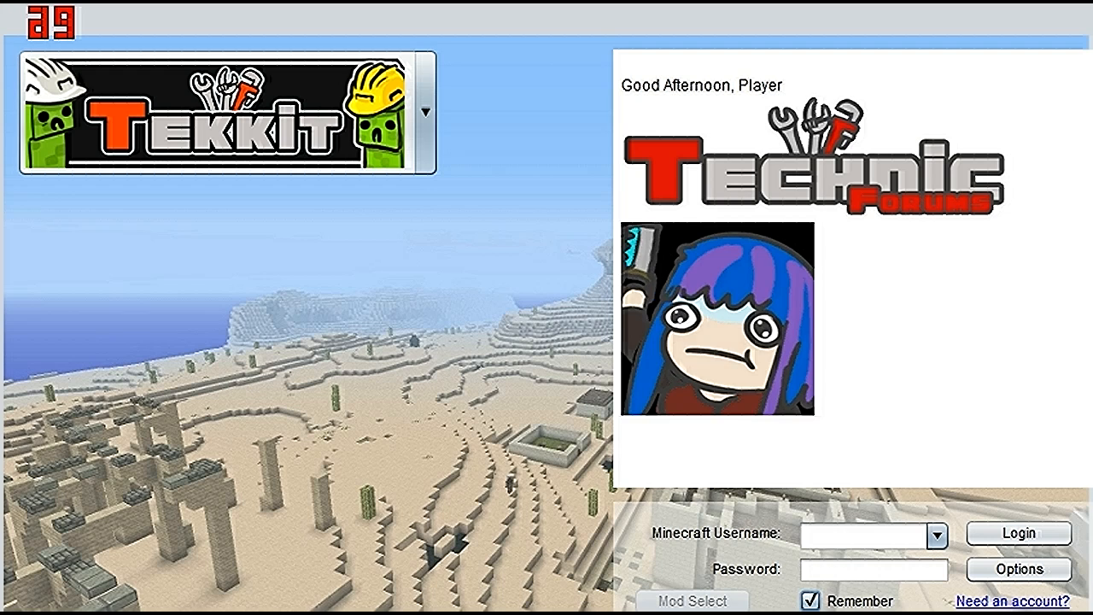
{"action": "left_click", "coordinate": [820, 536]}
{"action": "type", "text": "astoc"}
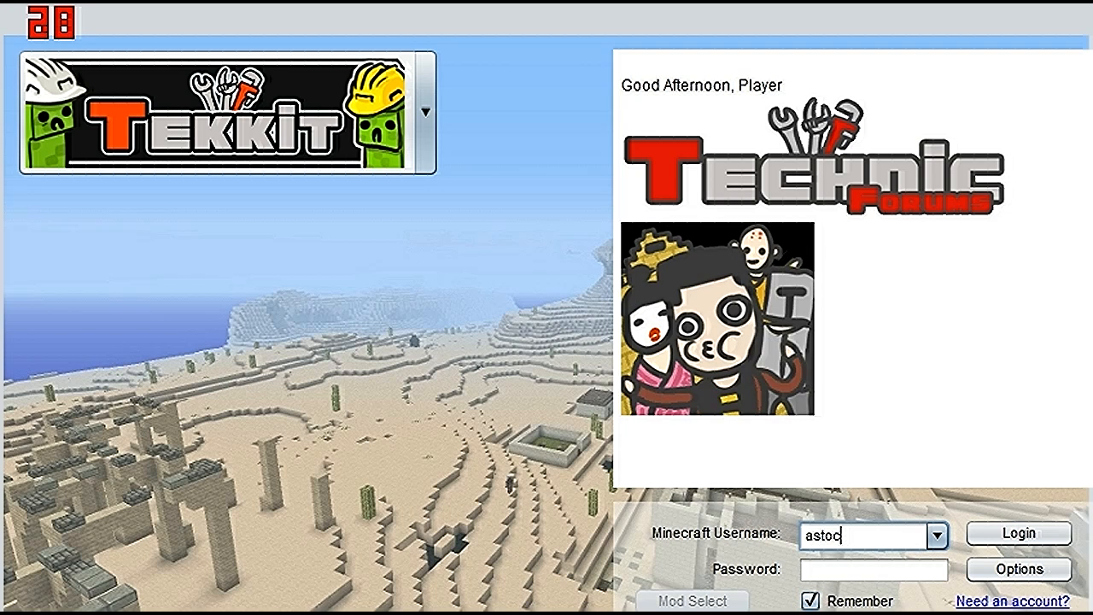
{"action": "type", "text": "ky"}
{"action": "key", "text": "Tab"}
{"action": "type", "text": "*******"}
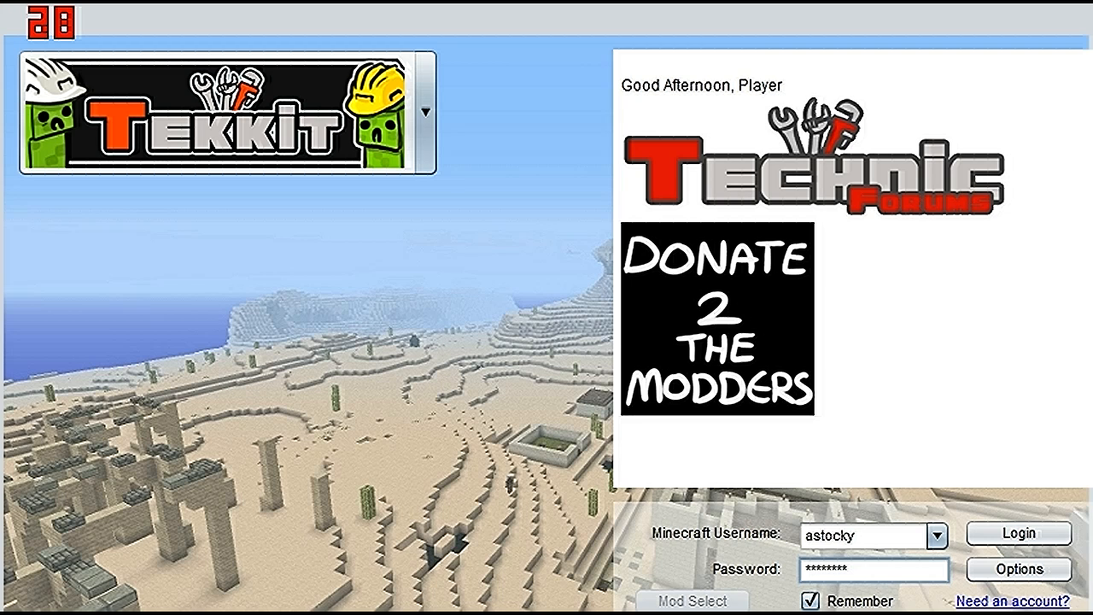
{"action": "left_click", "coordinate": [1010, 565]}
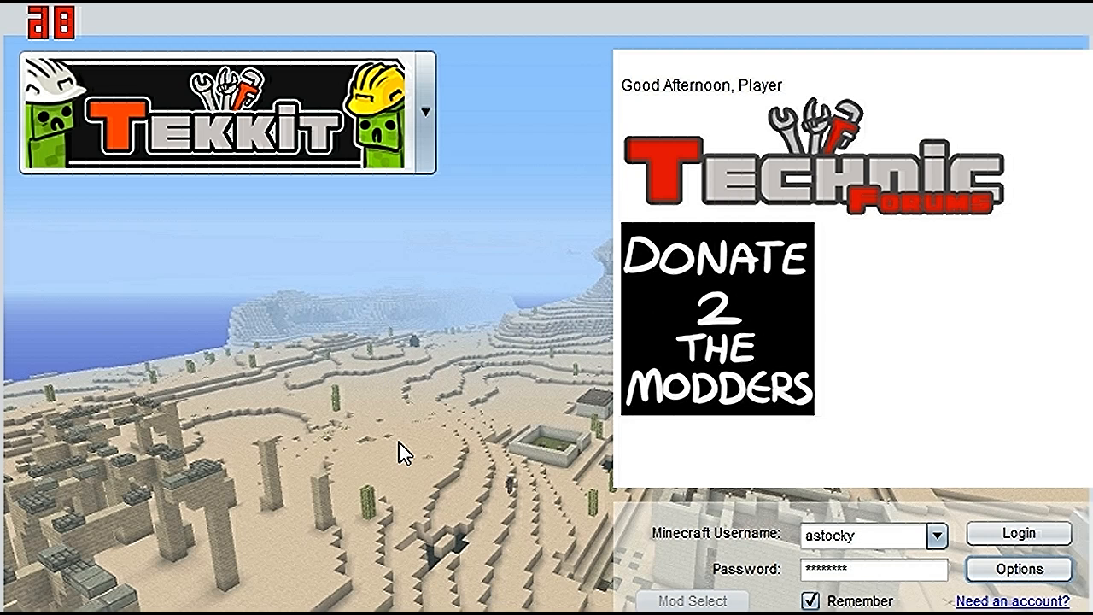
{"action": "left_click", "coordinate": [1025, 531]}
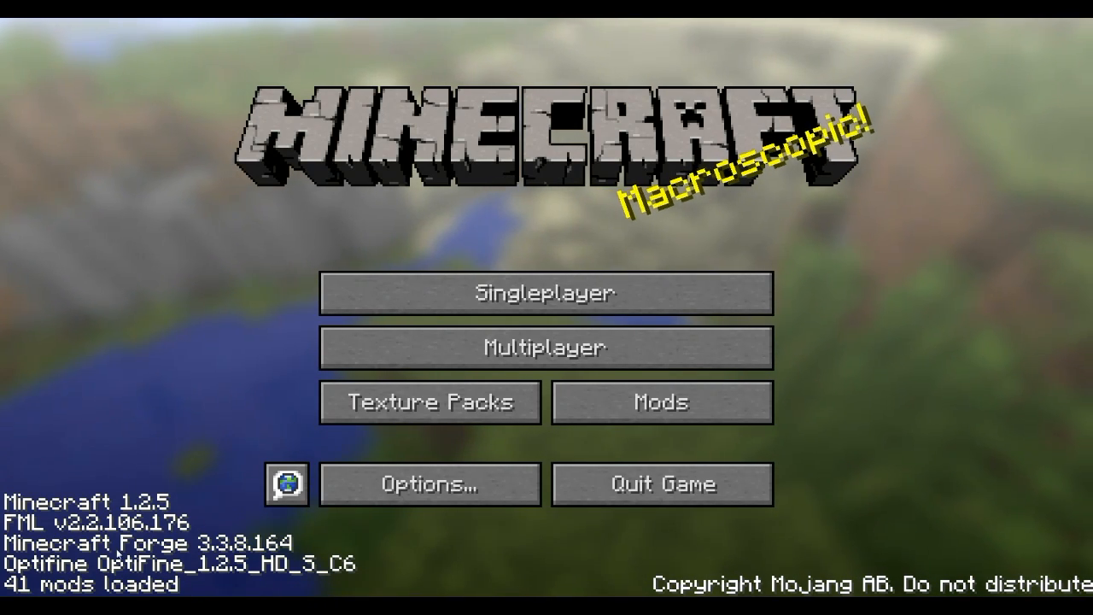
- Set Sound to 19%, turn Invert Mouse on and Music off in Options
{"action": "left_click", "coordinate": [533, 350]}
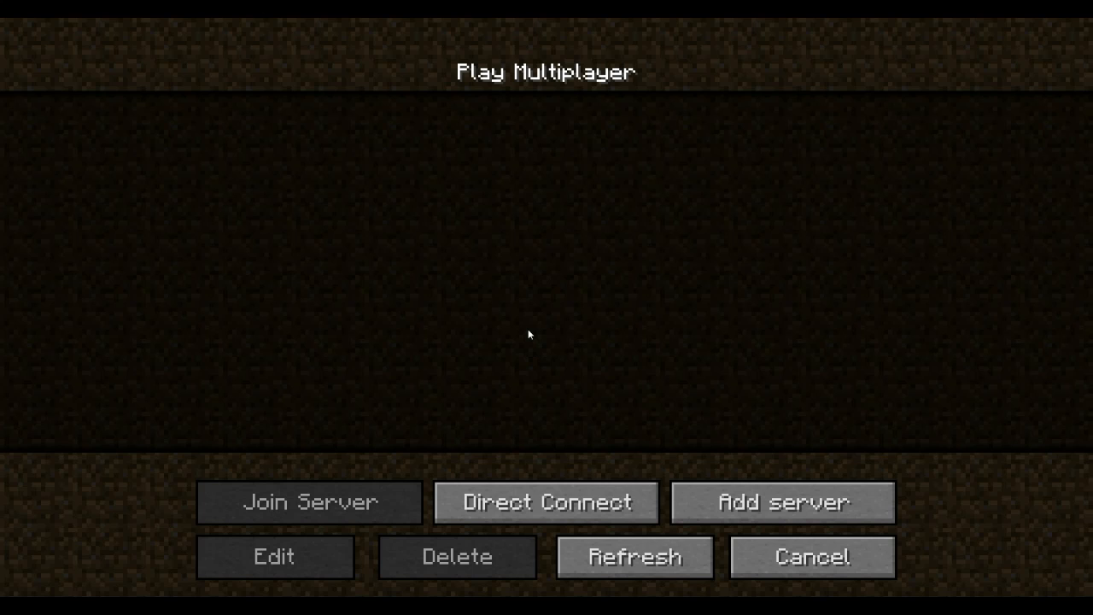
{"action": "left_click", "coordinate": [811, 557]}
{"action": "left_click", "coordinate": [498, 479]}
{"action": "left_click_drag", "start_coordinate": [889, 135], "coordinate": [630, 136]}
{"action": "left_click", "coordinate": [420, 194]}
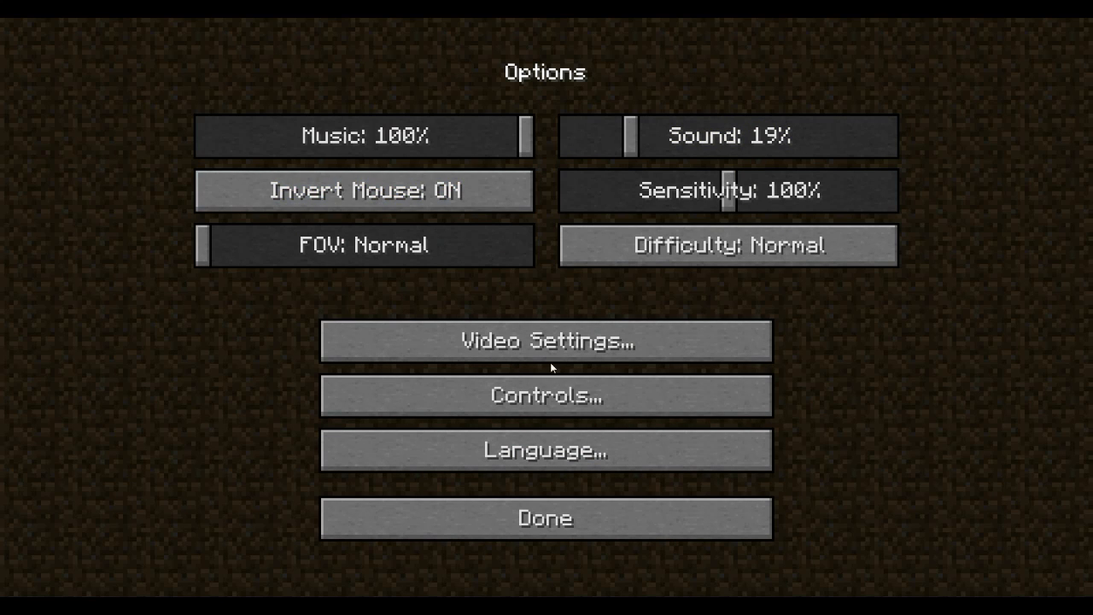
{"action": "left_click_drag", "start_coordinate": [524, 137], "coordinate": [175, 137]}
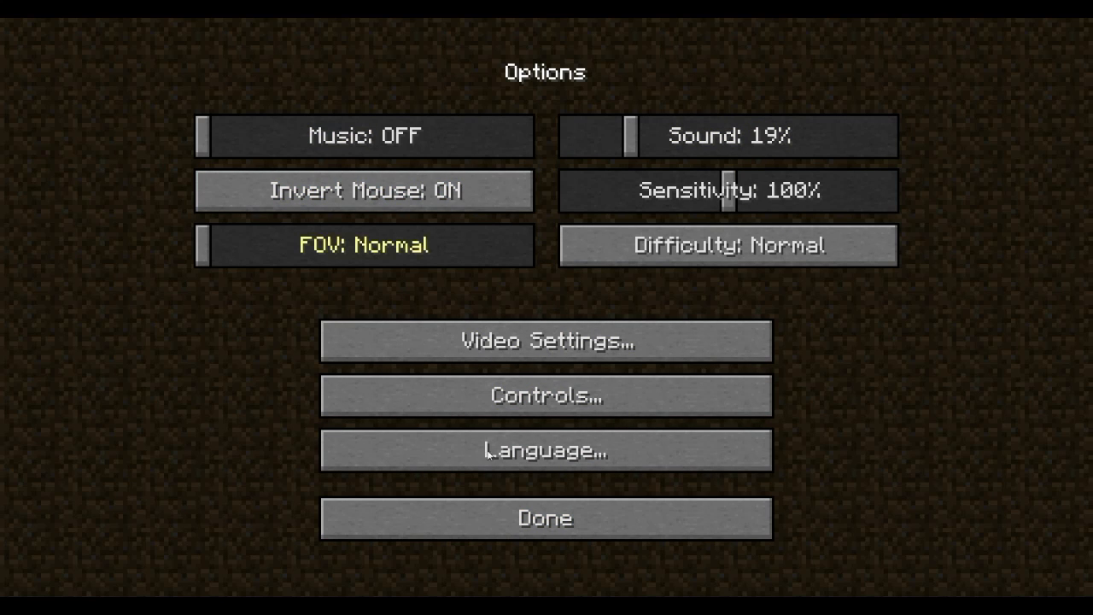
{"action": "left_click", "coordinate": [522, 523]}
- Direct Connect to localhost:25565 and join the server
{"action": "left_click", "coordinate": [488, 346]}
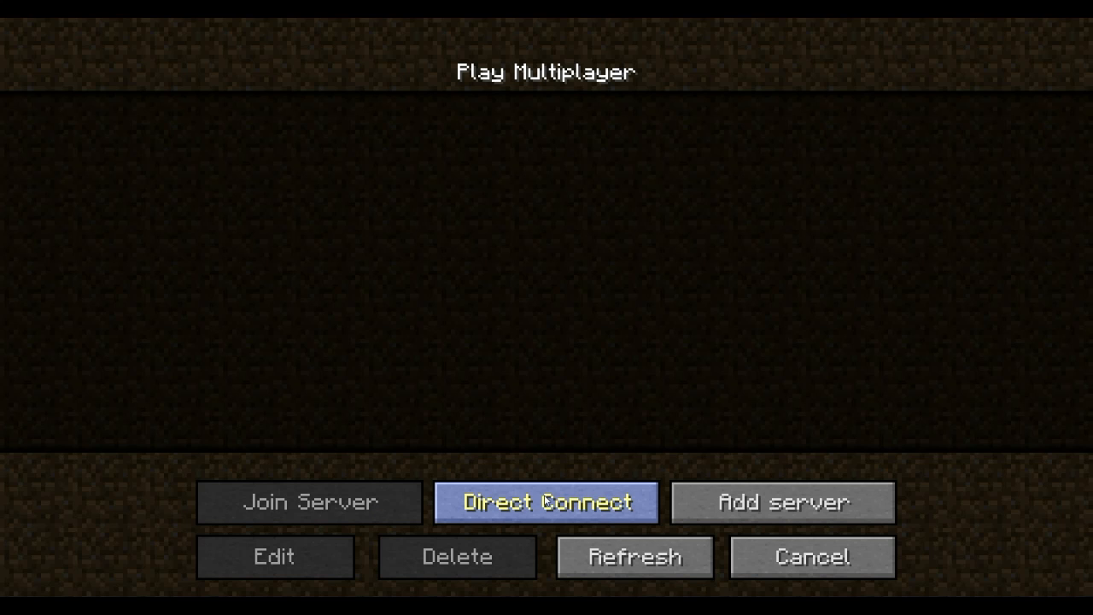
{"action": "left_click", "coordinate": [547, 501]}
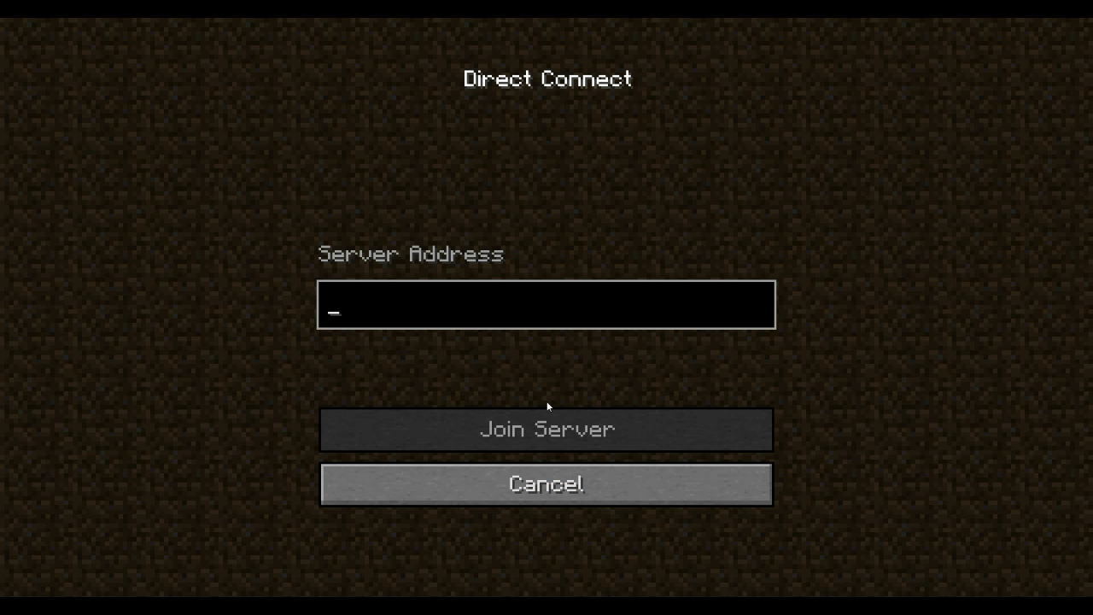
{"action": "type", "text": "localhost:25565"}
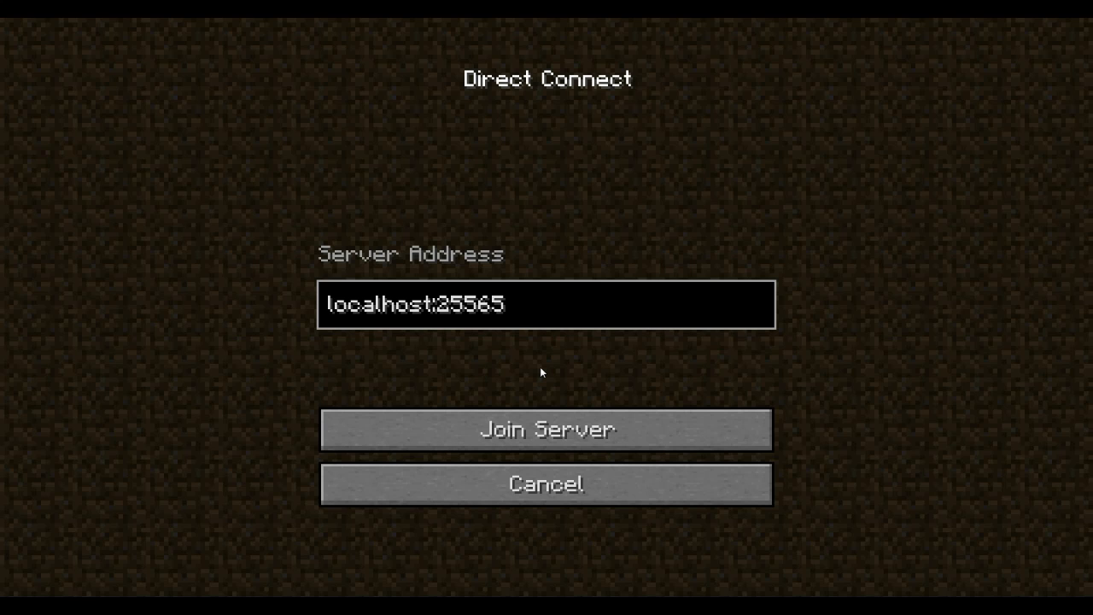
{"action": "key", "text": "BackSpace"}
{"action": "key", "text": "BackSpace"}
{"action": "key", "text": "BackSpace"}
{"action": "key", "text": "BackSpace"}
{"action": "key", "text": "BackSpace"}
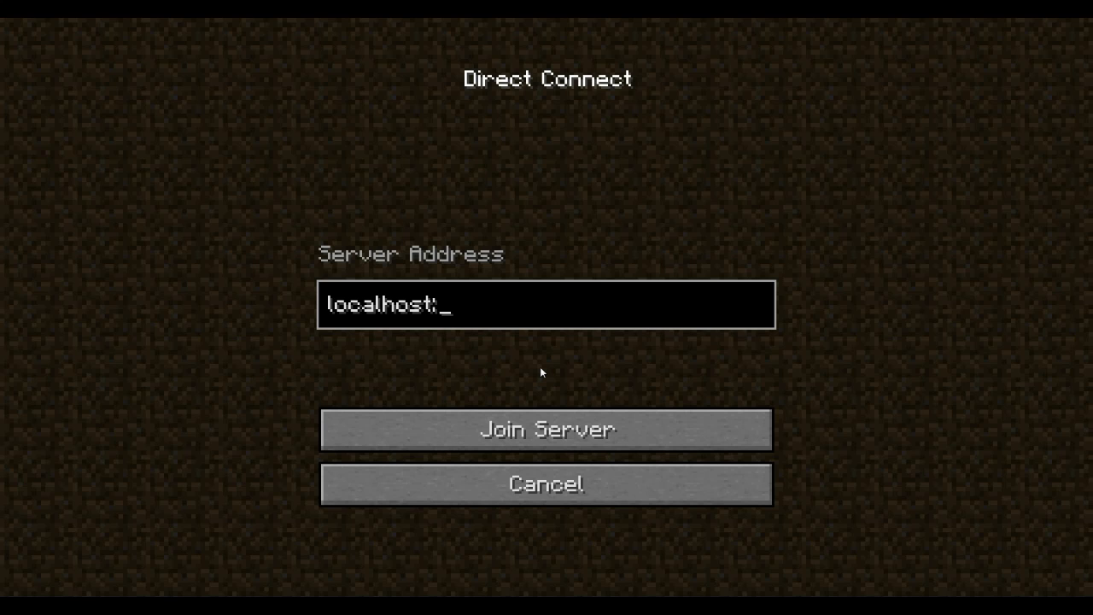
{"action": "type", "text": "25565"}
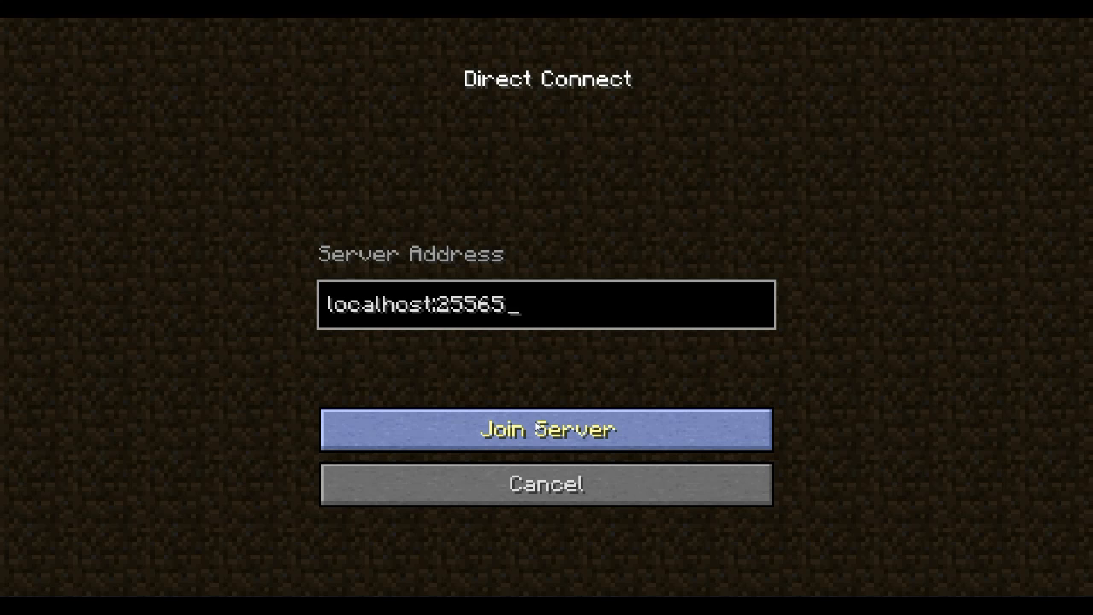
{"action": "left_click", "coordinate": [534, 432]}
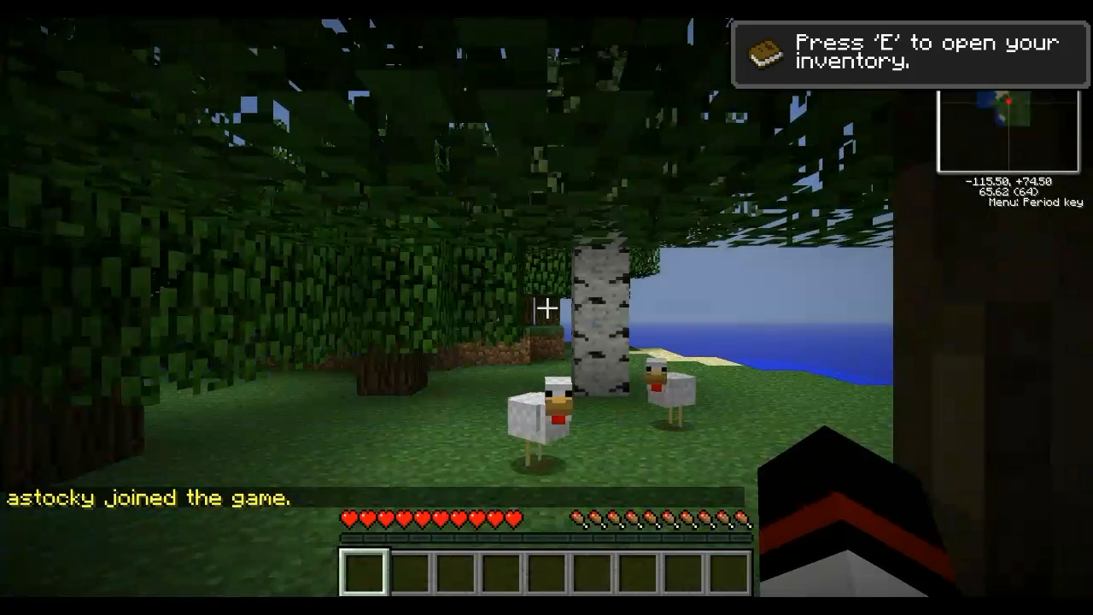
- Walk around the world among the chickens and trees
{"action": "key", "text": "w"}
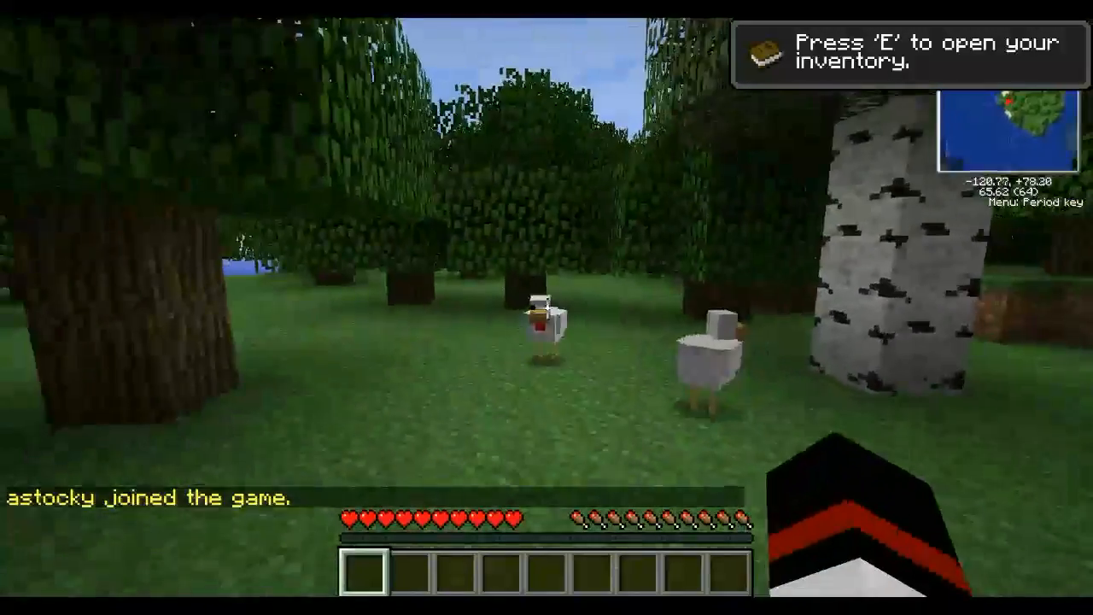
{"action": "key", "text": "w"}
{"action": "key", "text": "w"}
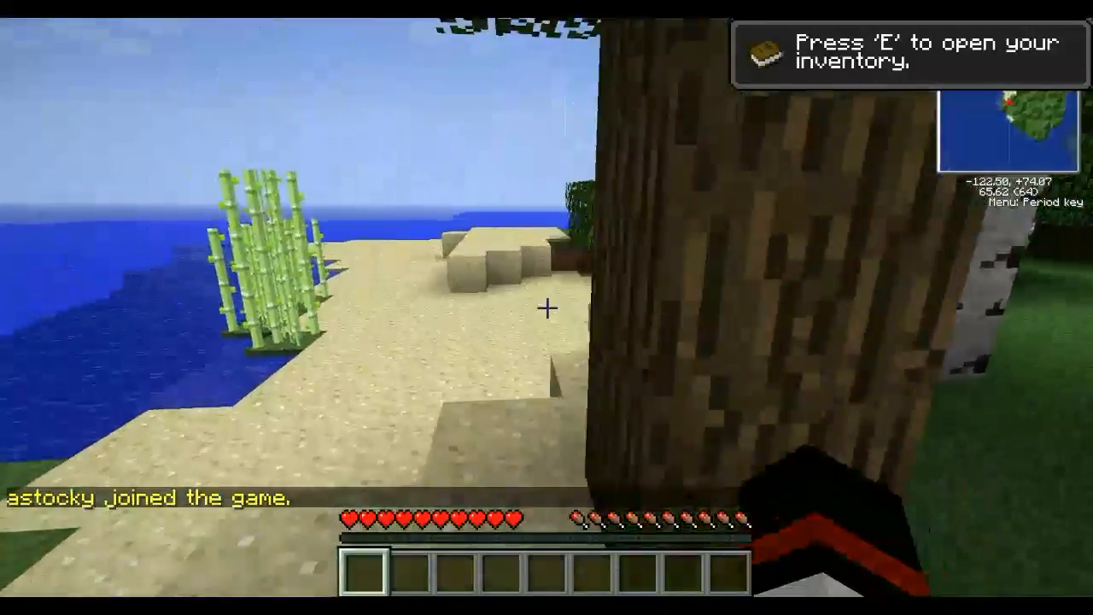
{"action": "key", "text": "w"}
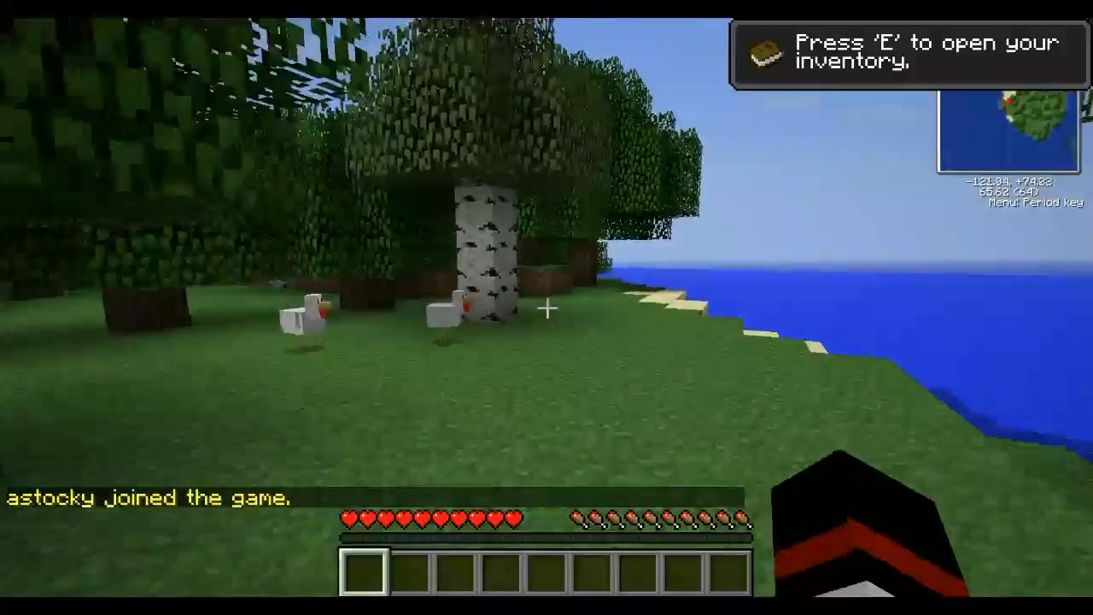
{"action": "key", "text": "w"}
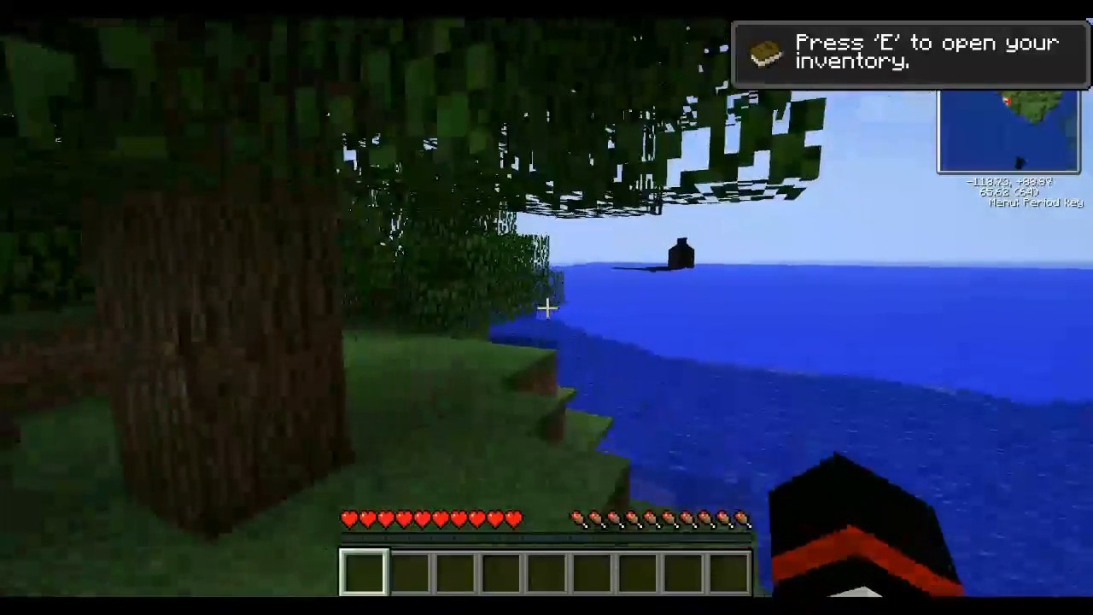
- Browse through the creative inventory's item pages, then close it
{"action": "key", "text": "e"}
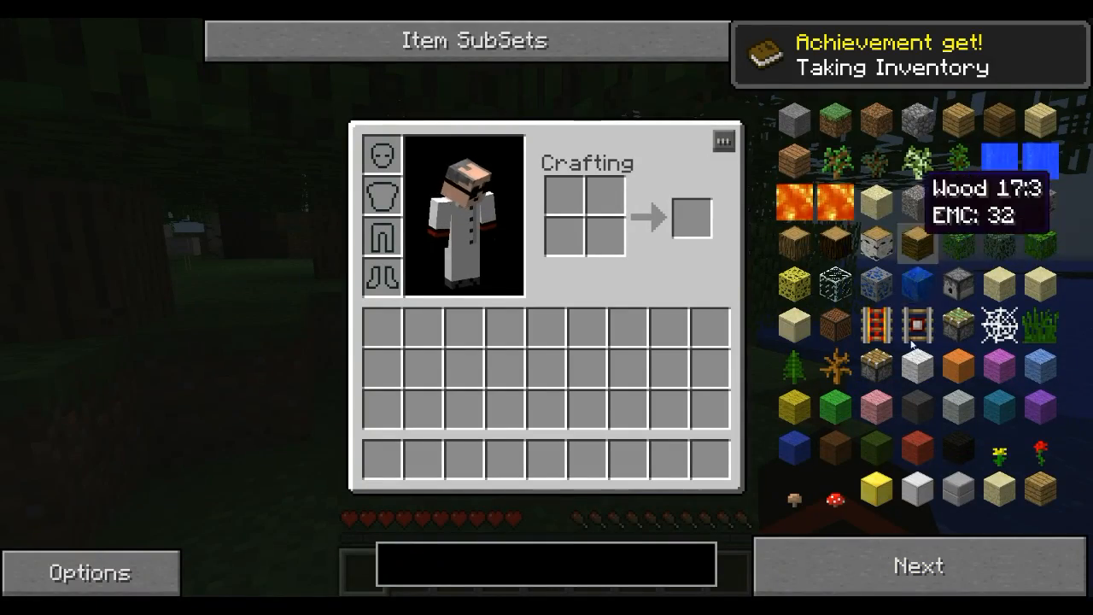
{"action": "left_click", "coordinate": [922, 572]}
{"action": "scroll", "coordinate": [945, 334], "scroll_direction": "down", "scroll_amount": 4}
{"action": "scroll", "coordinate": [1036, 346], "scroll_direction": "down", "scroll_amount": 20}
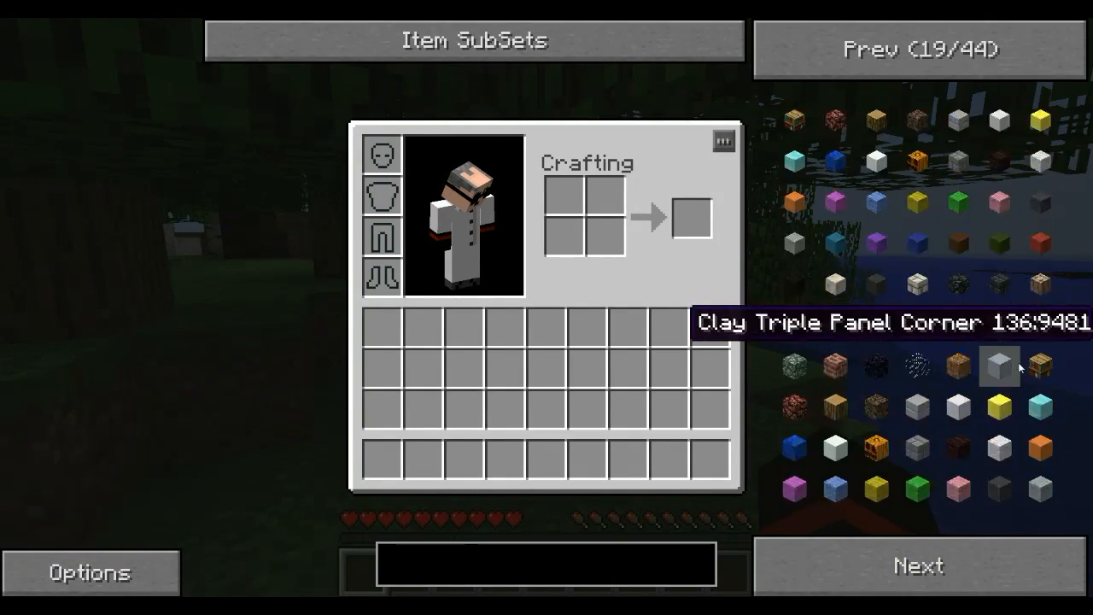
{"action": "scroll", "coordinate": [936, 285], "scroll_direction": "down", "scroll_amount": 20}
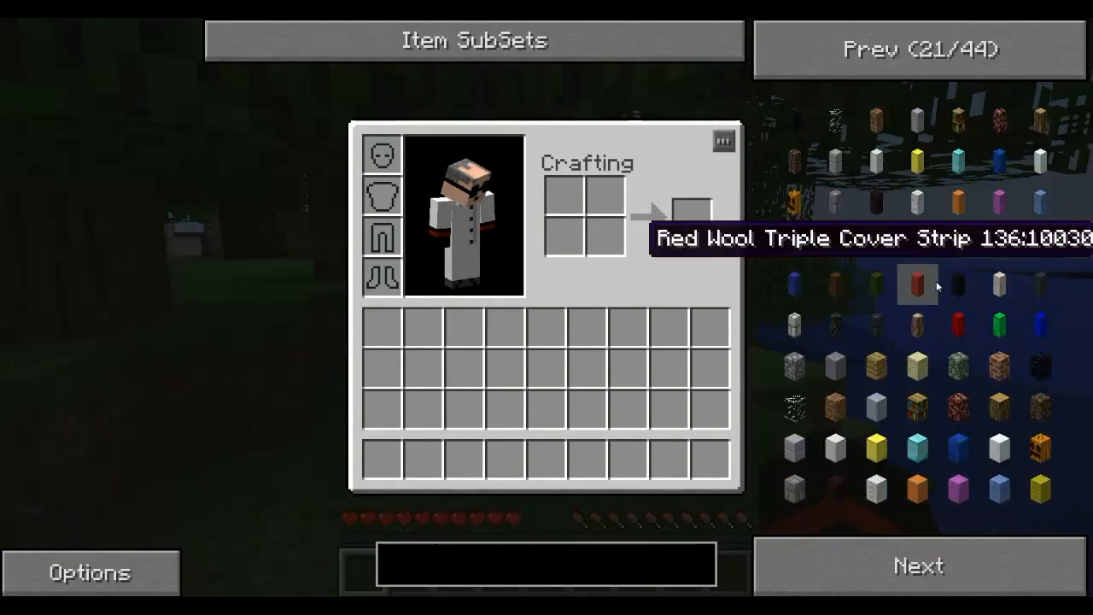
{"action": "scroll", "coordinate": [934, 300], "scroll_direction": "down", "scroll_amount": 8}
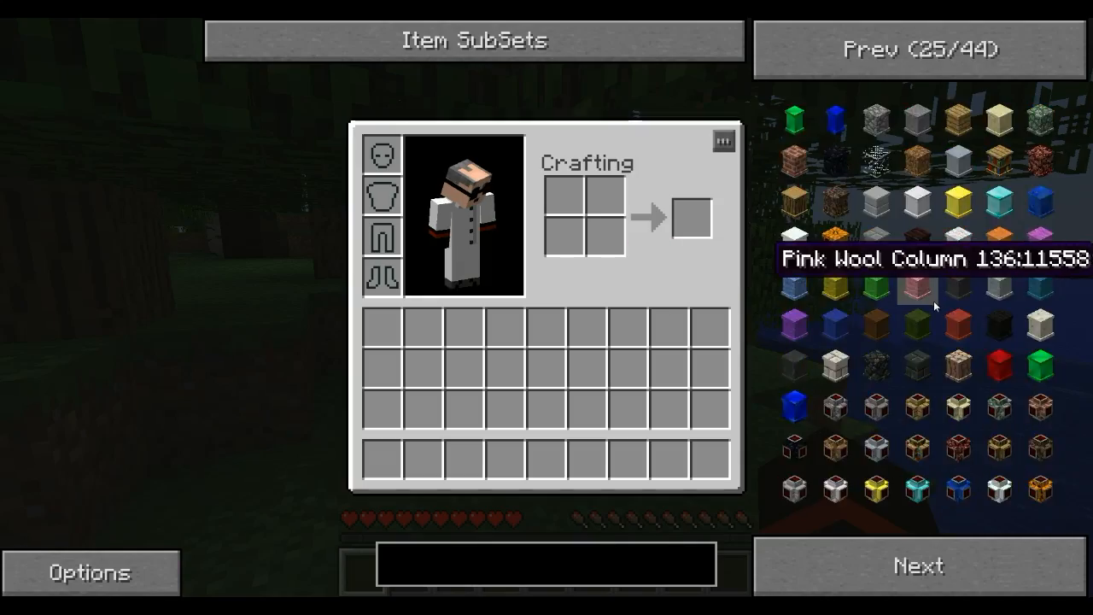
{"action": "key", "text": "e"}
- Walk on through the trees, hit a chicken, then disconnect from the server
{"action": "key", "text": "w"}
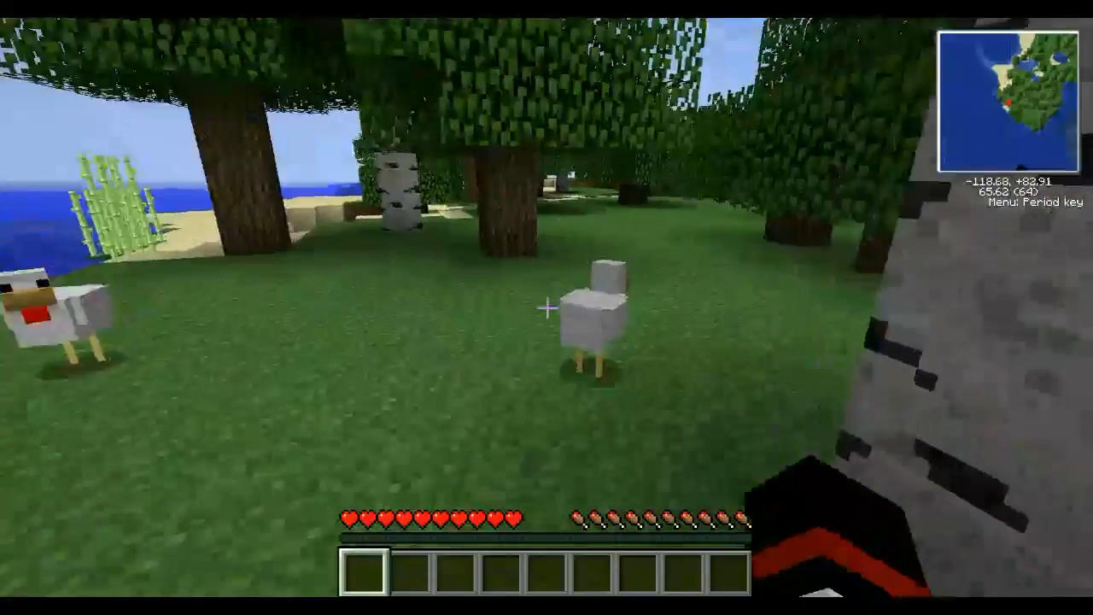
{"action": "left_click", "coordinate": [547, 307]}
{"action": "key", "text": "w"}
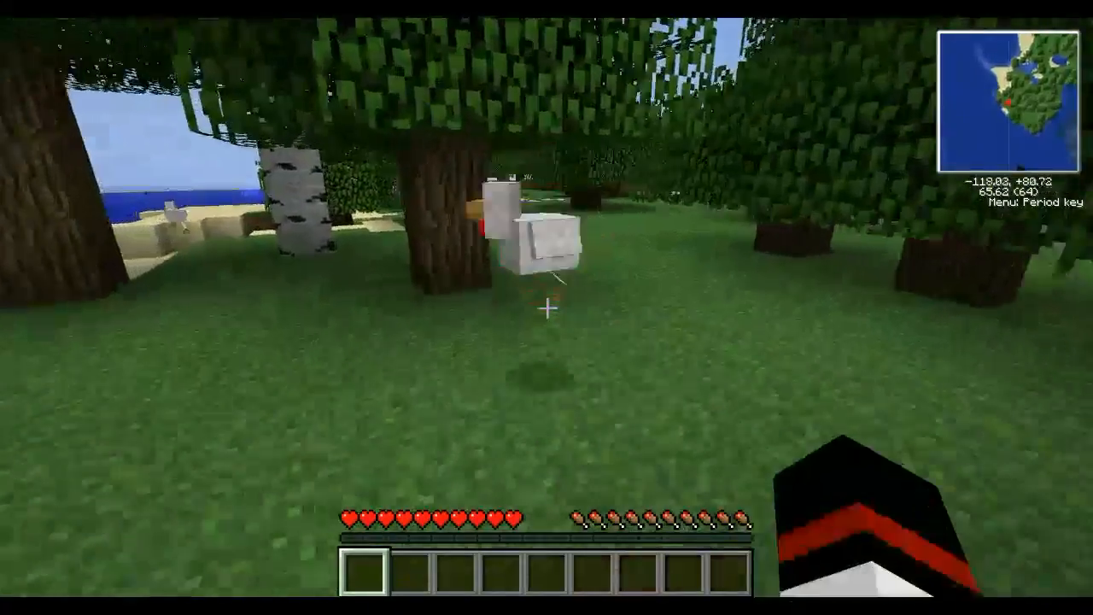
{"action": "key", "text": "w"}
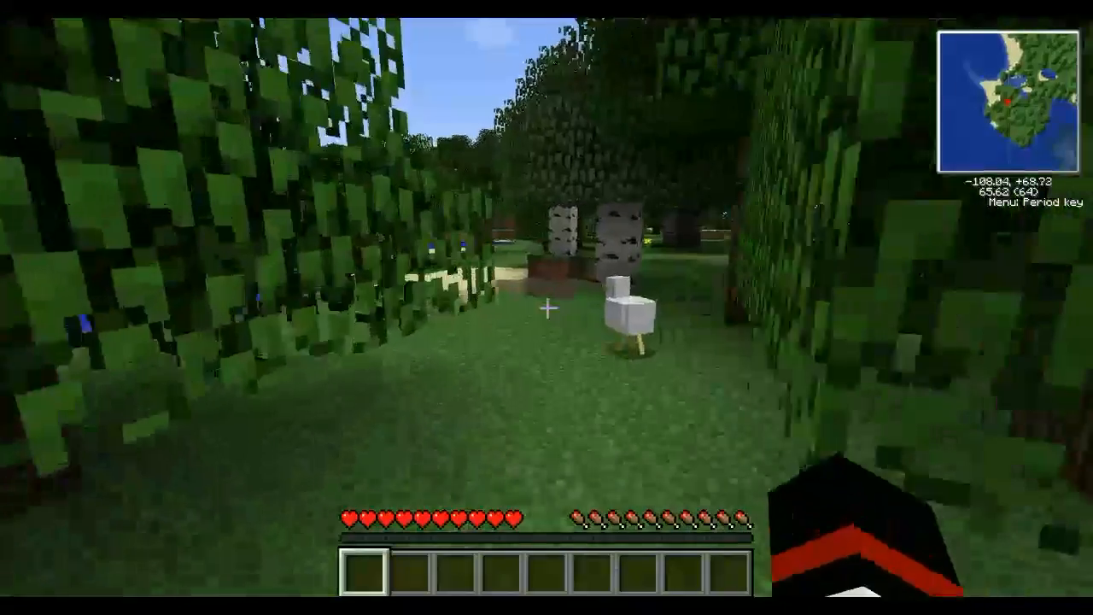
{"action": "key", "text": "Escape"}
{"action": "left_click", "coordinate": [564, 420]}
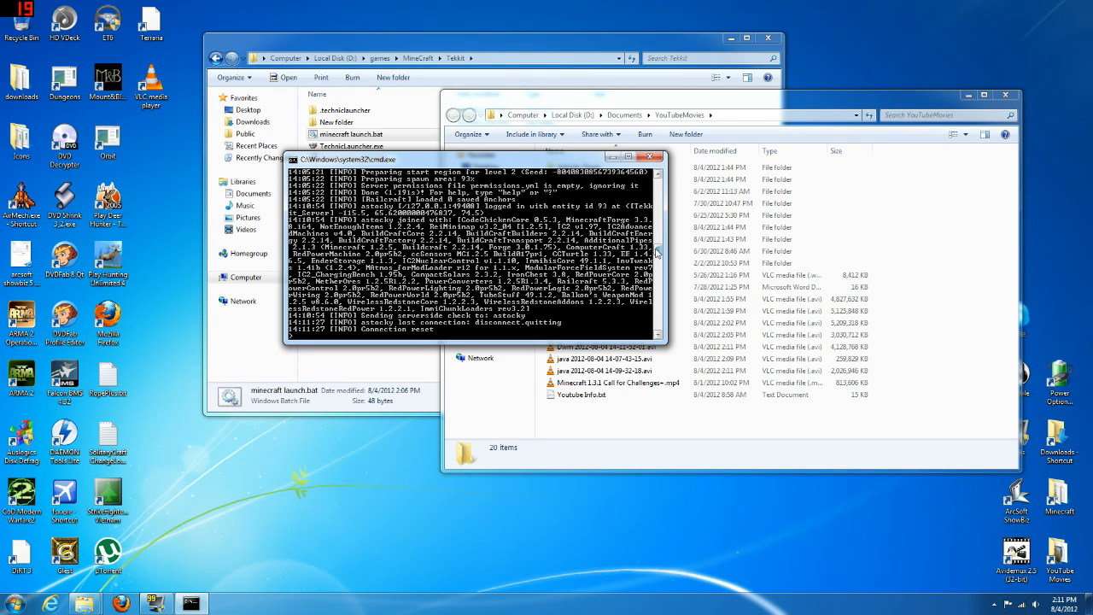
{"action": "scroll", "coordinate": [657, 252], "scroll_direction": "down", "scroll_amount": 2}
{"action": "scroll", "coordinate": [658, 253], "scroll_direction": "up", "scroll_amount": 2}
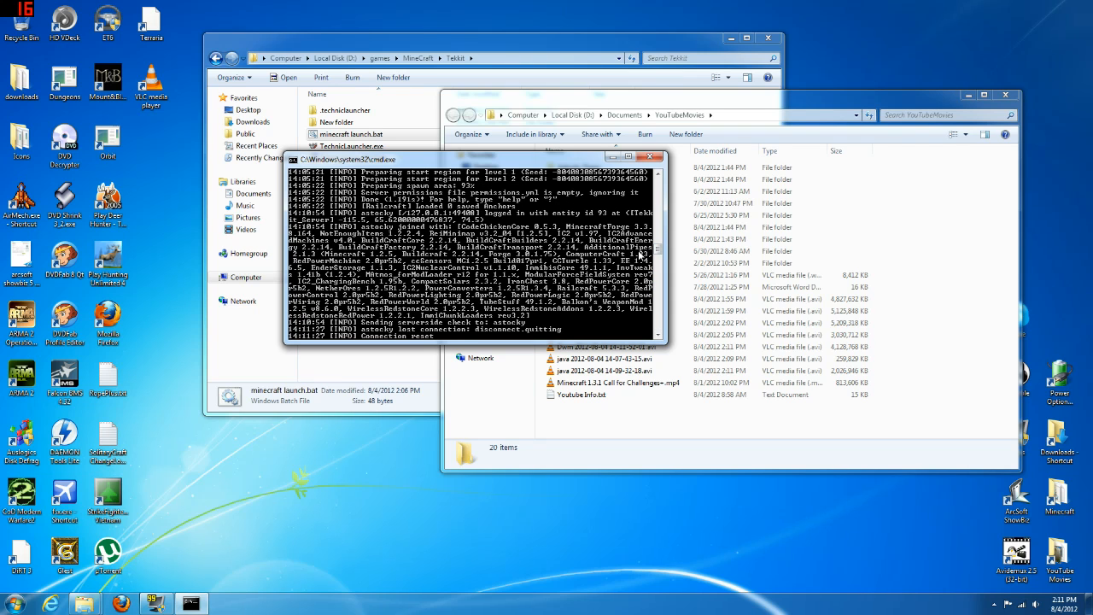
{"action": "scroll", "coordinate": [657, 247], "scroll_direction": "up", "scroll_amount": 2}
{"action": "scroll", "coordinate": [657, 248], "scroll_direction": "up", "scroll_amount": 4}
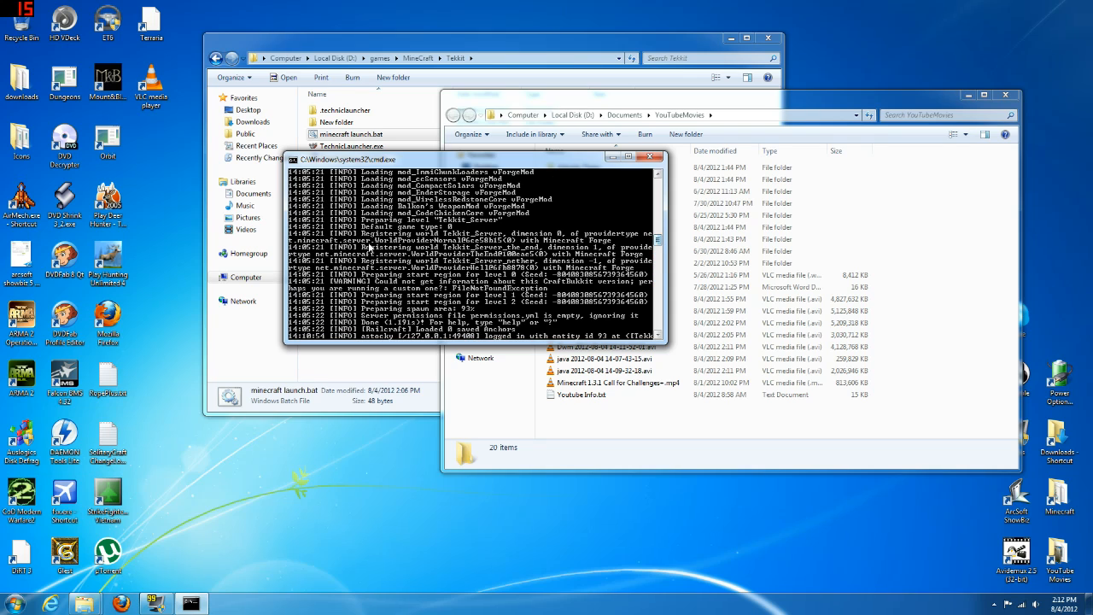
{"action": "mouse_move", "coordinate": [656, 237]}
{"action": "left_mouse_down"}
{"action": "mouse_move", "coordinate": [658, 184]}
{"action": "mouse_move", "coordinate": [657, 247]}
{"action": "left_mouse_up"}
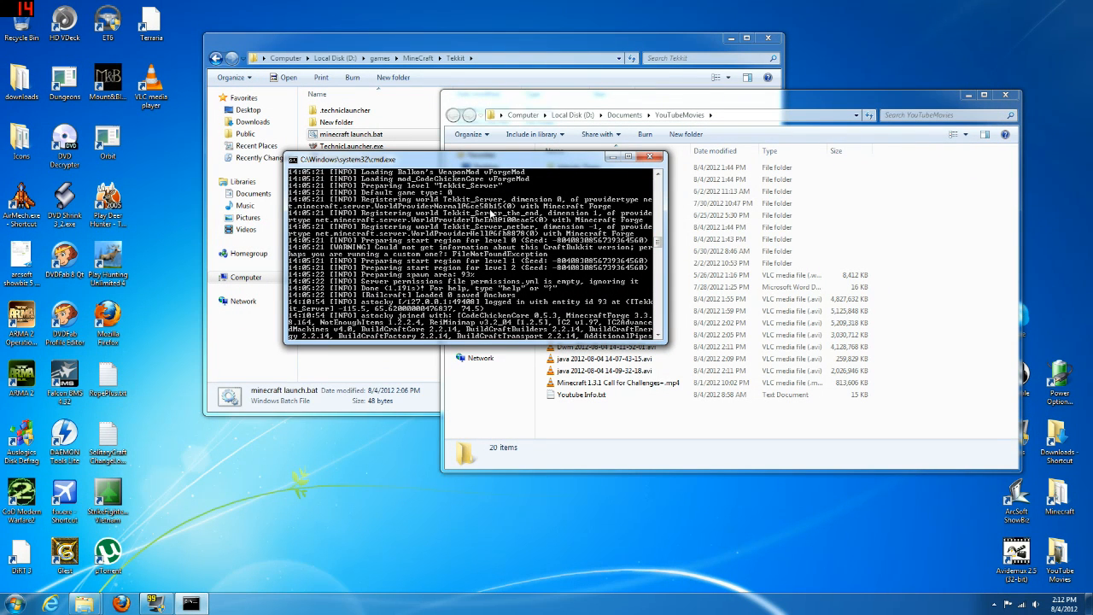
{"action": "left_click_drag", "start_coordinate": [658, 245], "coordinate": [658, 252]}
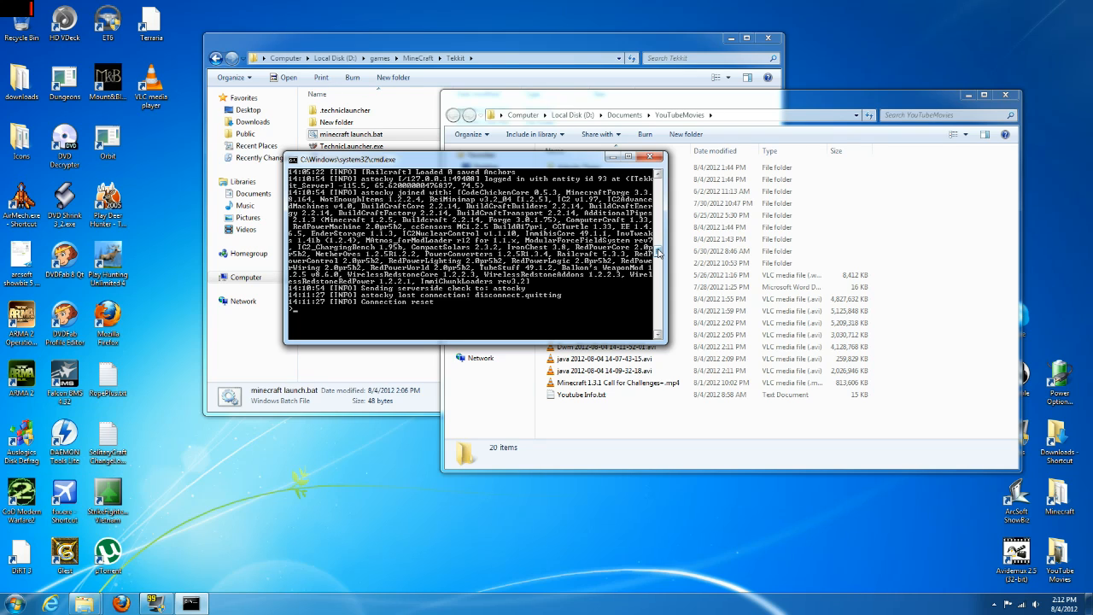
- Run reload and help in the server console to list available commands
{"action": "type", "text": "ad"}
{"action": "key", "text": "Return"}
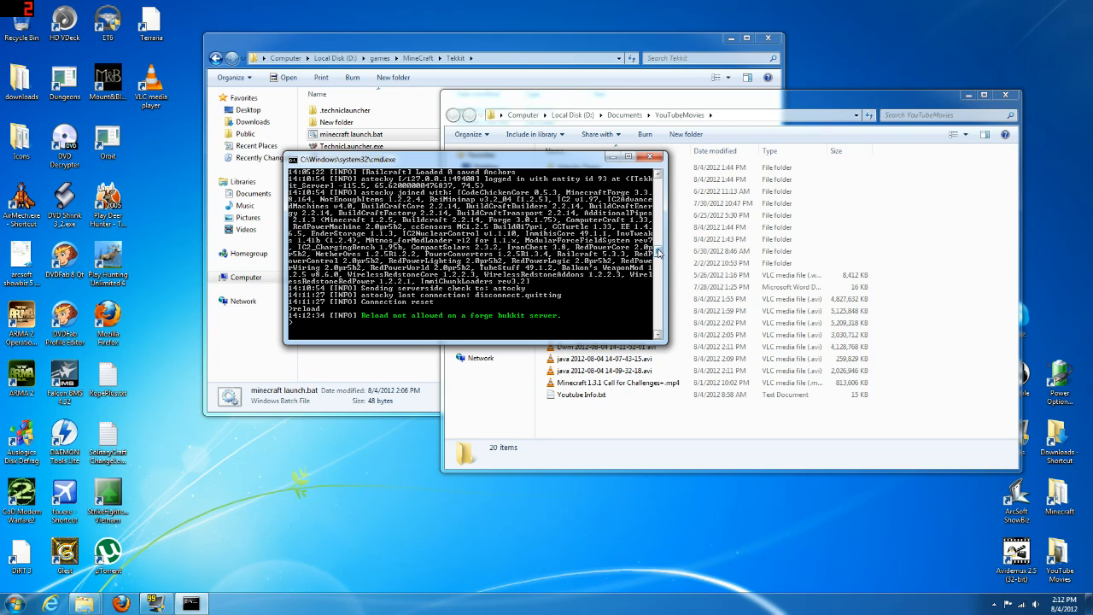
{"action": "type", "text": "h"}
{"action": "key", "text": "BackSpace"}
{"action": "type", "text": "help"}
{"action": "key", "text": "Return"}
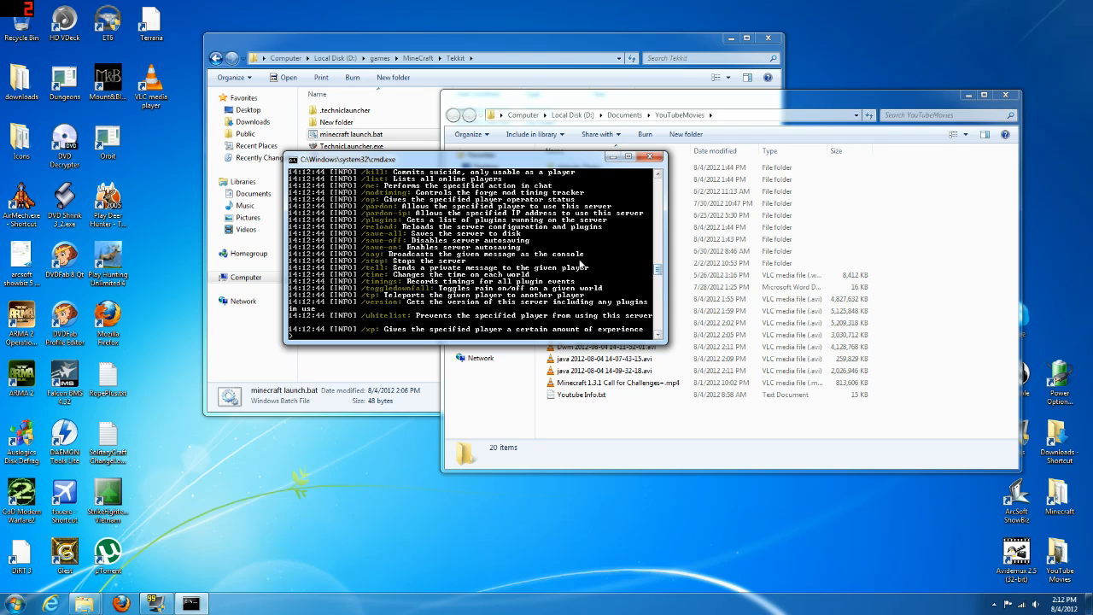
- Grant the joined player operator status with the op command
{"action": "left_click_drag", "start_coordinate": [658, 272], "coordinate": [658, 262]}
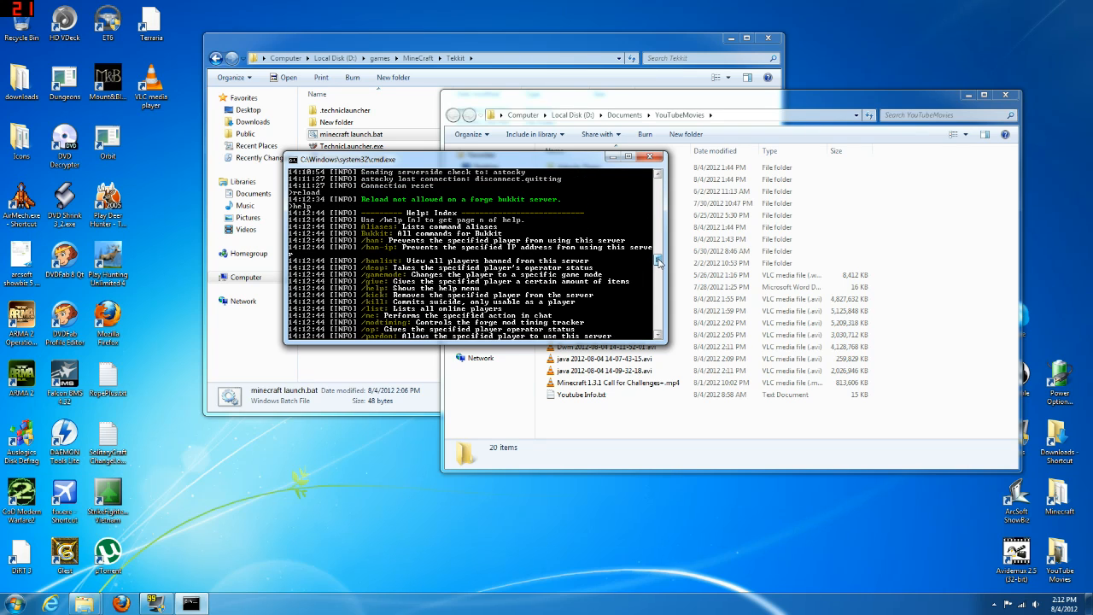
{"action": "left_click_drag", "start_coordinate": [659, 262], "coordinate": [658, 262]}
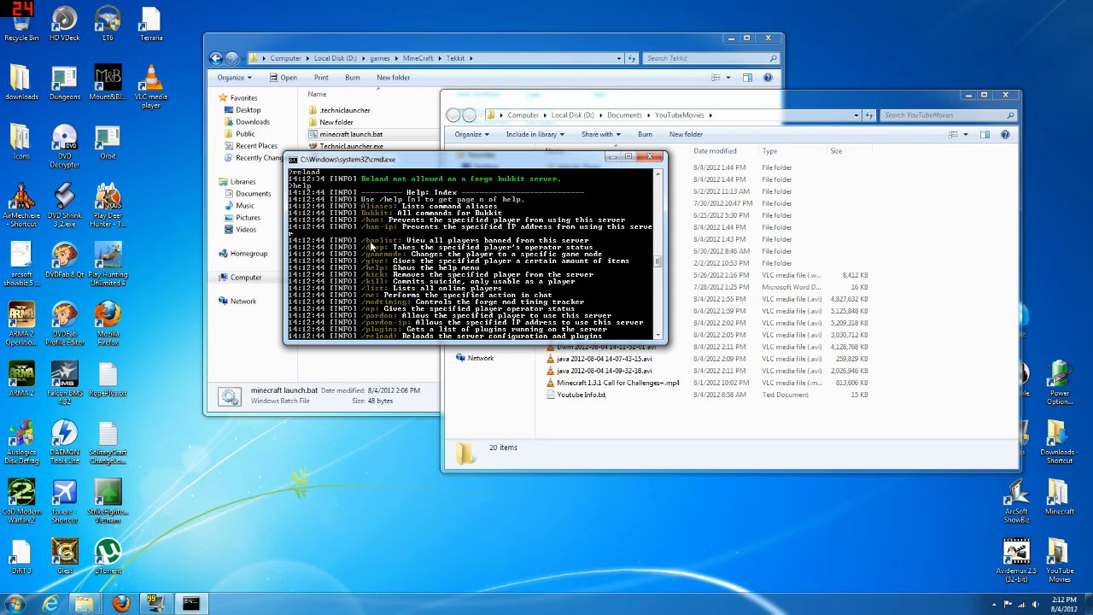
{"action": "mouse_move", "coordinate": [659, 264]}
{"action": "left_mouse_down"}
{"action": "mouse_move", "coordinate": [659, 284]}
{"action": "mouse_move", "coordinate": [658, 275]}
{"action": "left_mouse_up"}
{"action": "type", "text": "opop astocky"}
{"action": "key", "text": "Return"}
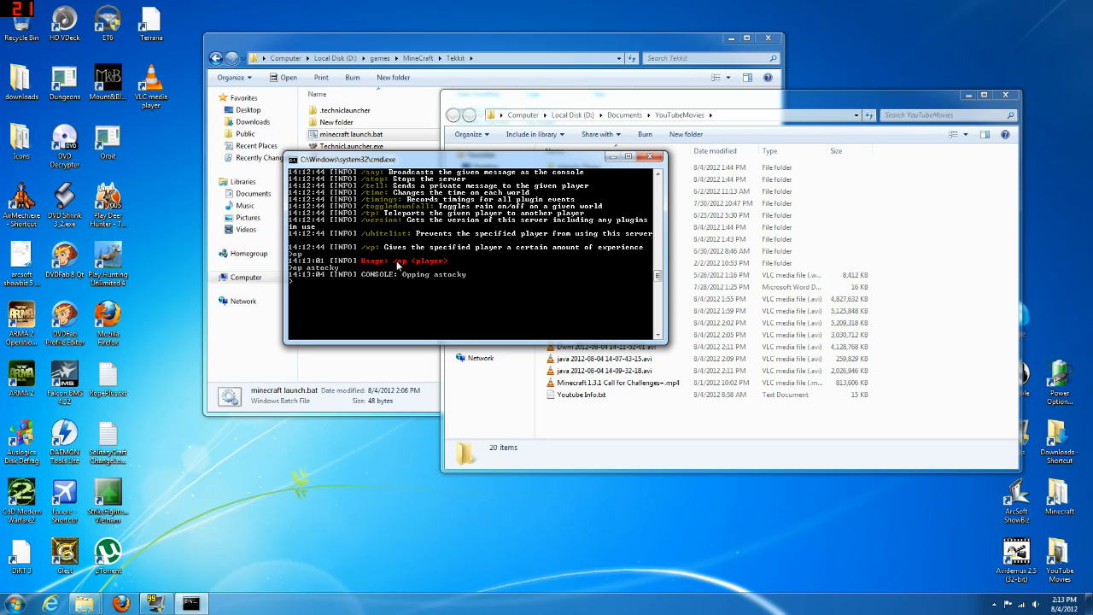
{"action": "type", "text": "op astocky"}
{"action": "key", "text": "Return"}
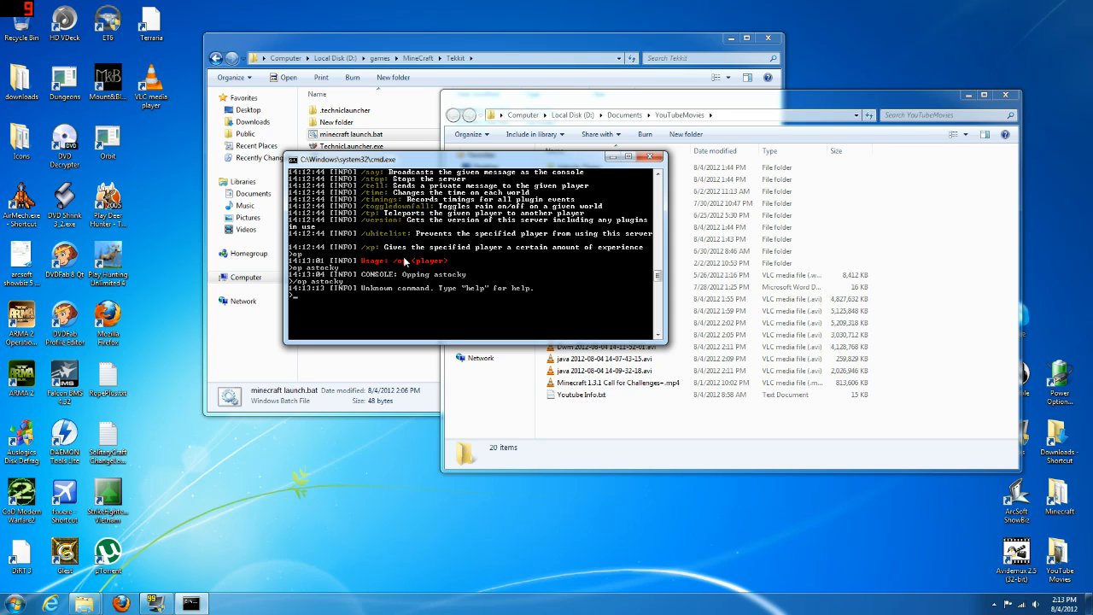
{"action": "type", "text": "/"}
- Stop the Tekkit server with the stop command and close its console
{"action": "type", "text": "stop"}
{"action": "key", "text": "Return"}
{"action": "key", "text": "Return"}
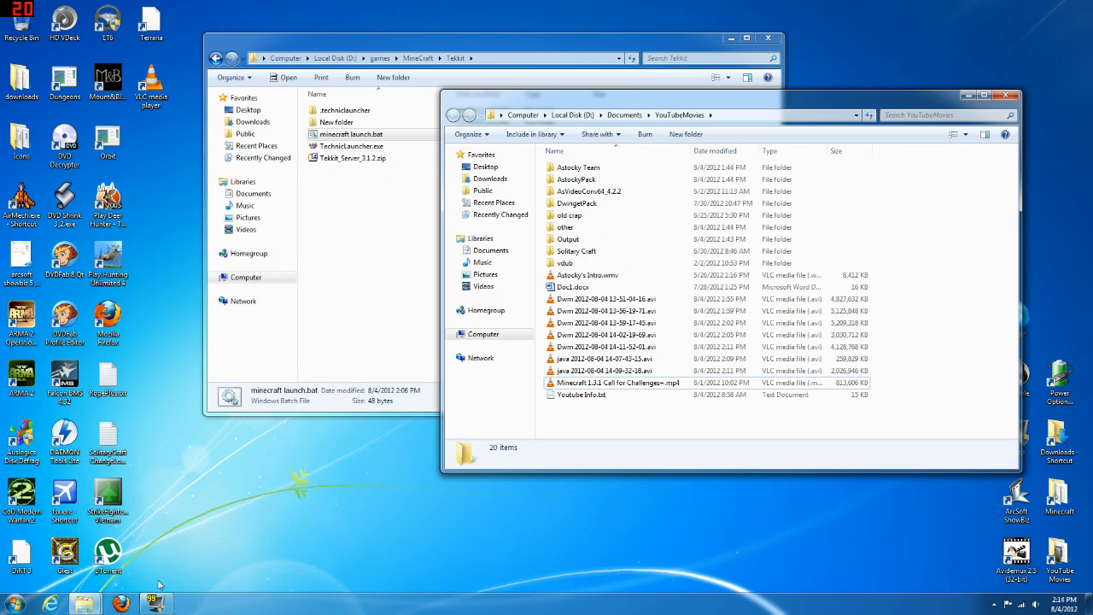
{"action": "left_click", "coordinate": [130, 601]}
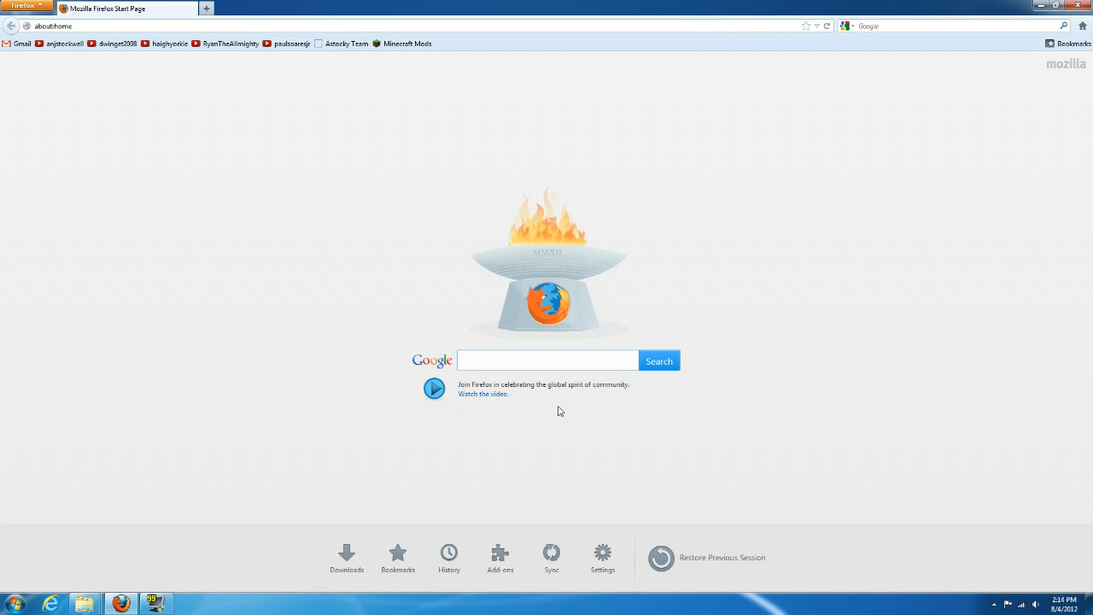
- Enter the example address 1.2.3.4:25565 in Firefox's Google search box
{"action": "type", "text": "1.2.3.4"}
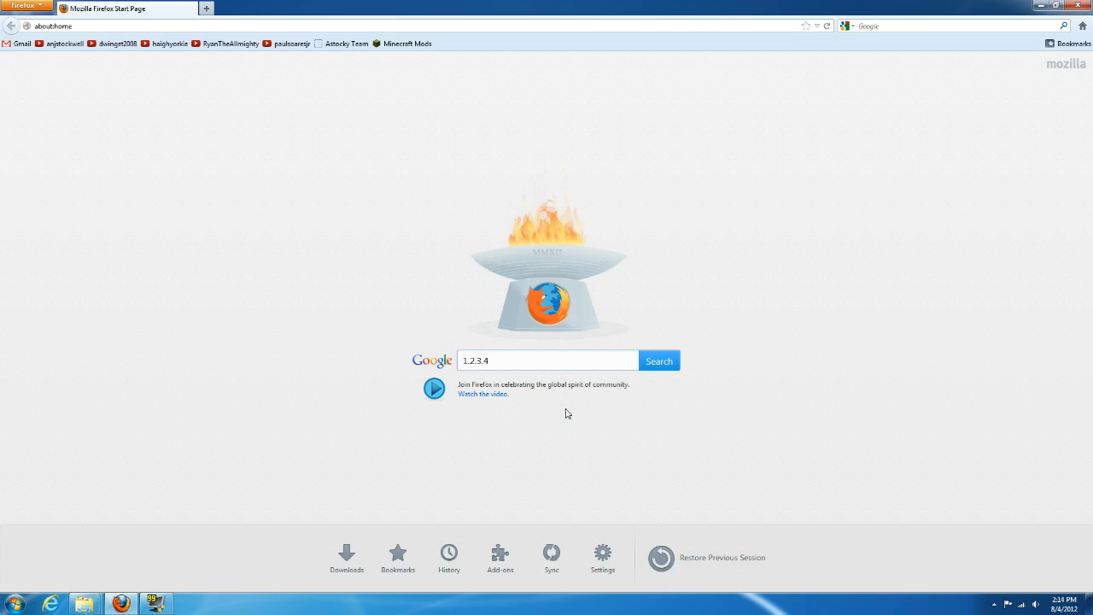
{"action": "type", "text": ":26656"}
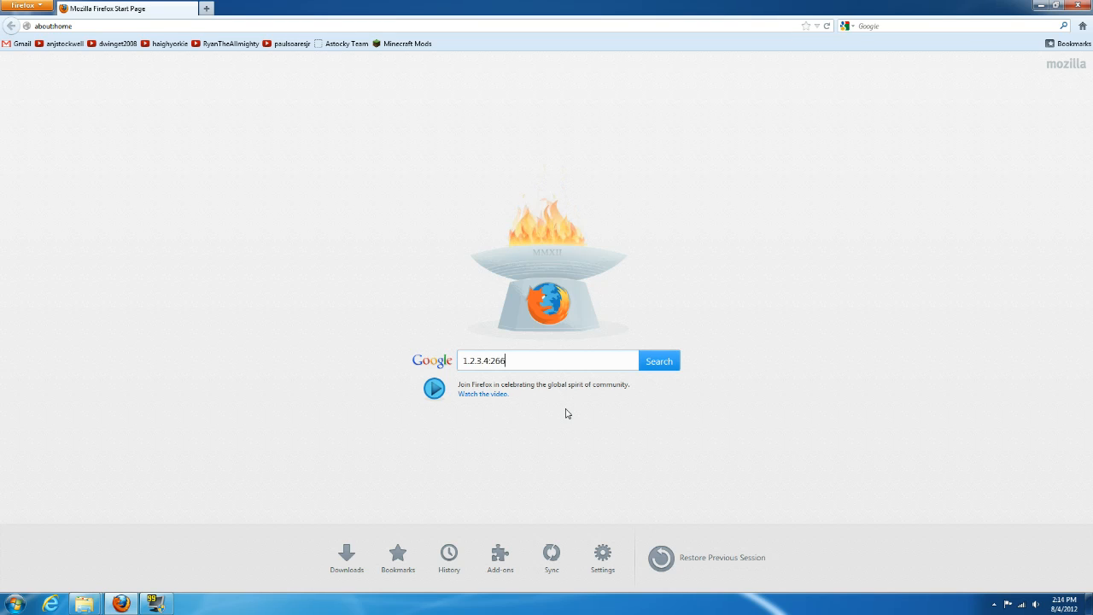
{"action": "key", "text": "BackSpace"}
{"action": "key", "text": "BackSpace"}
{"action": "key", "text": "BackSpace"}
{"action": "key", "text": "BackSpace"}
{"action": "key", "text": "BackSpace"}
{"action": "type", "text": "25565"}
{"action": "key", "text": "shift+Left"}
{"action": "key", "text": "shift+Left"}
{"action": "key", "text": "shift+Left"}
{"action": "key", "text": "shift+Left"}
{"action": "key", "text": "shift+Left"}
{"action": "key", "text": "shift+Left"}
{"action": "key", "text": "shift+Left"}
{"action": "key", "text": "shift+Left"}
{"action": "key", "text": "shift+Left"}
{"action": "key", "text": "shift+Left"}
{"action": "key", "text": "shift+Left"}
{"action": "key", "text": "shift+Left"}
{"action": "key", "text": "shift+Left"}
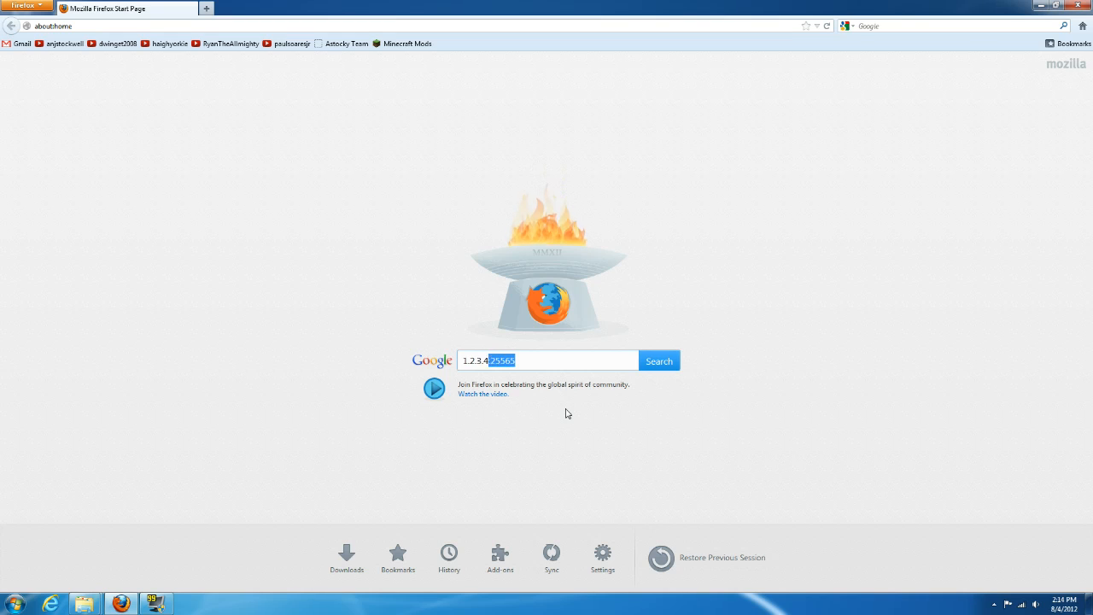
{"action": "key", "text": "Right"}
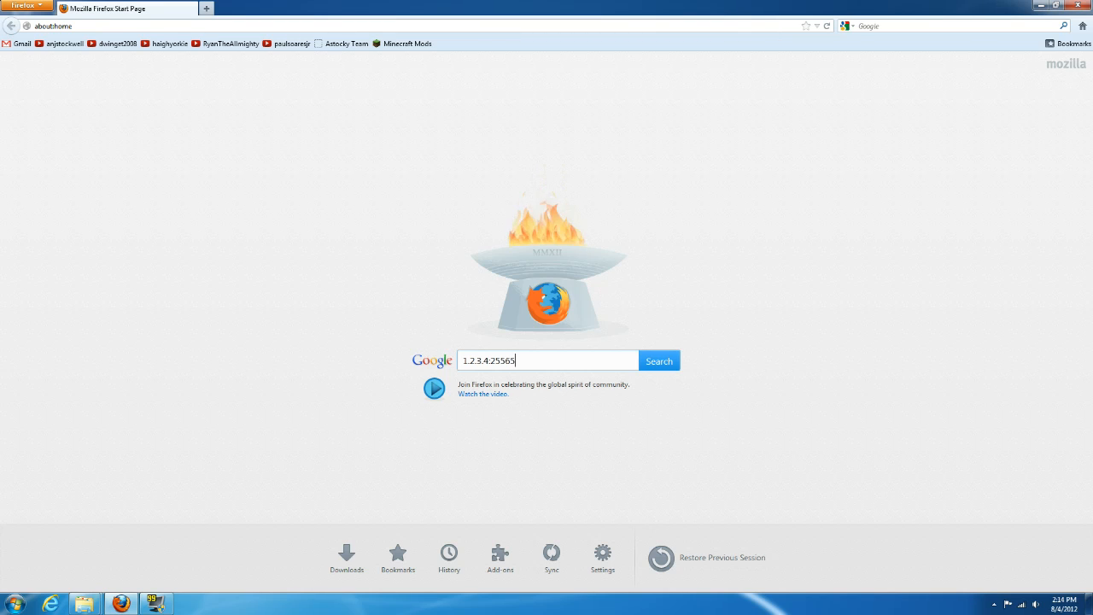
{"action": "key", "text": "shift+Left"}
{"action": "key", "text": "shift+Left"}
{"action": "key", "text": "shift+Left"}
{"action": "key", "text": "shift+Left"}
{"action": "key", "text": "shift+Left"}
{"action": "key", "text": "shift+Left"}
{"action": "key", "text": "shift+Left"}
{"action": "key", "text": "shift+Left"}
{"action": "key", "text": "shift+Left"}
{"action": "key", "text": "shift+Left"}
{"action": "key", "text": "shift+Left"}
{"action": "key", "text": "shift+Left"}
{"action": "key", "text": "shift+Left"}
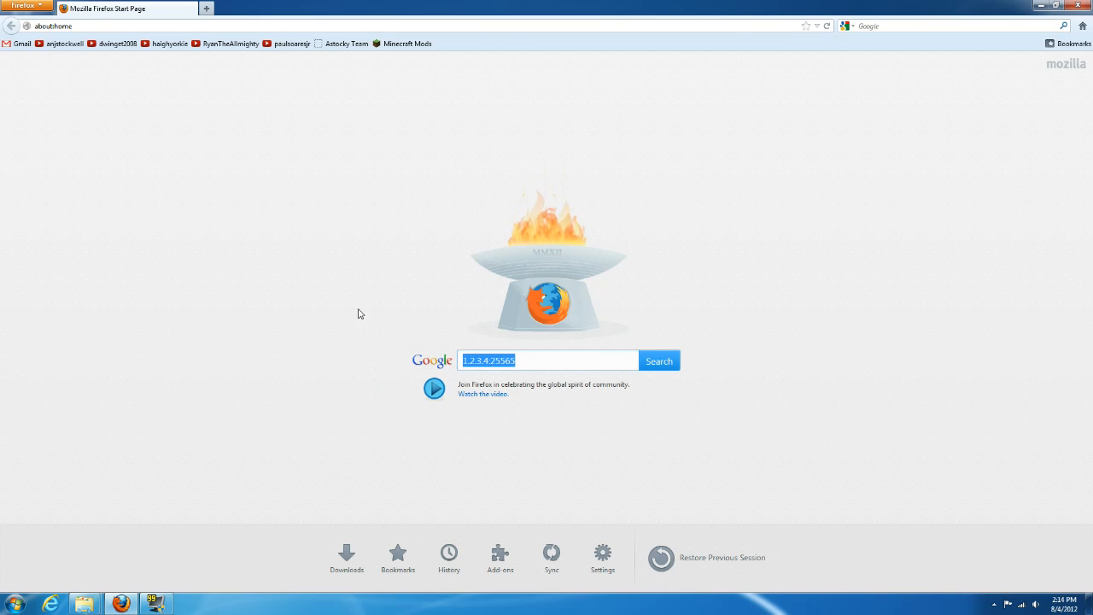
- Replace the address with 'ip chicken' and run the Google search
{"action": "type", "text": "i"}
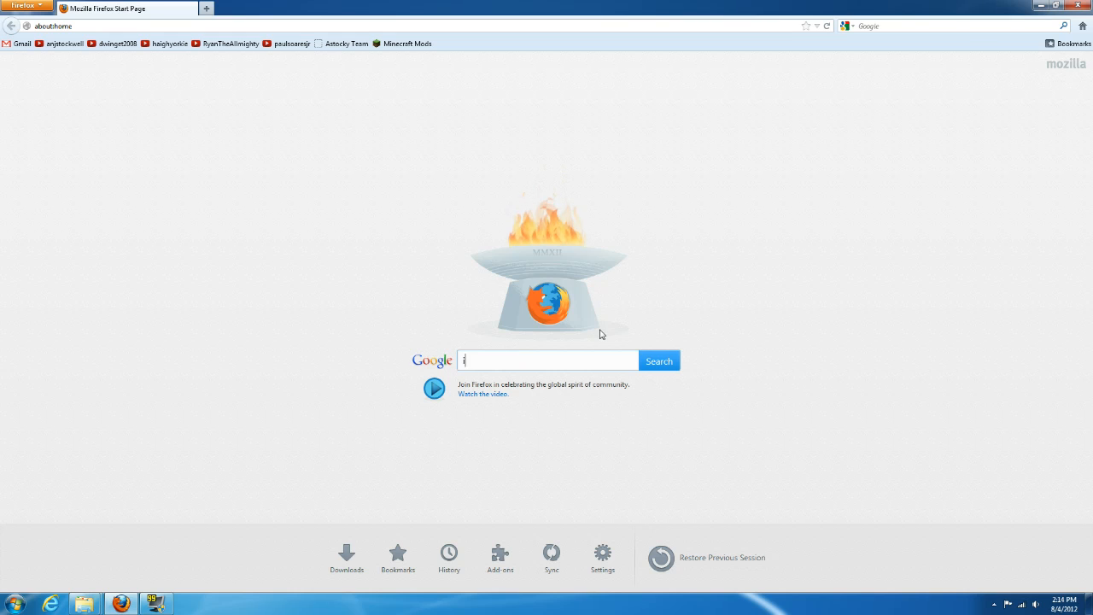
{"action": "type", "text": "p chicken"}
{"action": "key", "text": "Return"}
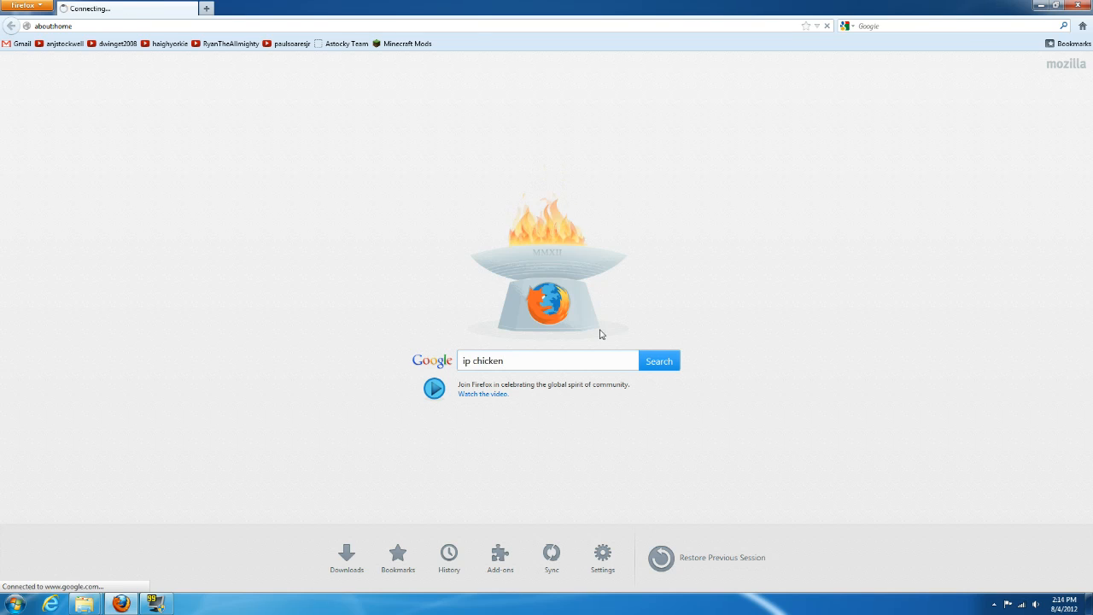